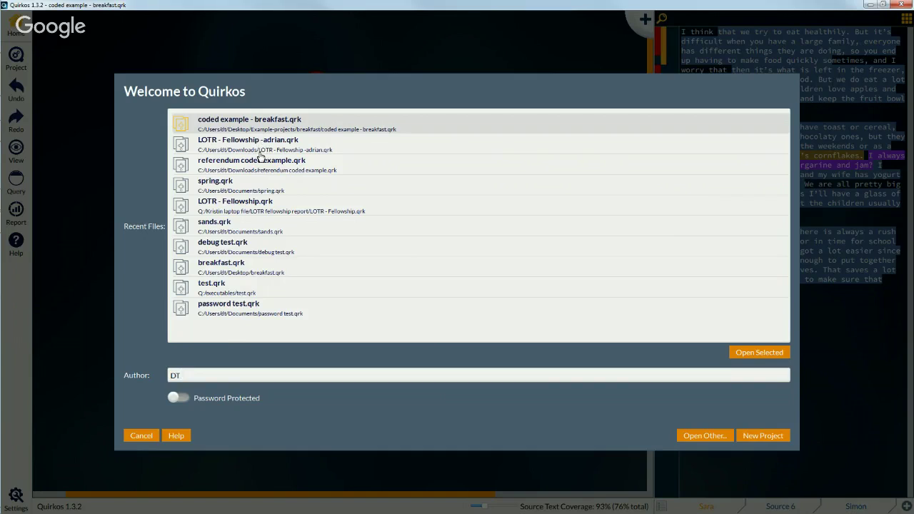
Step: Look through the referendum, breakfast and password test example projects
left_click(282, 165)
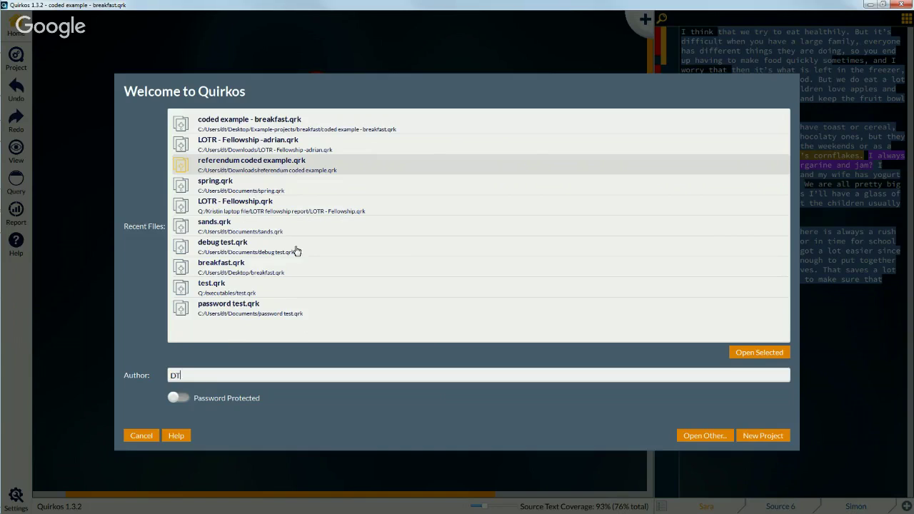
left_click(286, 131)
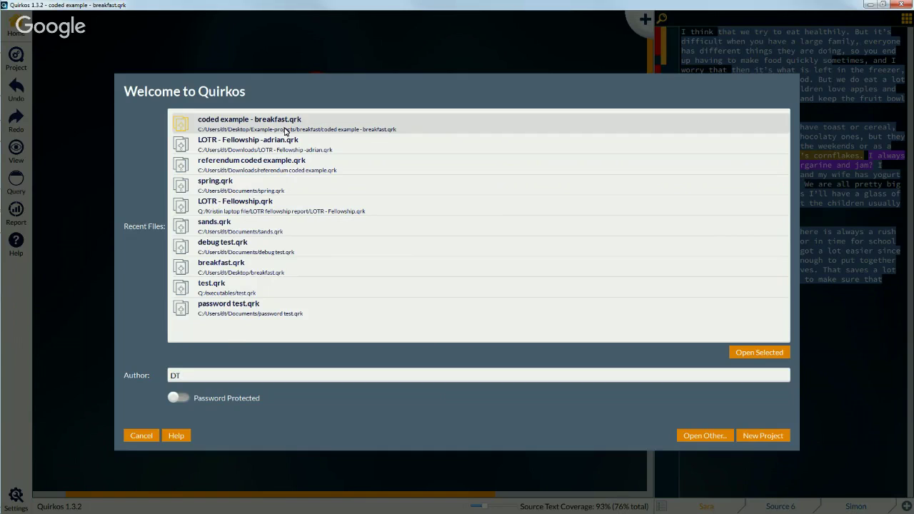
left_click(289, 314)
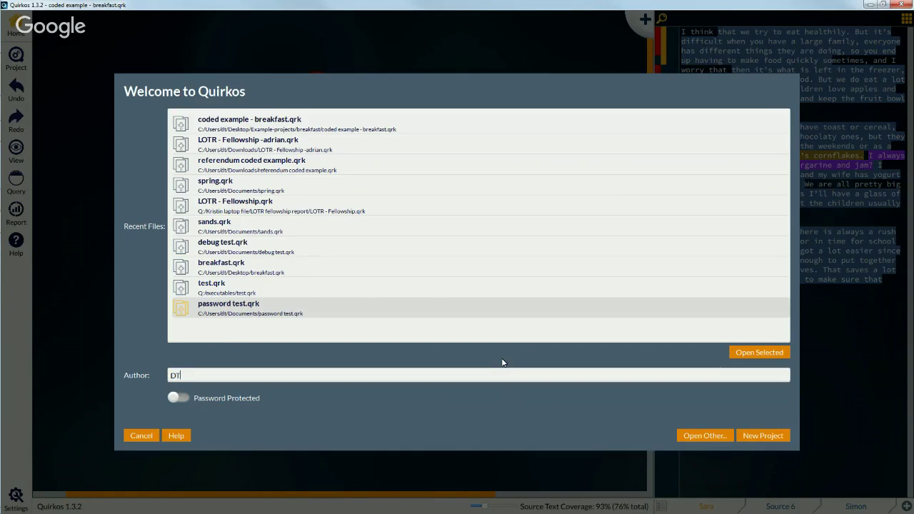
Step: Start a new project, try other Author values, then restore the original author initials
left_click(764, 435)
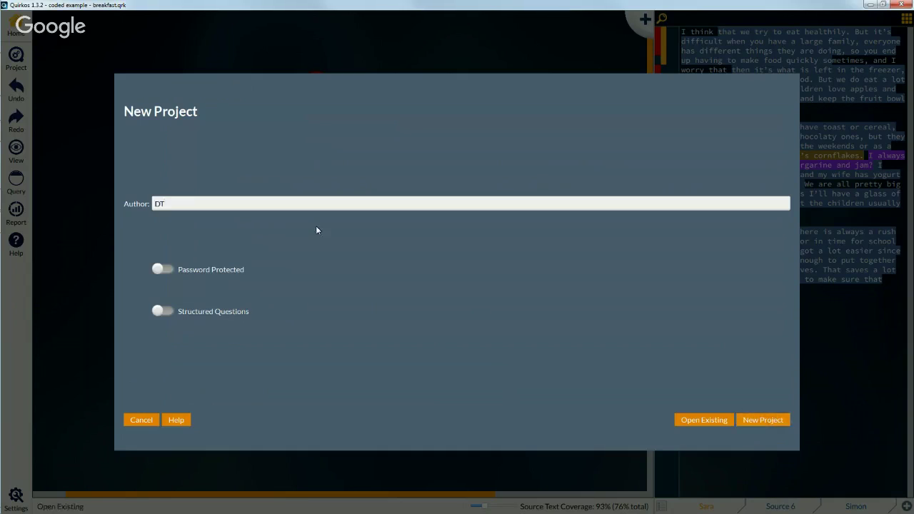
double_click(176, 203)
type("Daniel")
key("BackSpace")
key("BackSpace")
key("BackSpace")
key("BackSpace")
key("BackSpace")
key("BackSpace")
type("Experimental coding")
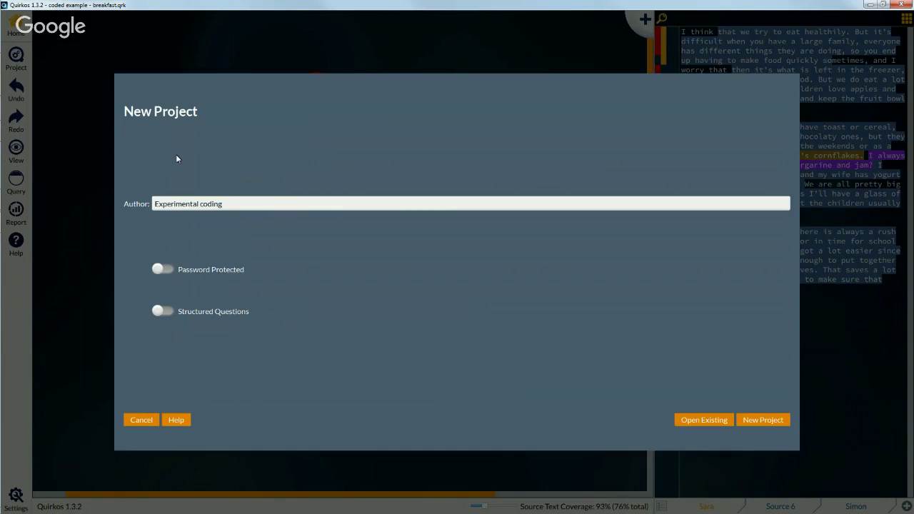
key("BackSpace")
key("BackSpace")
key("BackSpace")
key("BackSpace")
key("BackSpace")
key("BackSpace")
key("BackSpace")
key("BackSpace")
key("BackSpace")
key("BackSpace")
key("BackSpace")
key("BackSpace")
key("BackSpace")
key("BackSpace")
key("BackSpace")
key("BackSpace")
key("BackSpace")
key("BackSpace")
key("BackSpace")
type("DT")
left_click(163, 269)
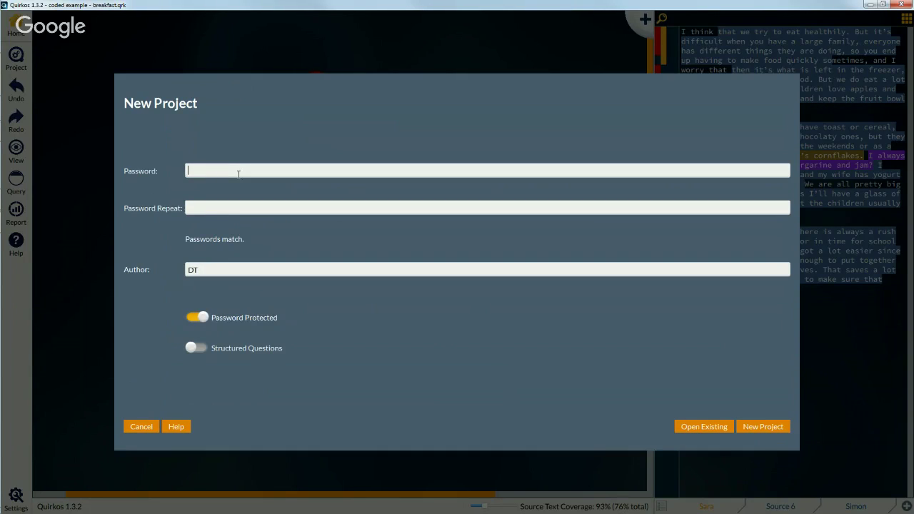
type("123")
left_click(233, 206)
type("123")
left_click_drag(213, 208, 164, 208)
key("BackSpace")
left_click_drag(215, 171, 157, 172)
key("BackSpace")
left_click(197, 317)
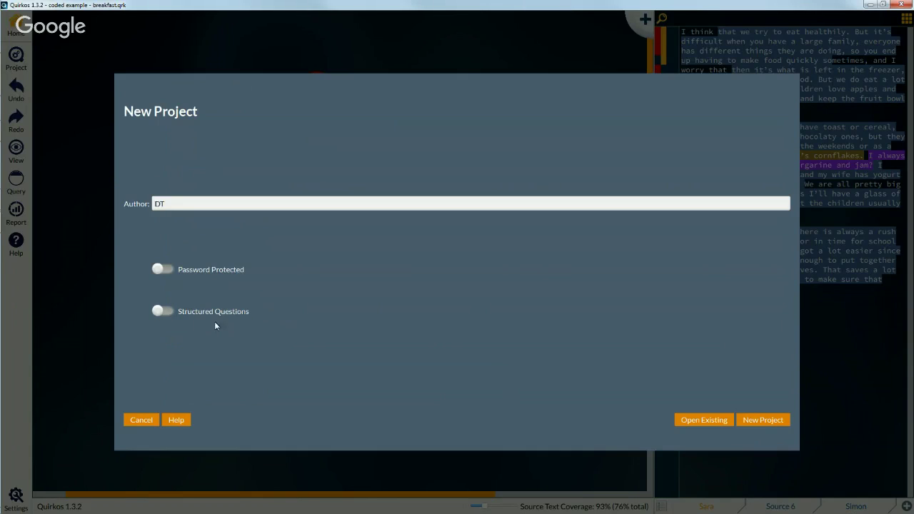
Step: Place the new project on the Desktop with the file name 'example project'
left_click(763, 422)
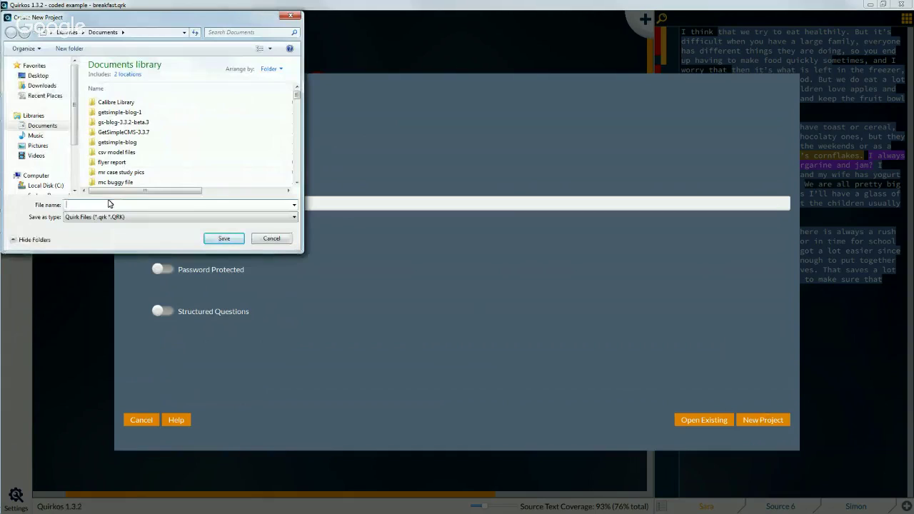
left_click(39, 76)
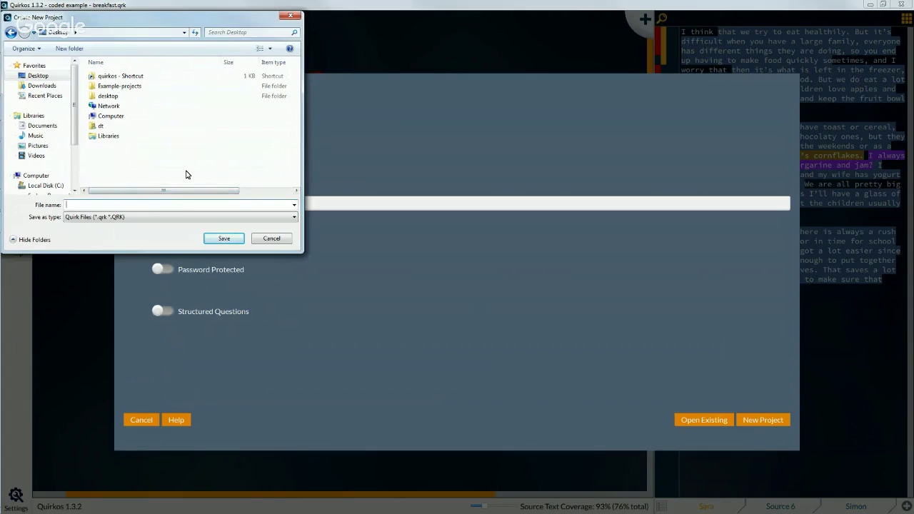
type("example project")
Step: Save the empty 'example project' file and widen the source panel leftward
left_click(222, 242)
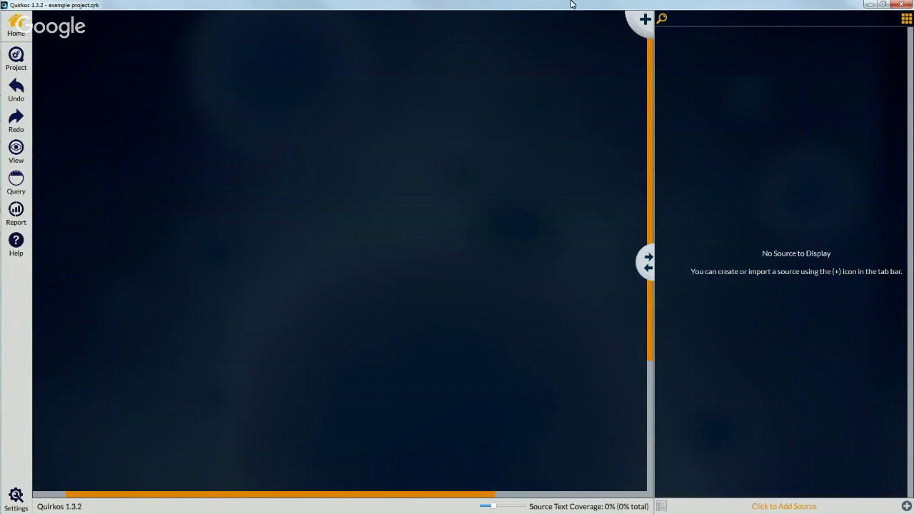
left_click_drag(646, 266, 539, 266)
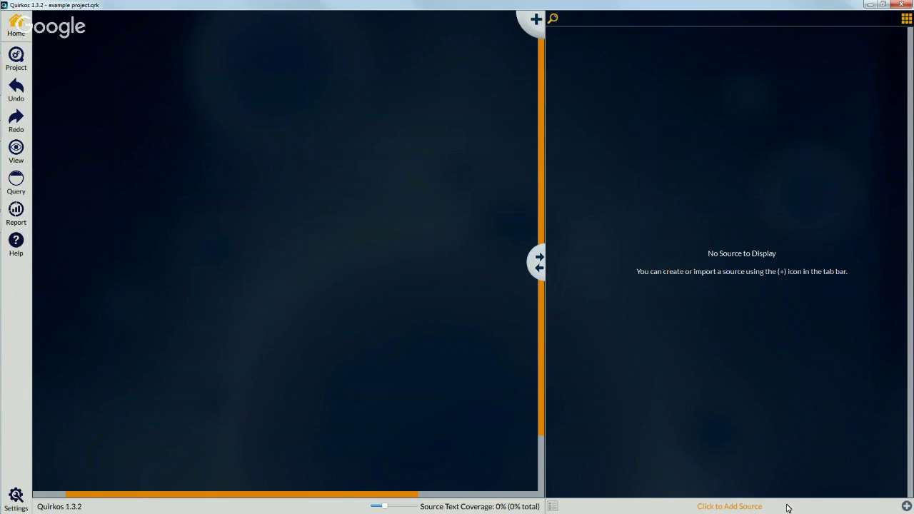
Step: Open the (+) Add Source menu at the bottom right
left_click(906, 506)
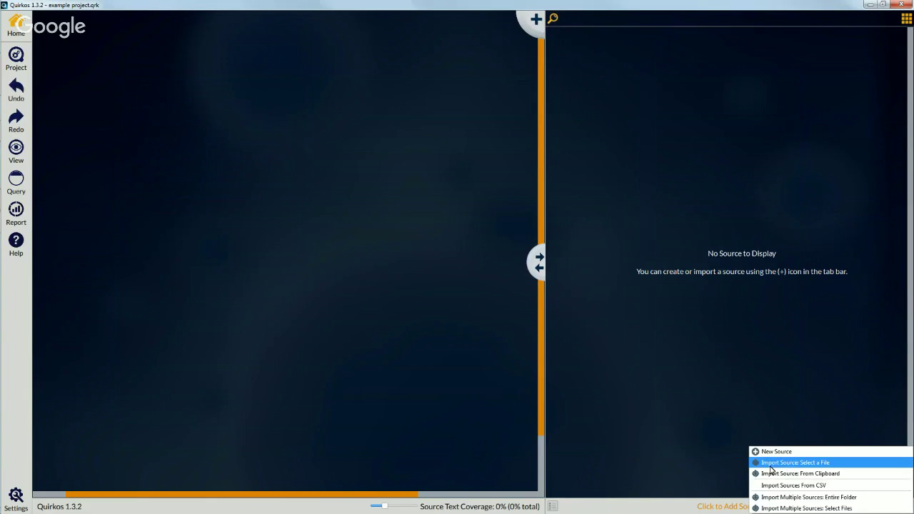
Step: Choose file import and browse to Desktop > Example-projects > breakfast
left_click(800, 466)
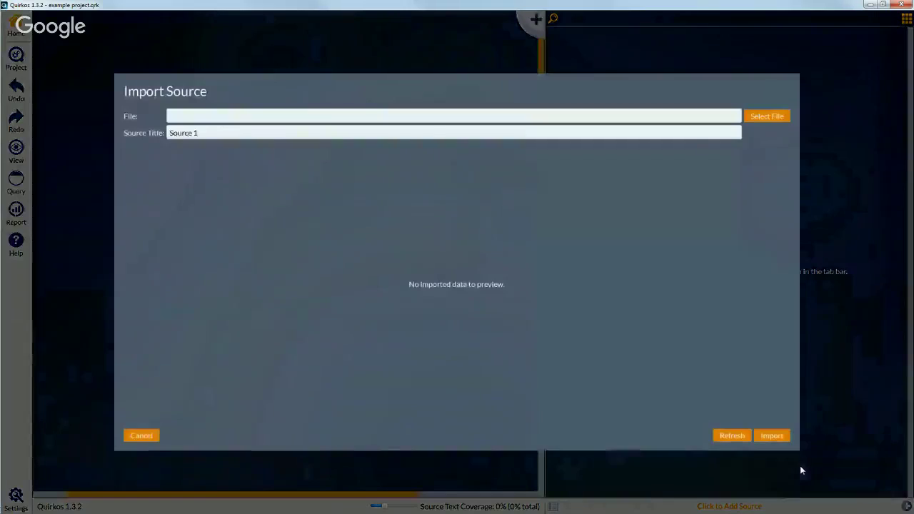
left_click(767, 118)
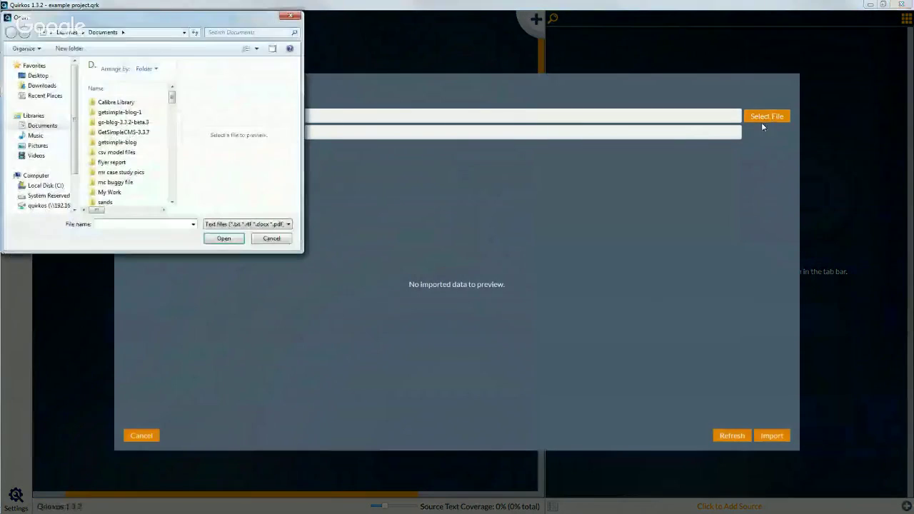
left_click_drag(302, 118, 477, 135)
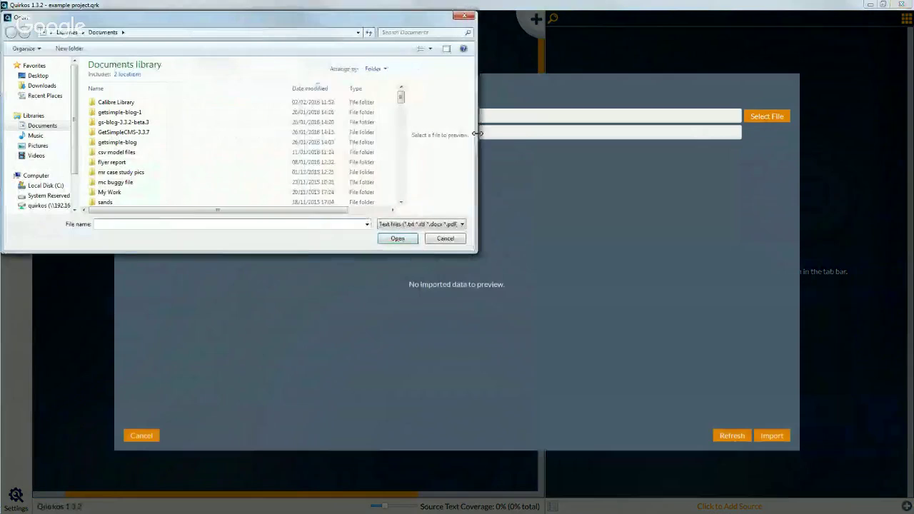
left_click_drag(278, 22, 423, 88)
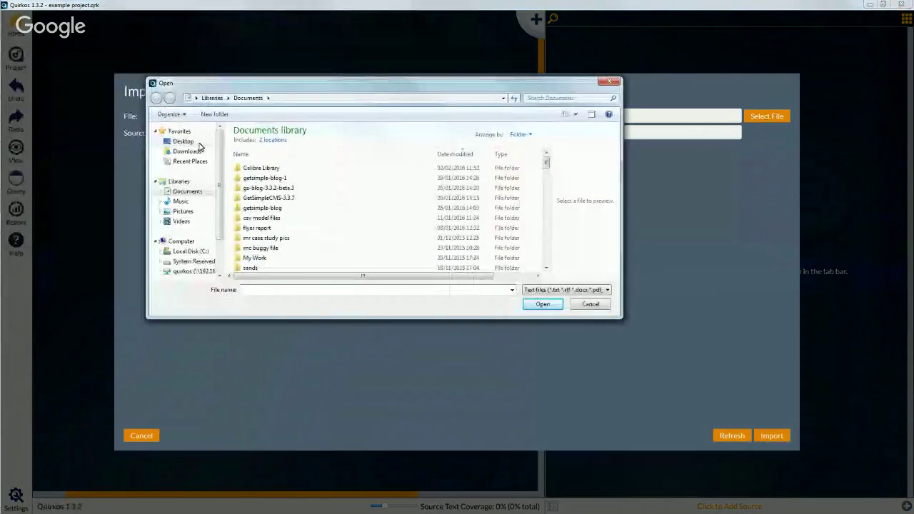
left_click(199, 145)
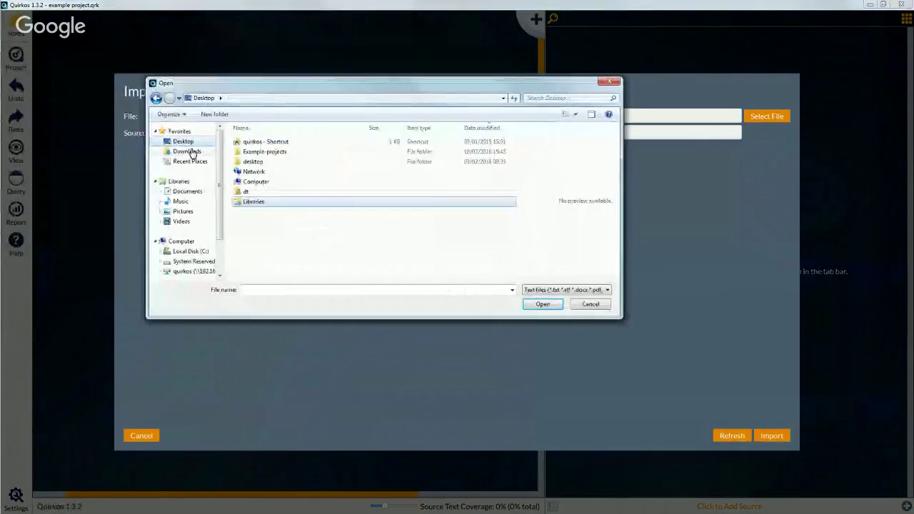
double_click(288, 153)
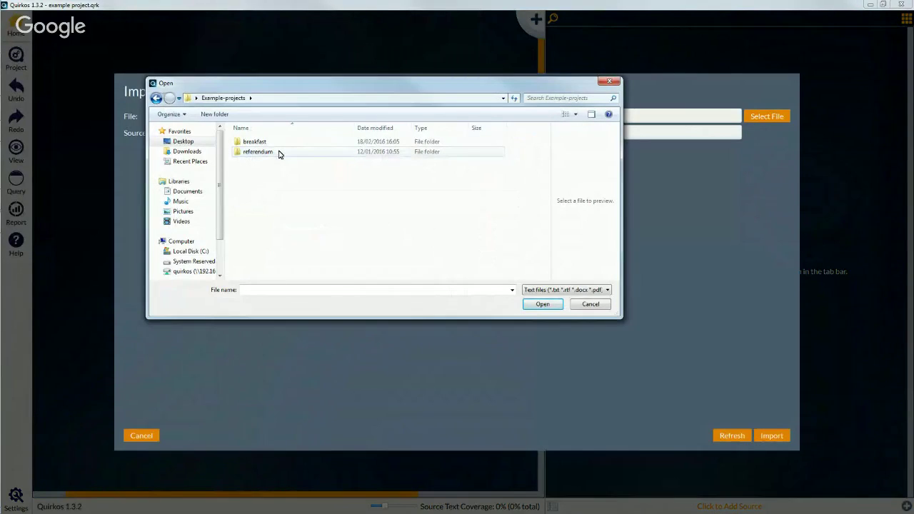
left_click(279, 153)
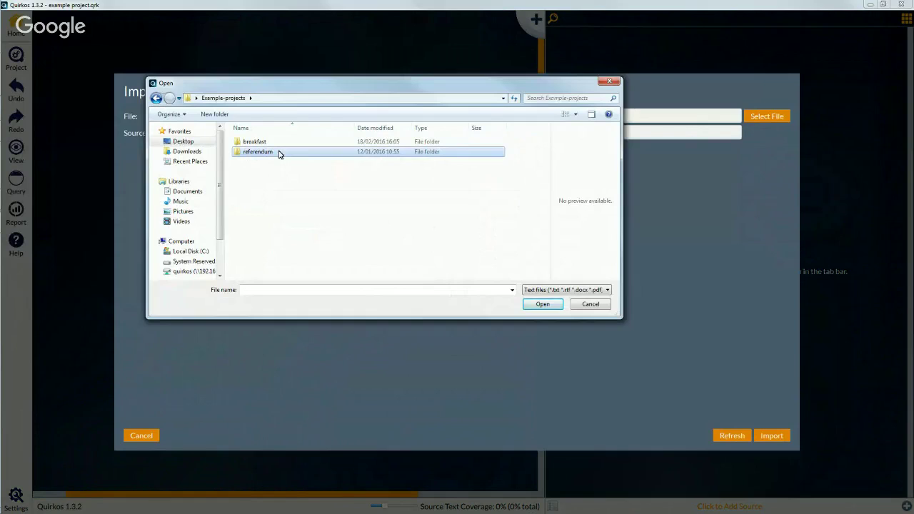
left_click(279, 145)
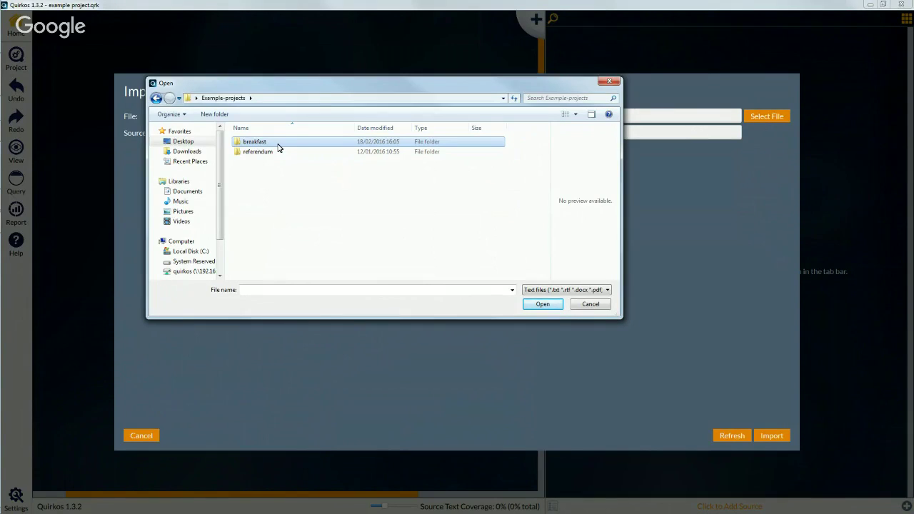
double_click(278, 146)
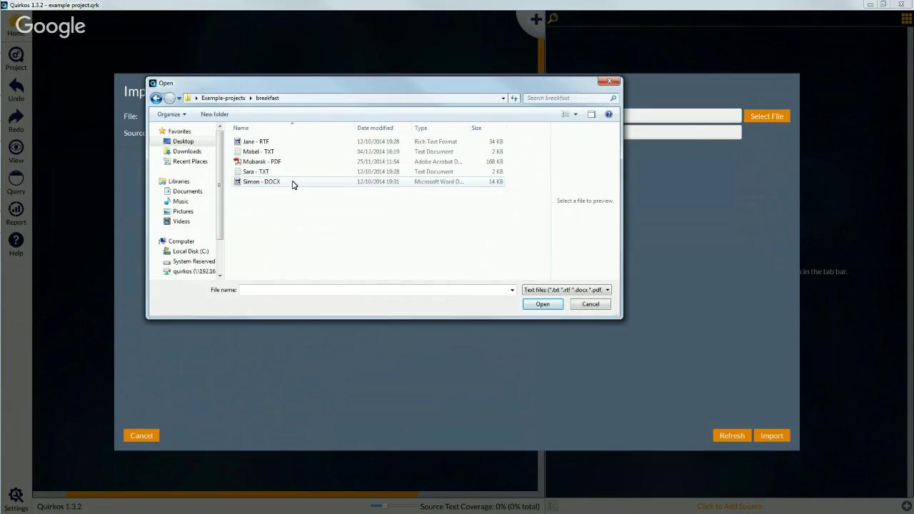
Step: Pick the DOCX interview, retitle it with the interviewee's name and import it
left_click(279, 145)
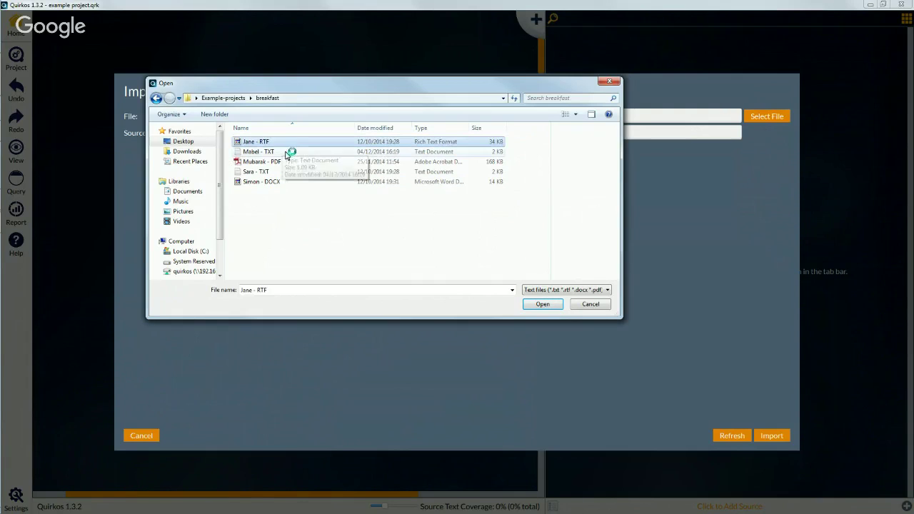
left_click(286, 155)
left_click(293, 162)
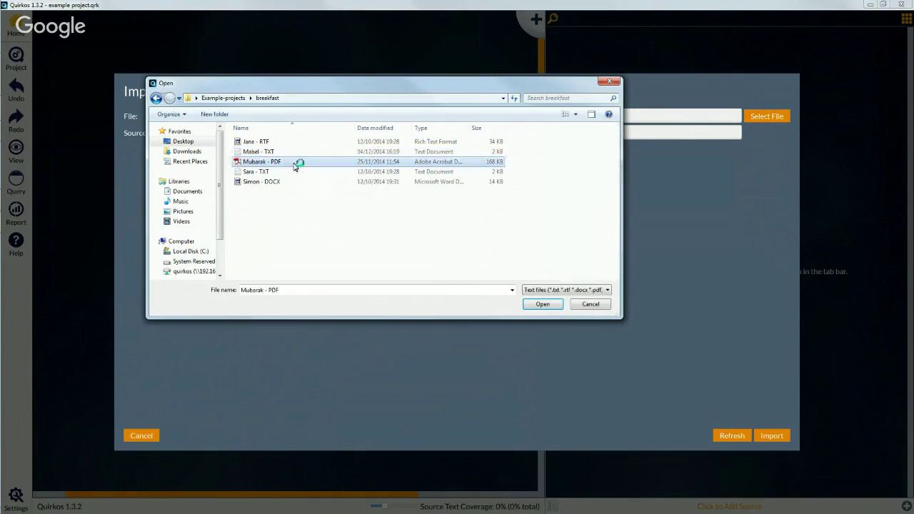
left_click(295, 182)
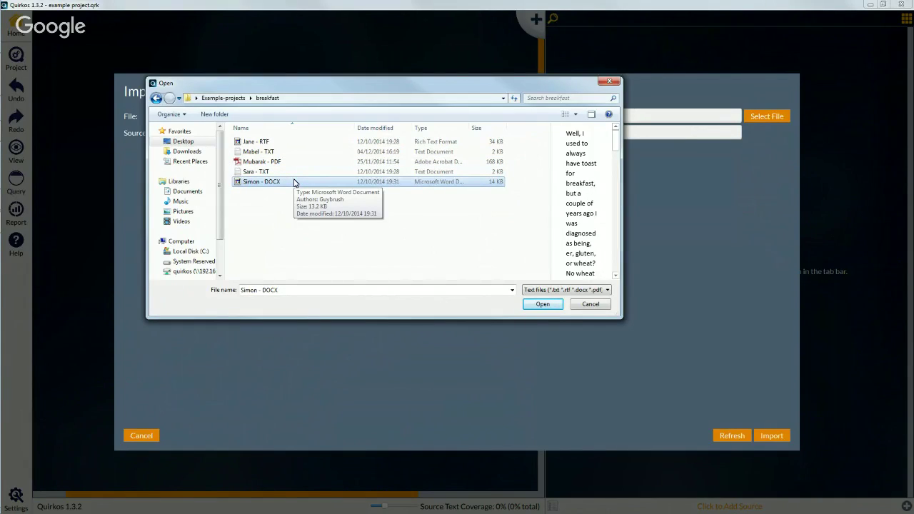
double_click(293, 182)
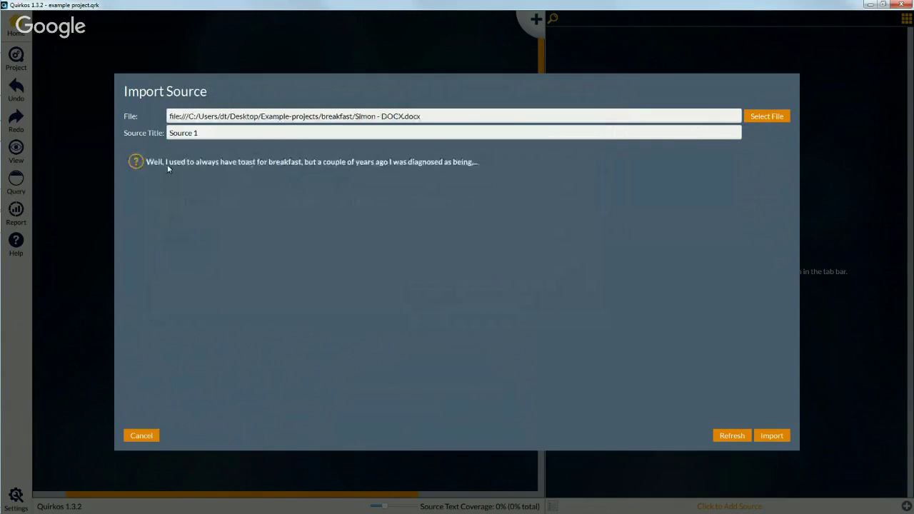
left_click(412, 164)
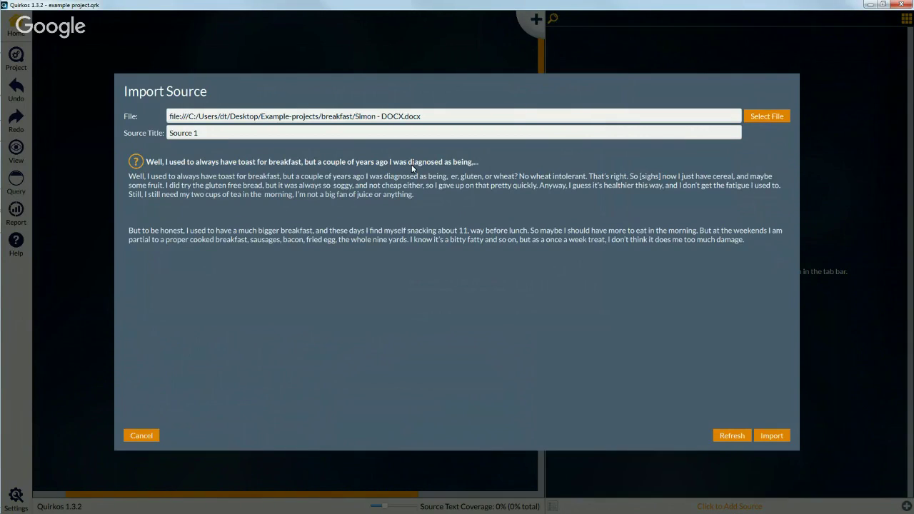
left_click_drag(200, 133, 156, 135)
type("Simon")
left_click(770, 436)
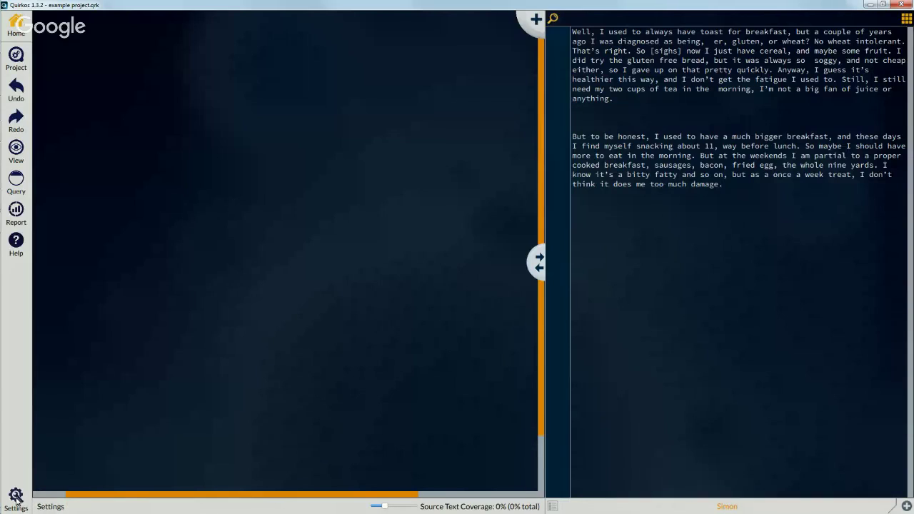
Step: Widen the highlights column and enlarge the source font in General Project Preferences, then save
left_click(16, 496)
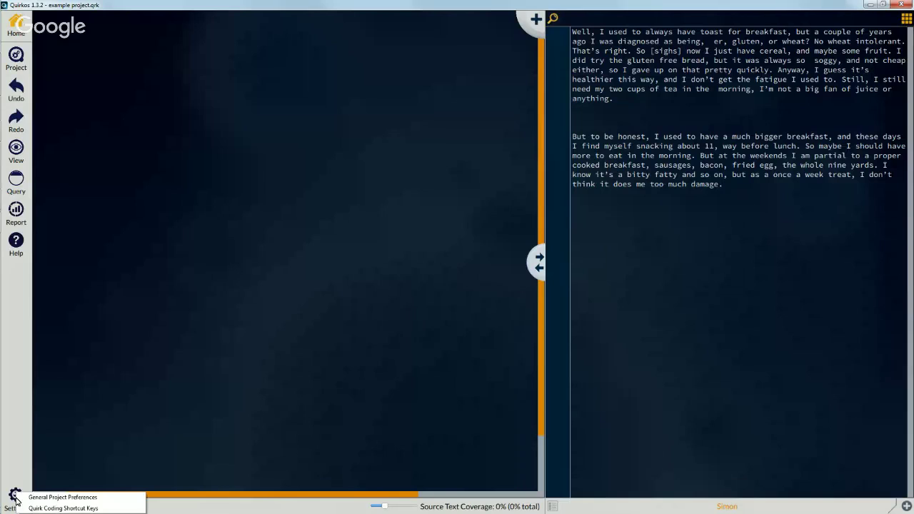
left_click(53, 497)
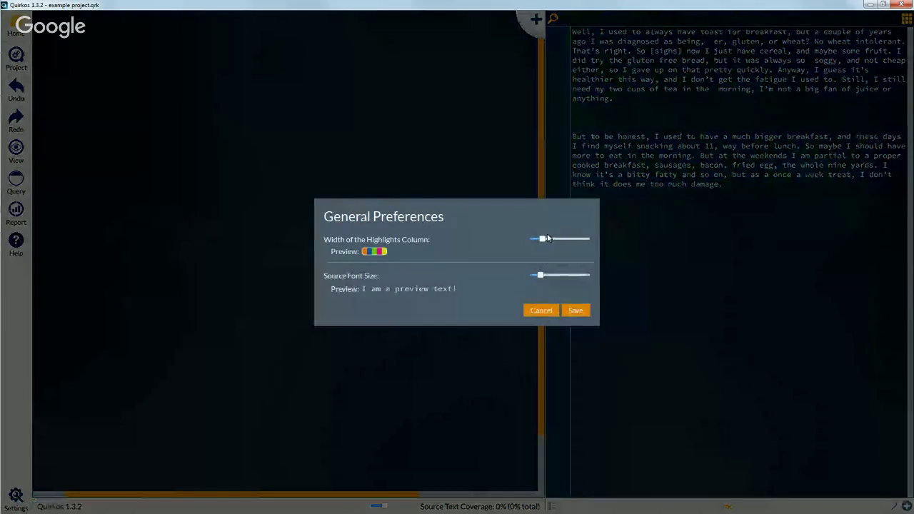
left_click_drag(542, 239, 551, 241)
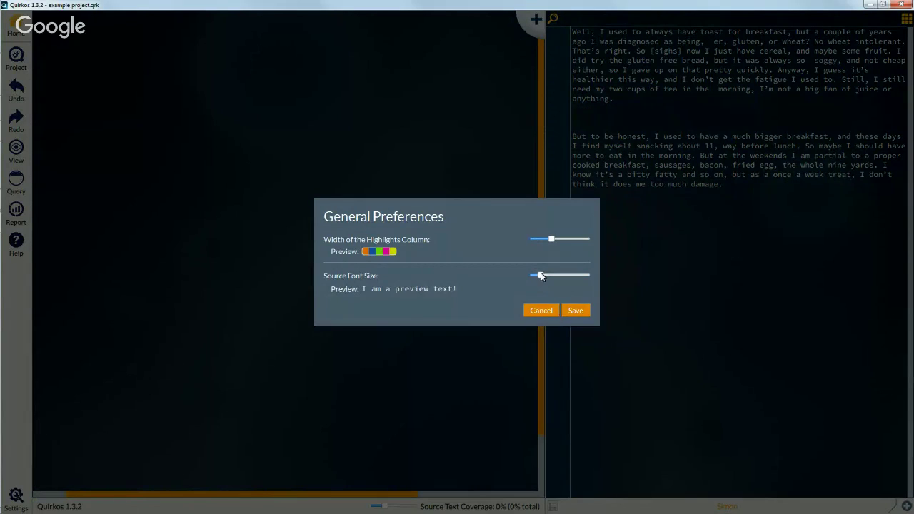
mouse_move(540, 275)
left_mouse_down()
mouse_move(595, 280)
mouse_move(525, 276)
mouse_move(555, 277)
left_mouse_up()
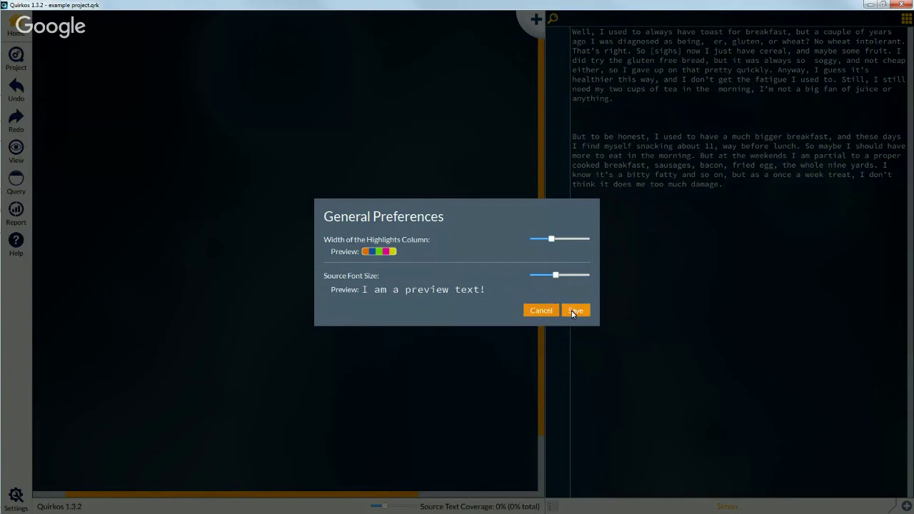
left_click(573, 310)
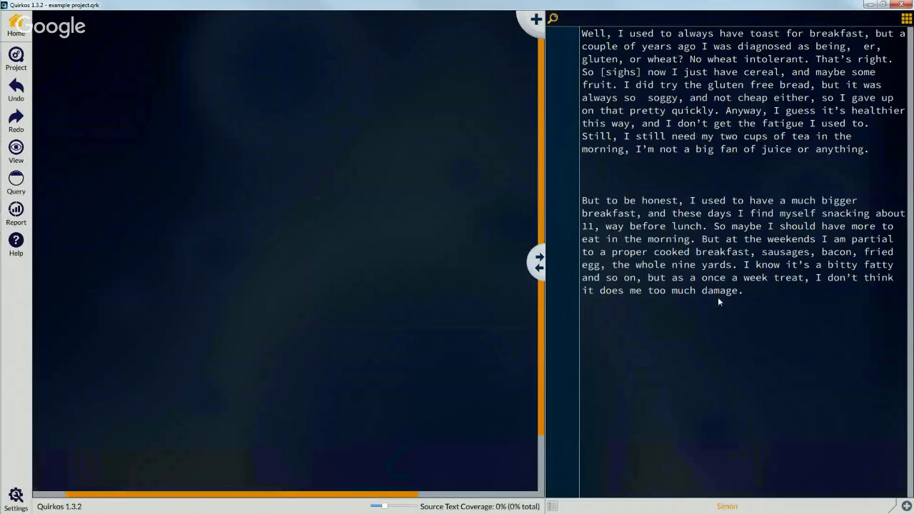
Step: Import the first TXT interview from the breakfast folder, titled with the interviewee's name
left_click(905, 506)
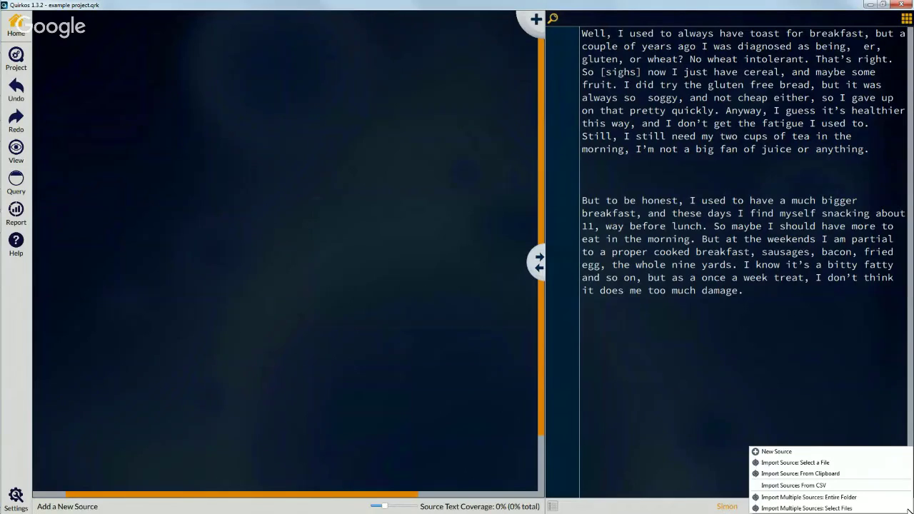
left_click(844, 463)
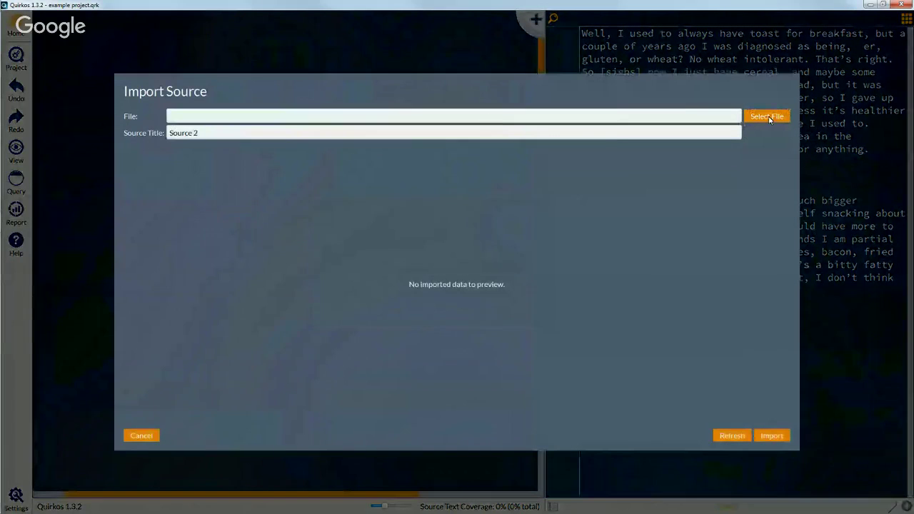
left_click(768, 117)
left_click(182, 142)
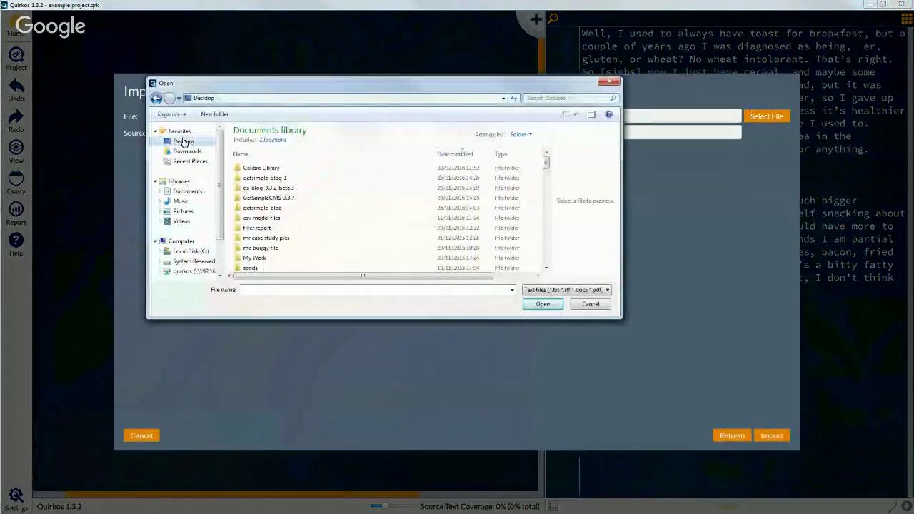
double_click(292, 153)
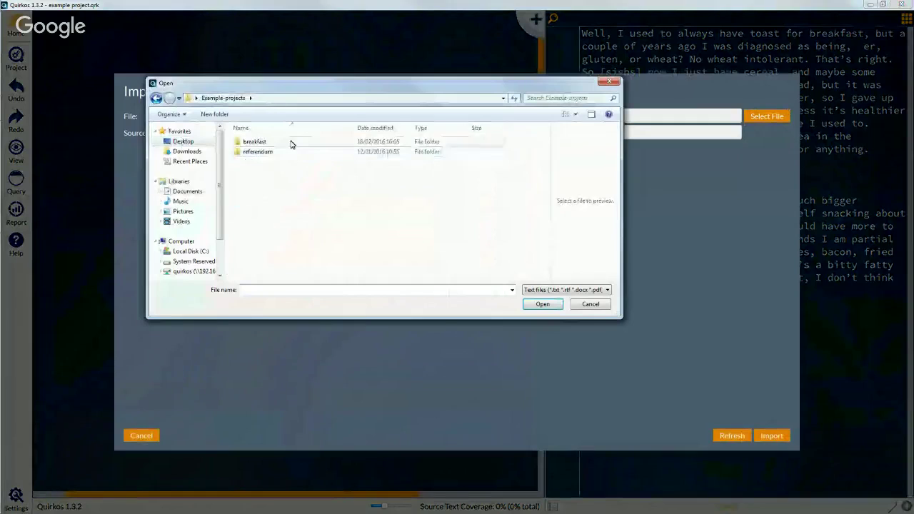
double_click(291, 143)
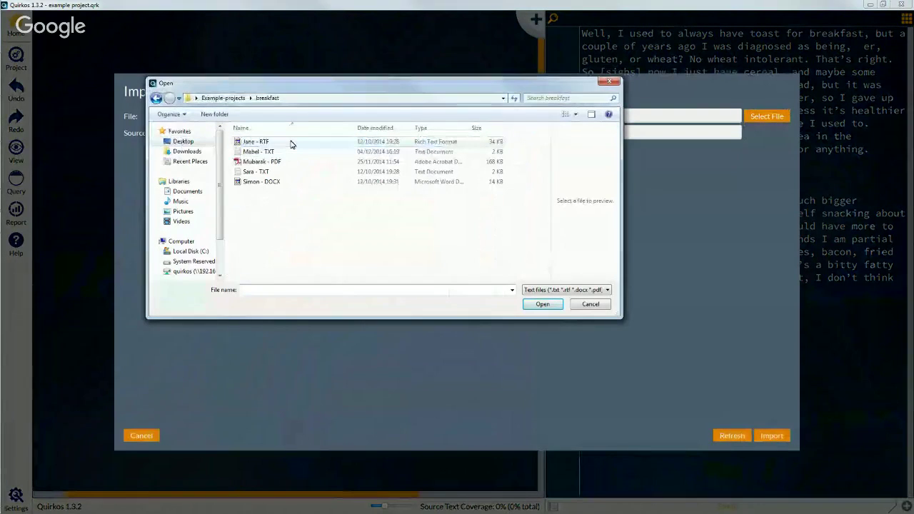
left_click(294, 152)
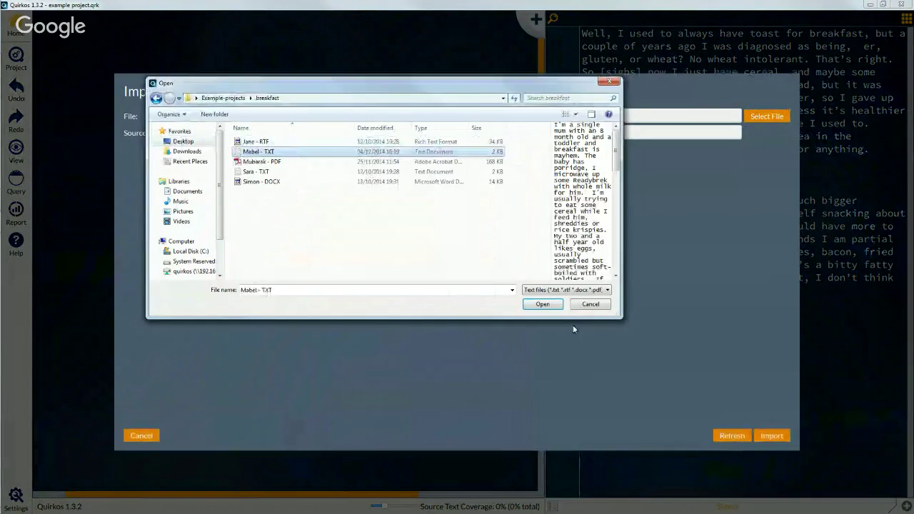
left_click(544, 304)
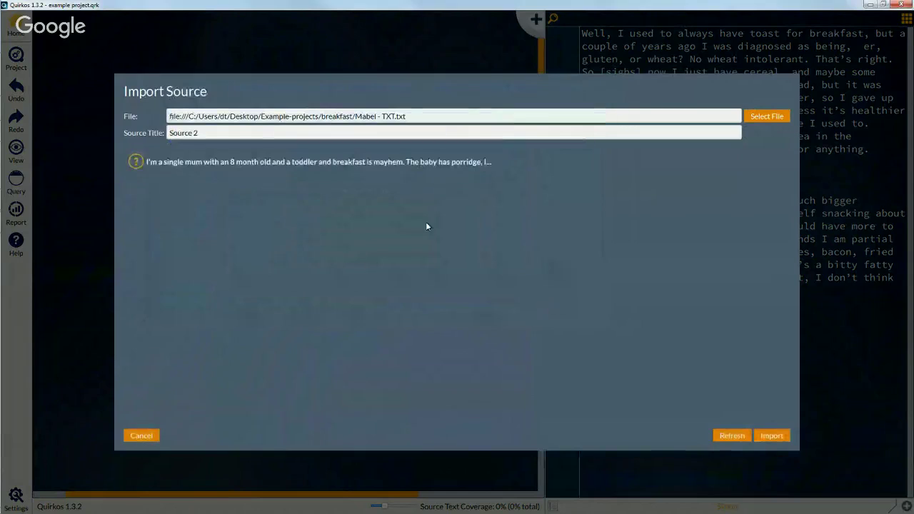
left_click_drag(217, 134, 113, 121)
type("Mabel")
left_click(772, 436)
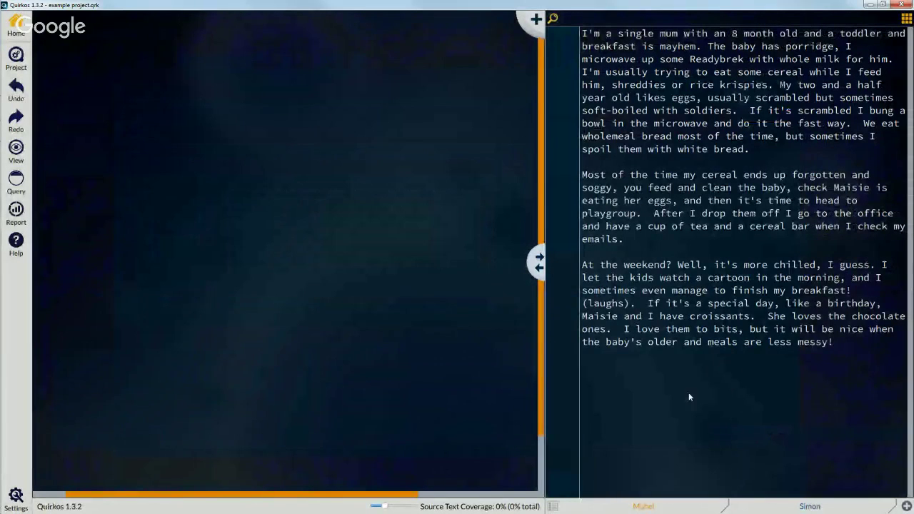
left_click(810, 507)
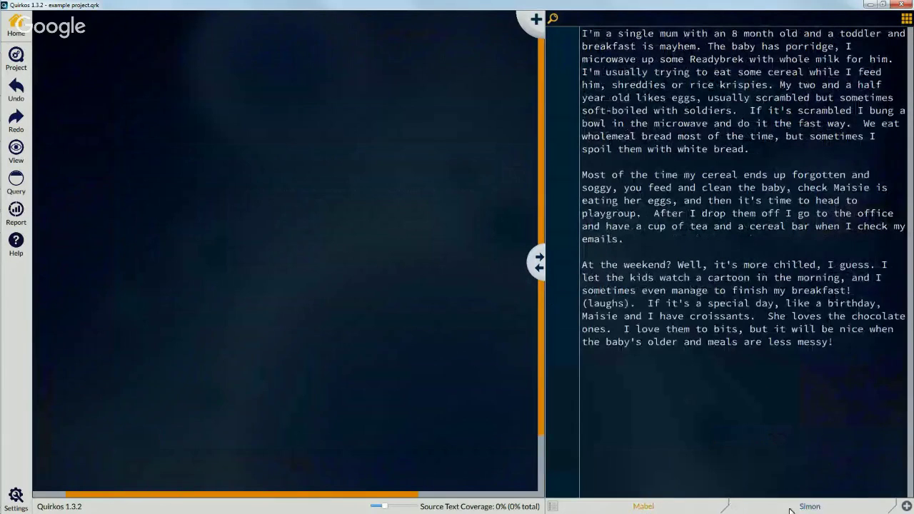
left_click(790, 510)
left_click(703, 509)
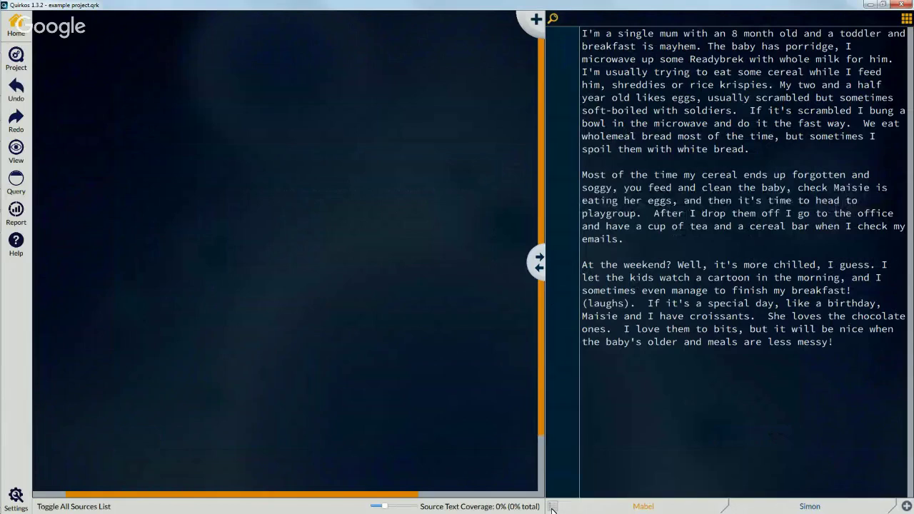
left_click(552, 507)
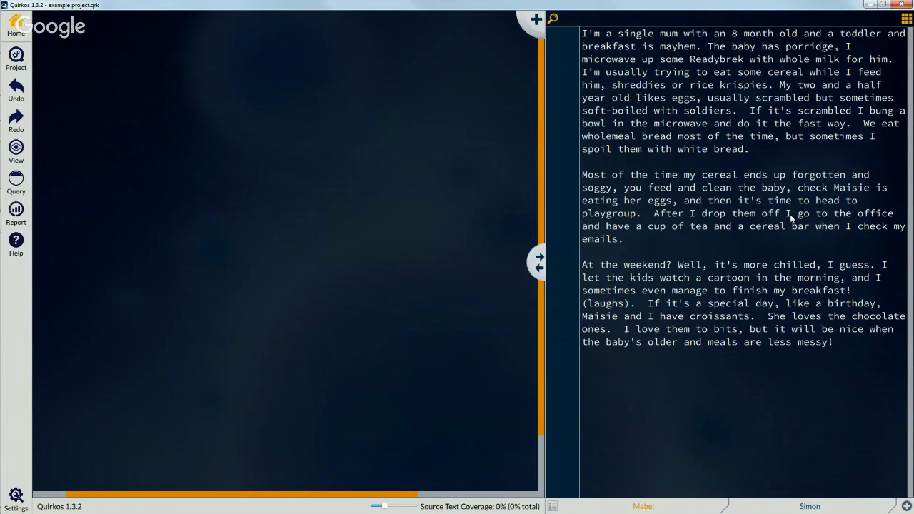
Step: Show the source properties and add an Age property with value 42
left_click(905, 21)
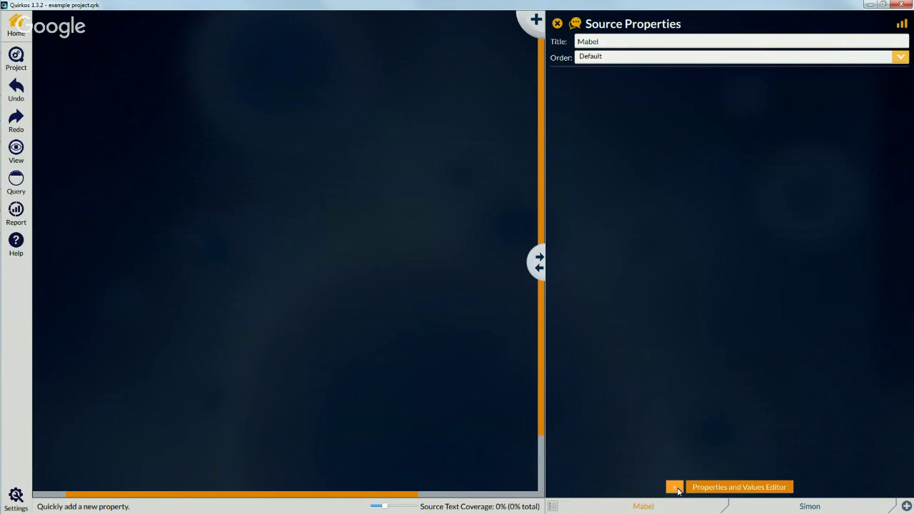
left_click(675, 489)
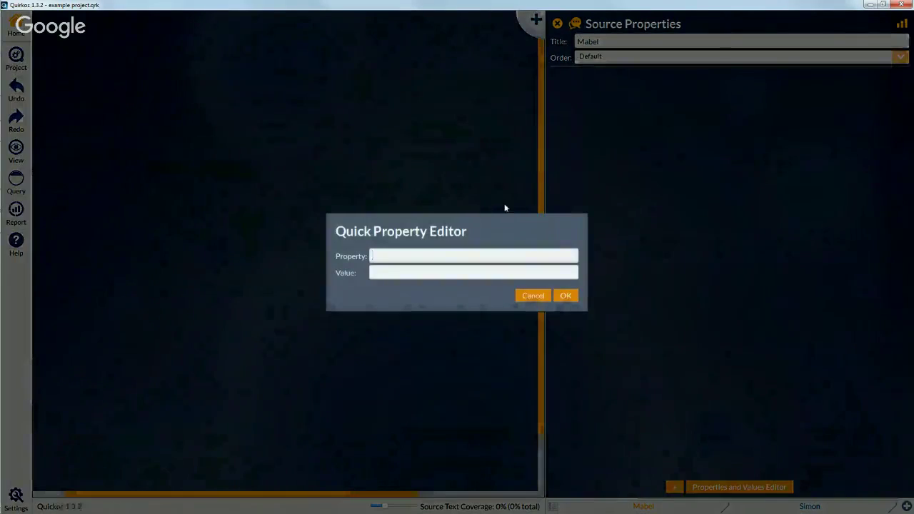
type("Age")
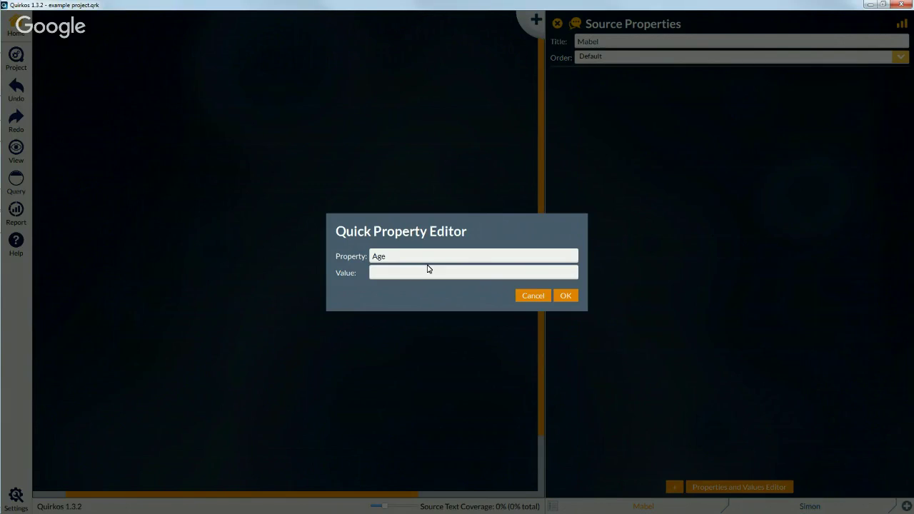
type("42")
left_click(565, 295)
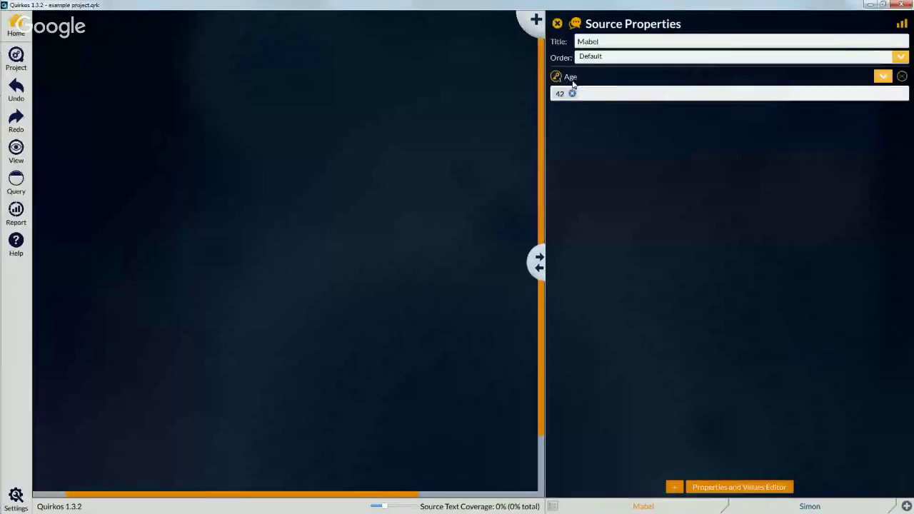
Step: Add a Gender property with value Female
left_click(672, 489)
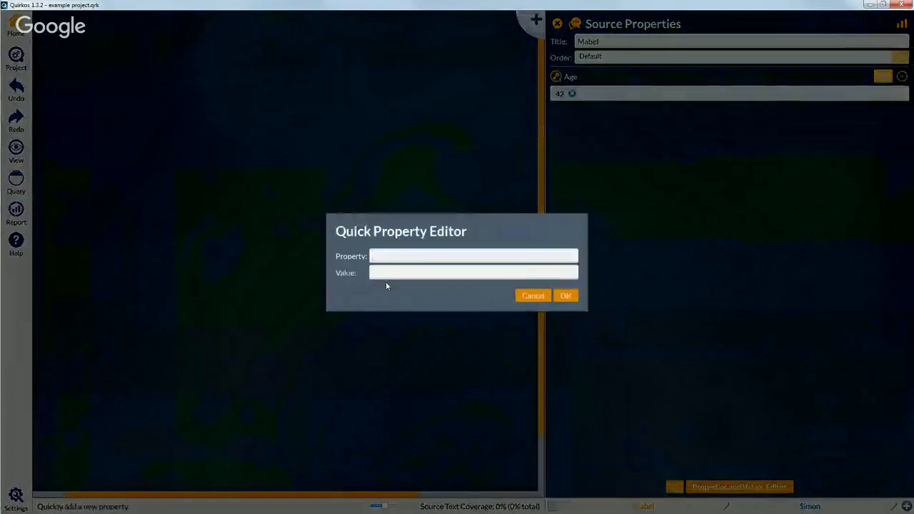
type("Gender")
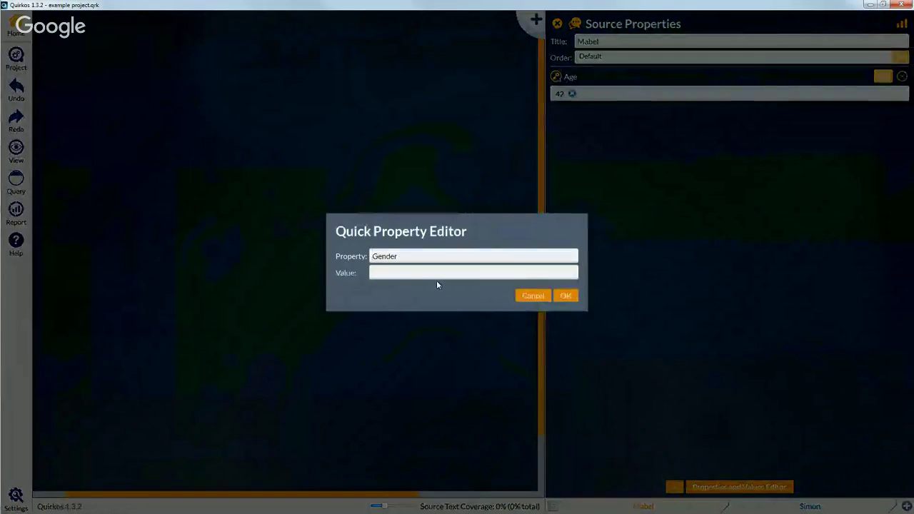
left_click(438, 273)
type("Female")
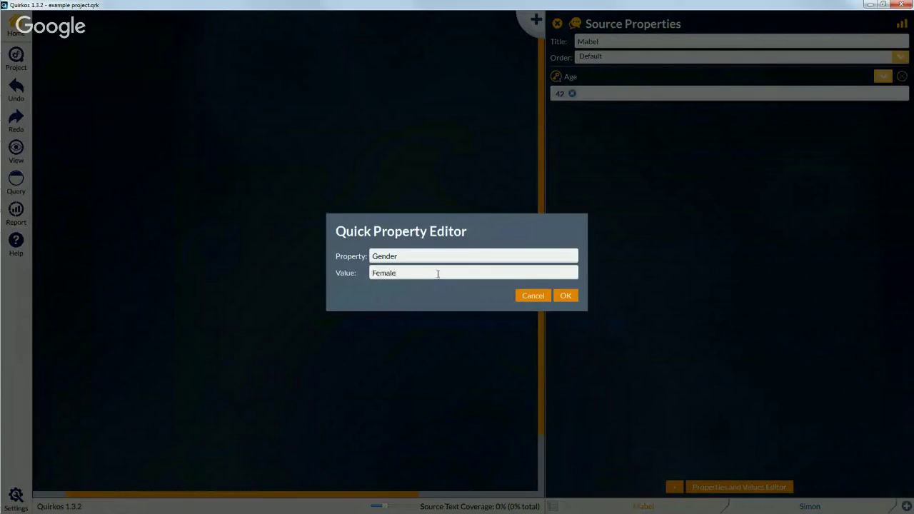
left_click(564, 296)
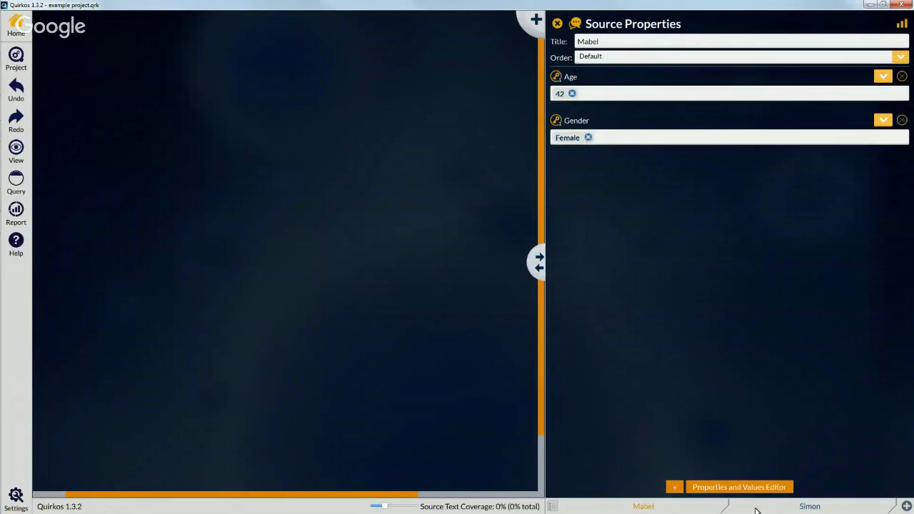
Step: Switch to the other interview source and set its Age to 32
left_click(809, 506)
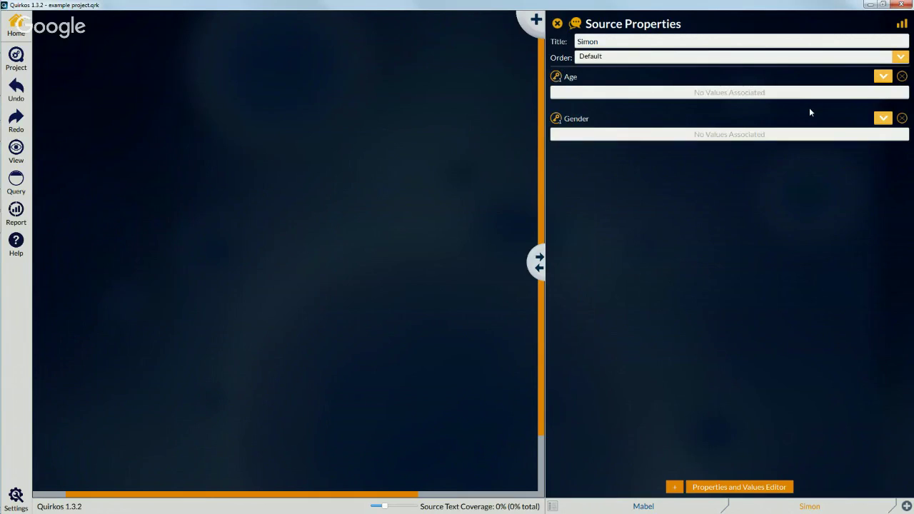
left_click(883, 77)
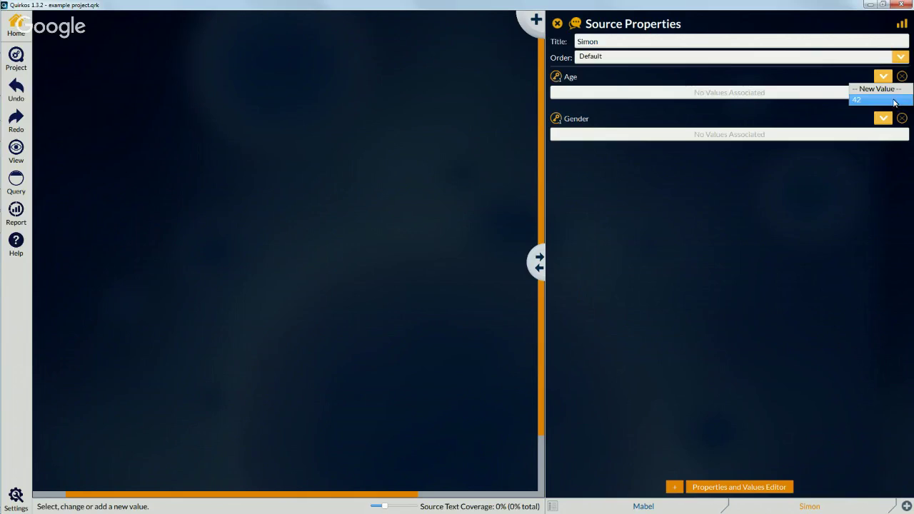
left_click(886, 91)
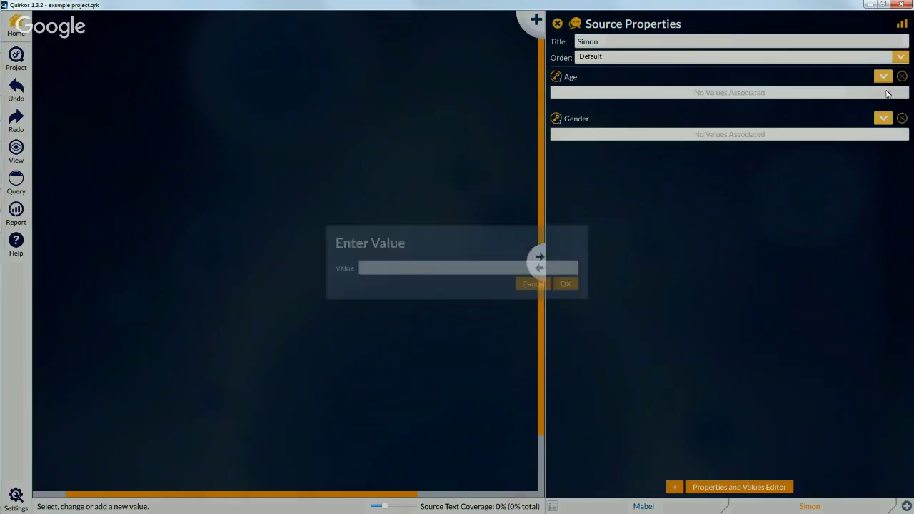
type("32")
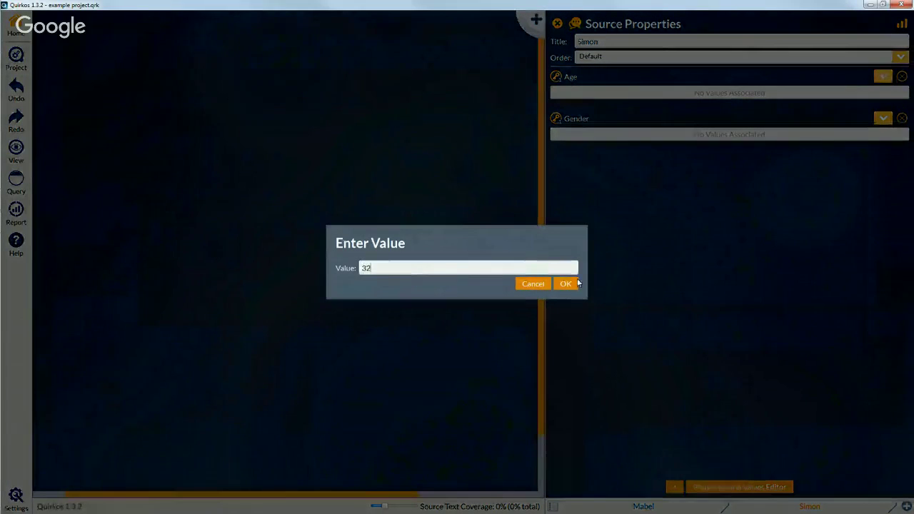
left_click(569, 285)
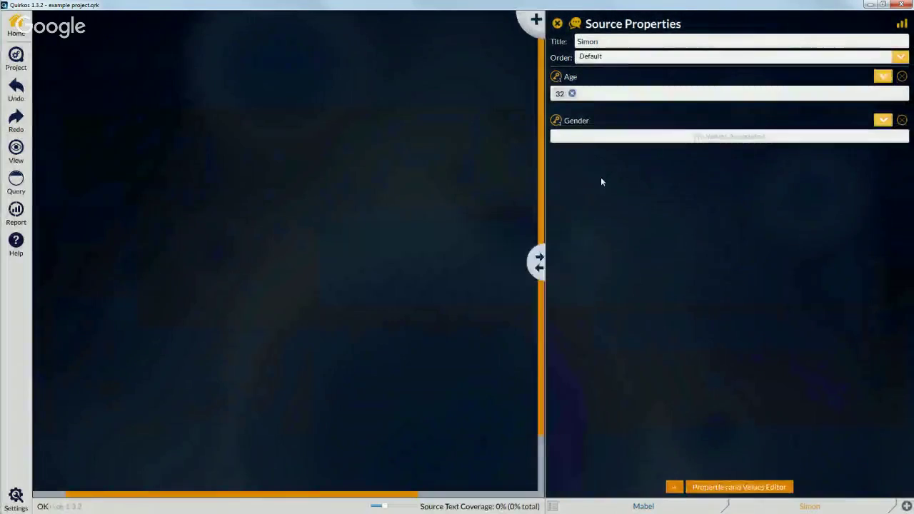
Step: Give this source a new Gender value, Male
left_click(885, 122)
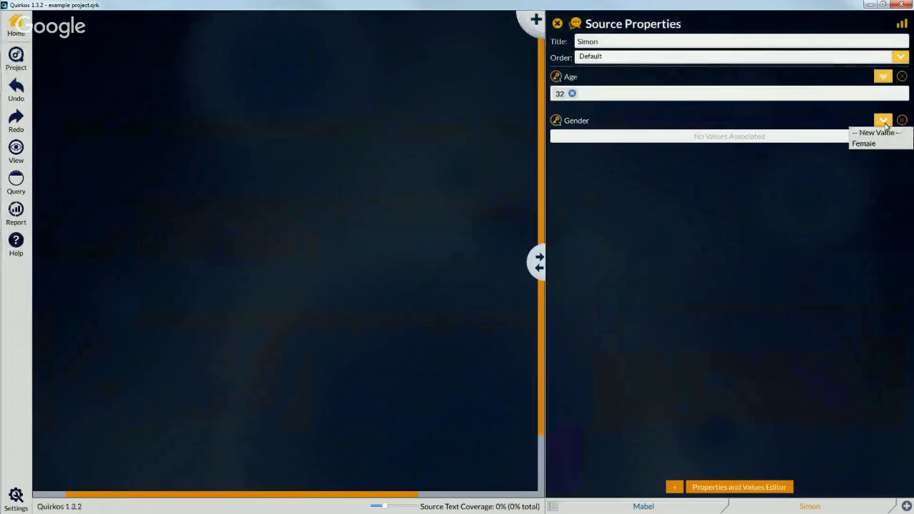
left_click(884, 133)
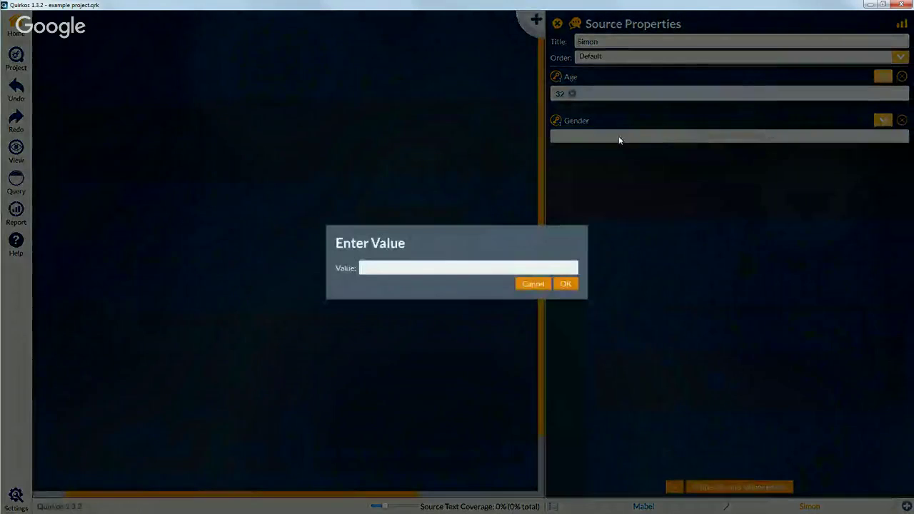
type("Male")
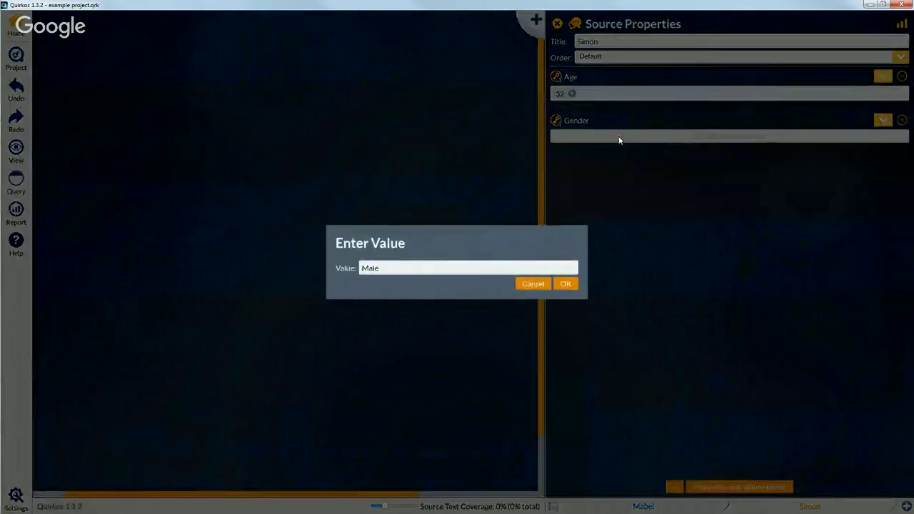
left_click(566, 284)
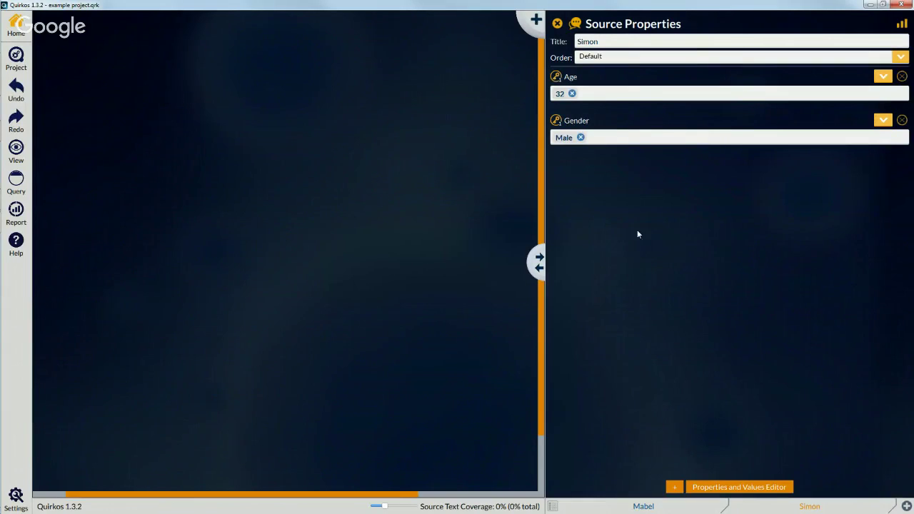
Step: Check the Age and Gender charts in Properties Overview, then close it to see the transcript
left_click(902, 24)
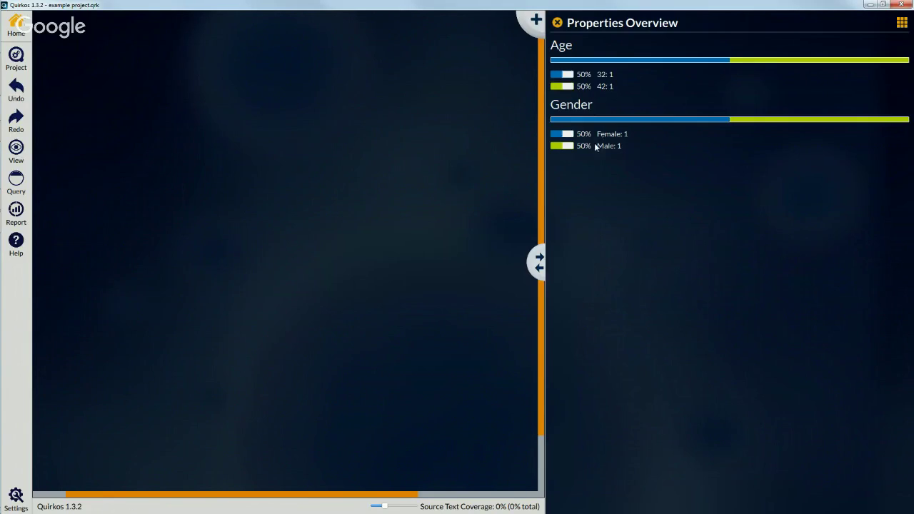
mouse_move(607, 146)
left_mouse_down()
mouse_move(606, 132)
mouse_move(605, 146)
left_mouse_up()
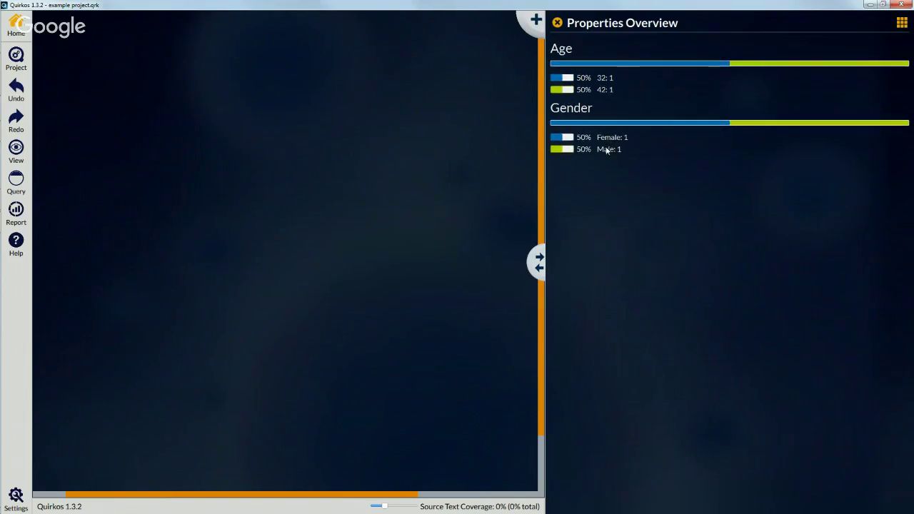
left_click(557, 23)
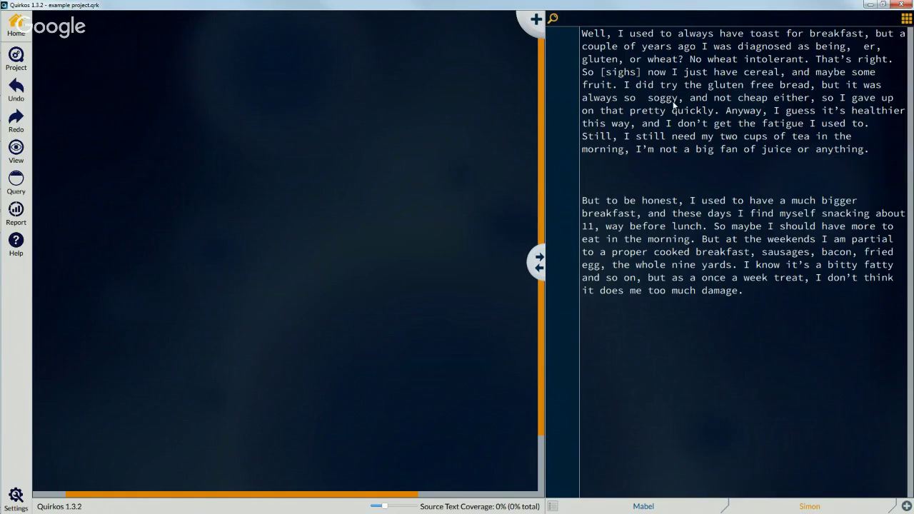
Step: Add a brown quirk titled Bread and move it toward the canvas centre
left_click(532, 22)
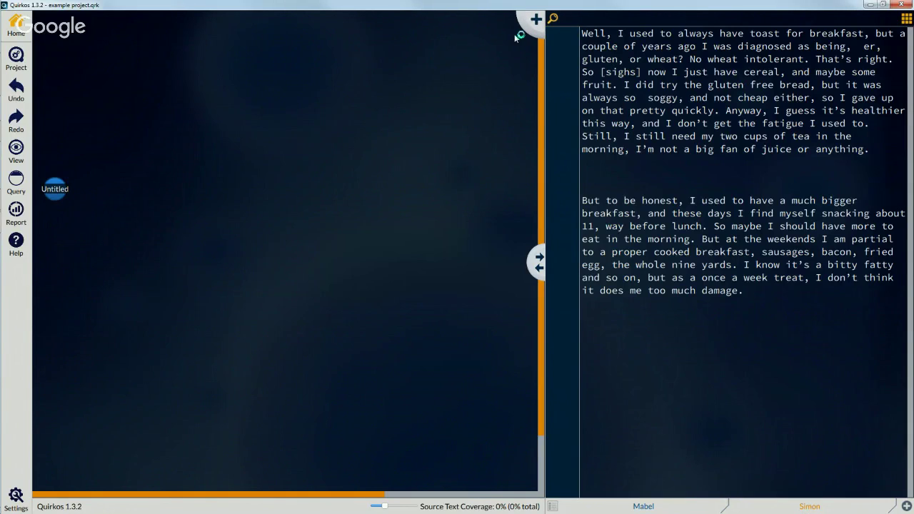
double_click(57, 189)
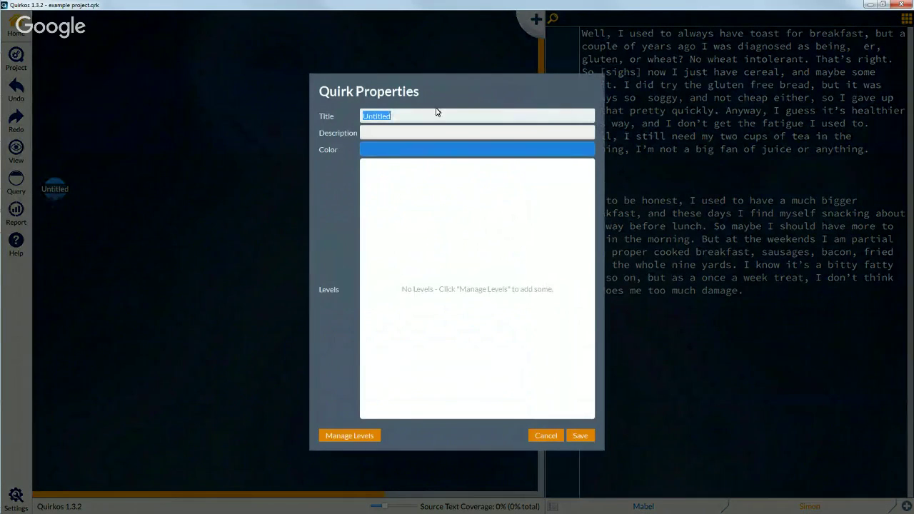
type("Bread")
key("Tab")
left_click(422, 150)
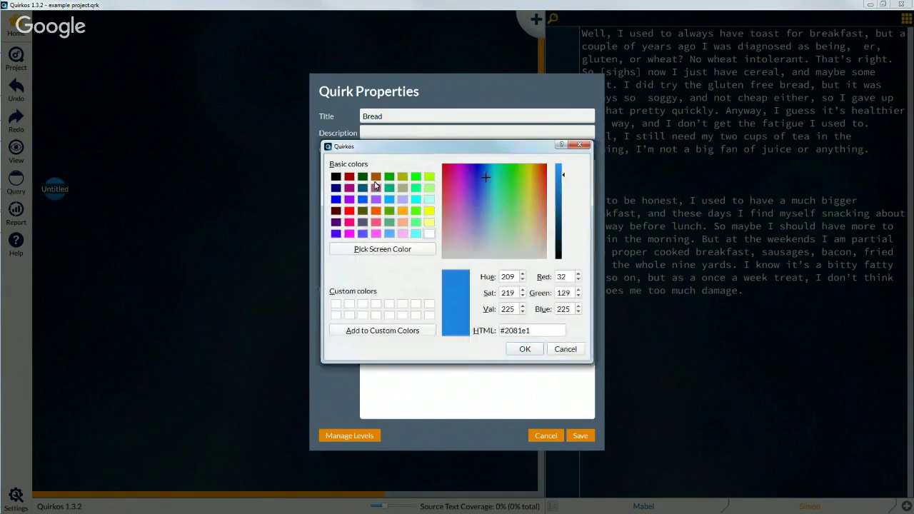
left_click_drag(498, 218, 553, 171)
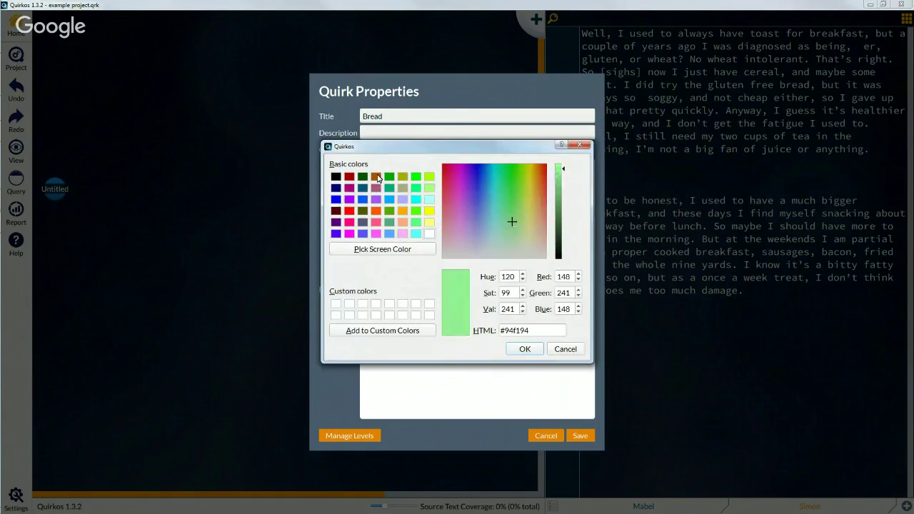
left_click(376, 177)
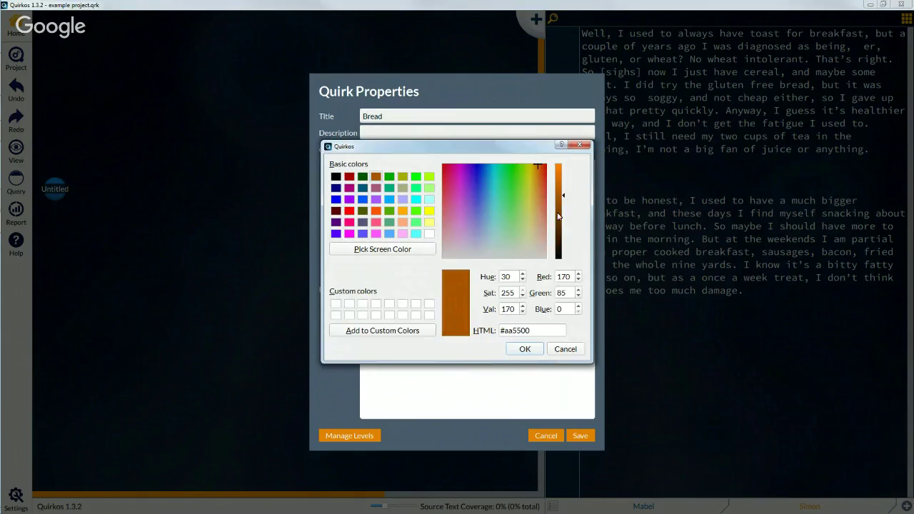
left_click(527, 349)
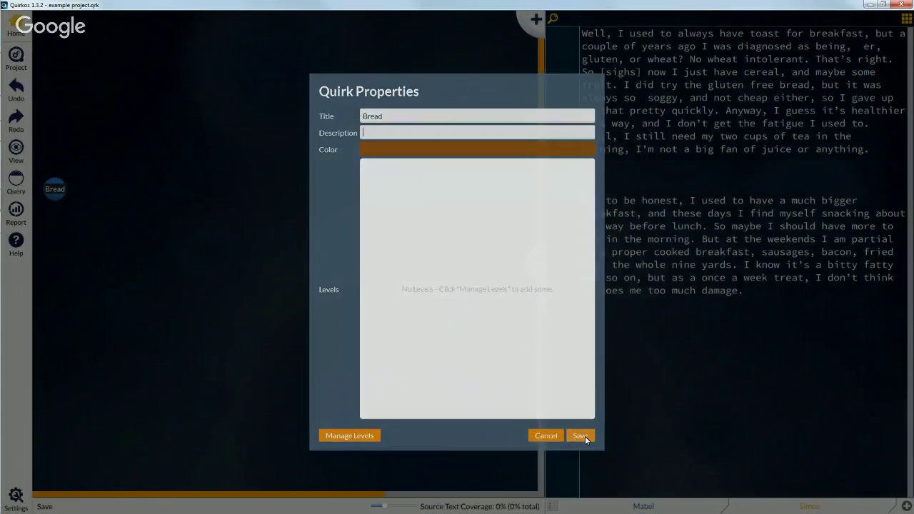
left_click(584, 435)
left_click_drag(56, 190, 294, 199)
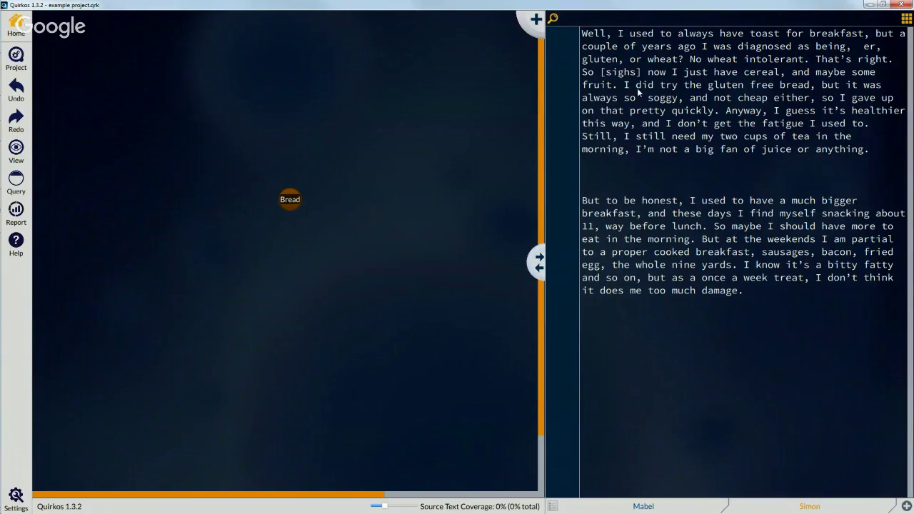
Step: Code the passage from 'I did try the gluten free bread' to 'pretty quickly.' to Bread
left_click_drag(642, 88, 714, 112)
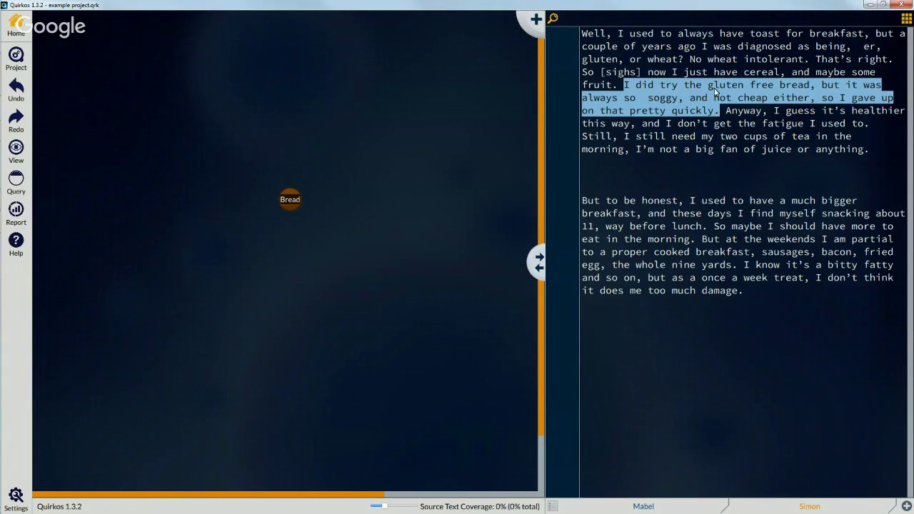
left_click(639, 89)
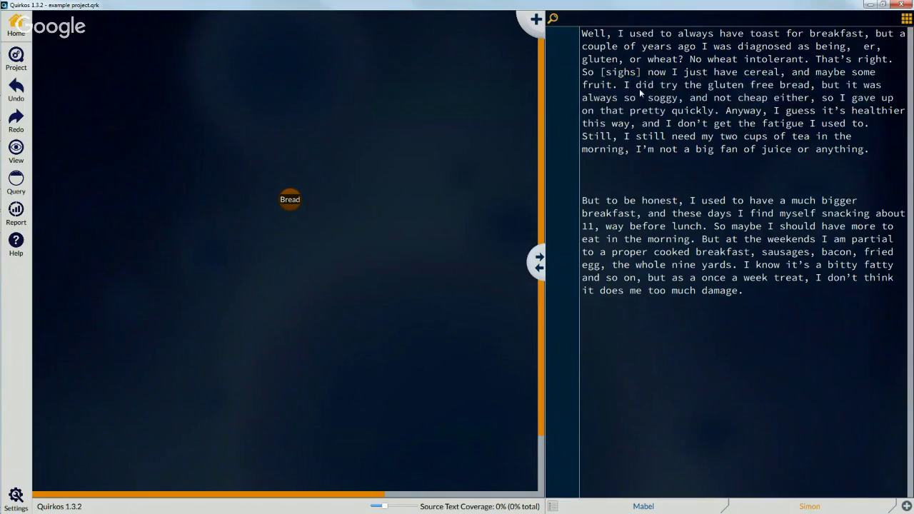
left_click_drag(623, 83, 721, 116)
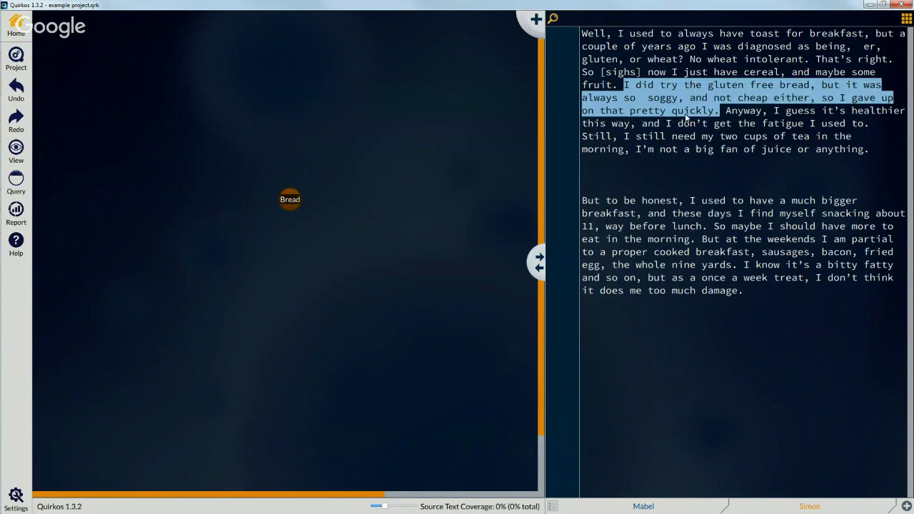
left_click_drag(812, 98, 291, 201)
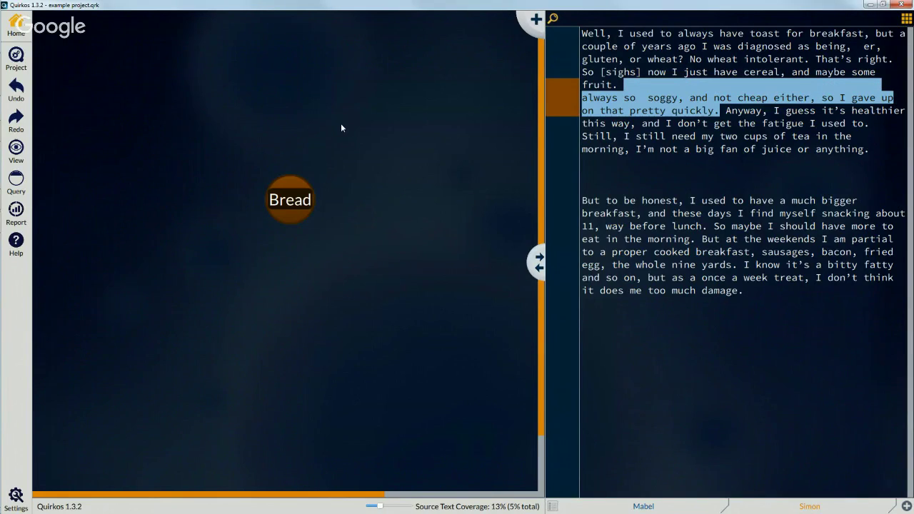
left_click(662, 129)
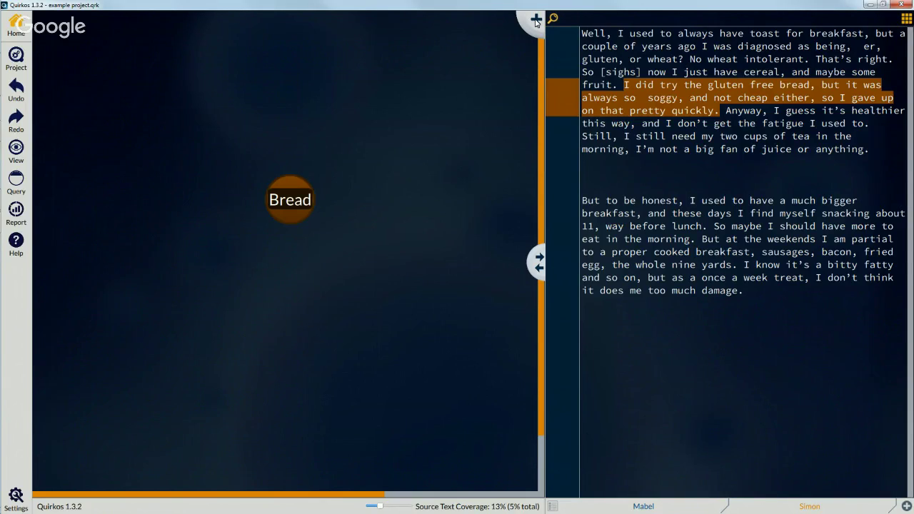
Step: Add a quirk titled Juice and code 'I'm not a big fan of juice or anything.' to it
left_click(535, 21)
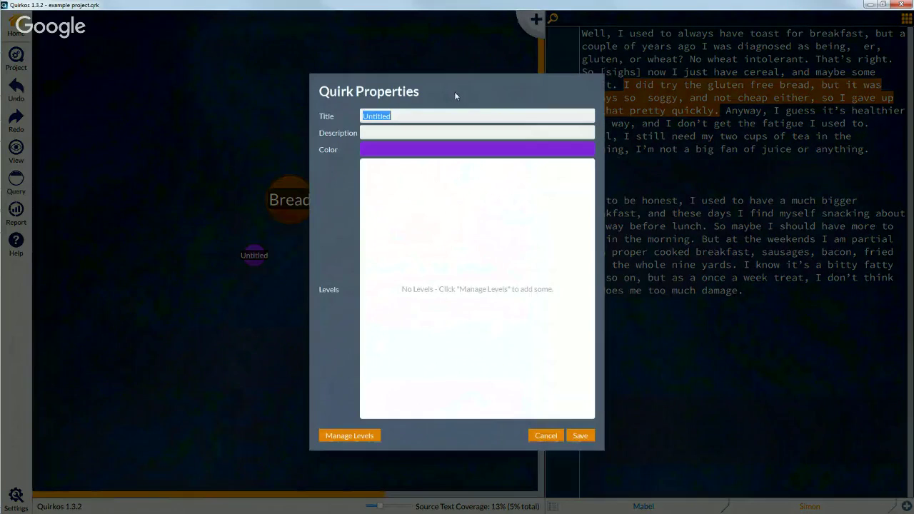
type("Juice")
left_click(580, 434)
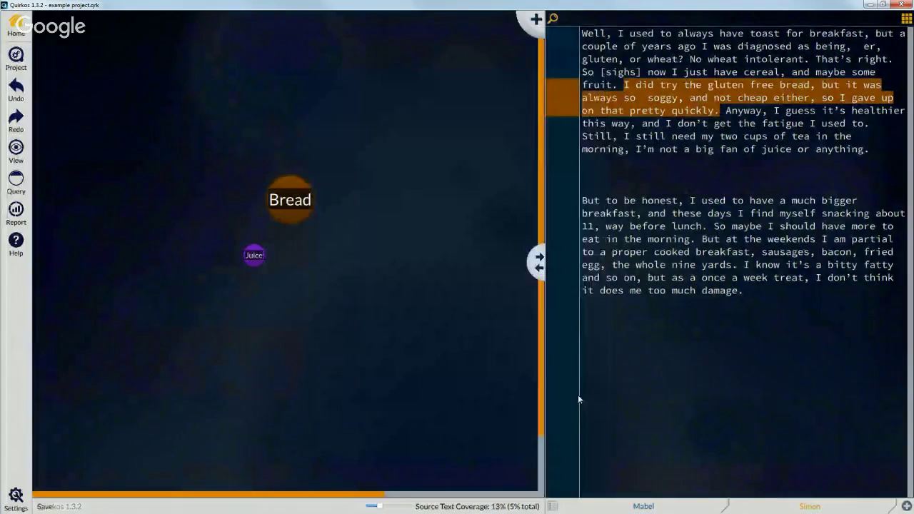
left_click_drag(636, 150, 257, 259)
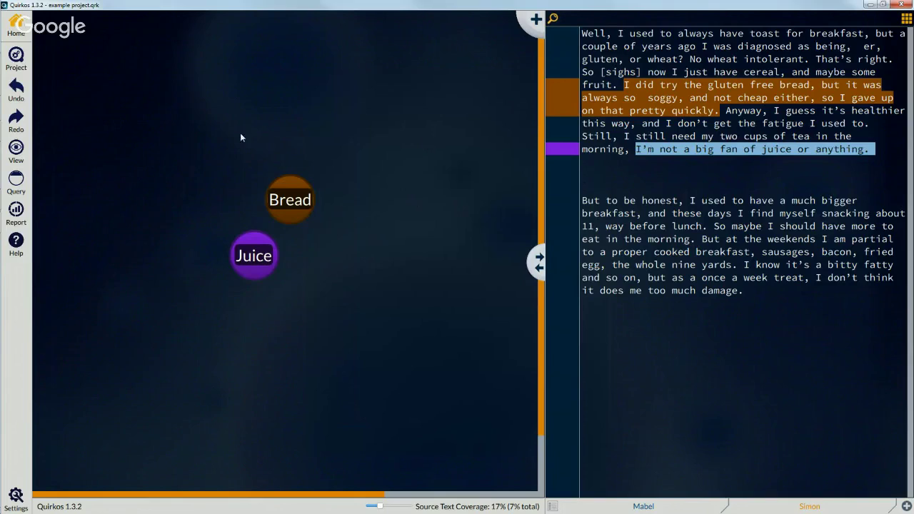
Step: Create a red Negative quirk on the canvas and also code the juice sentence to it
right_click(419, 124)
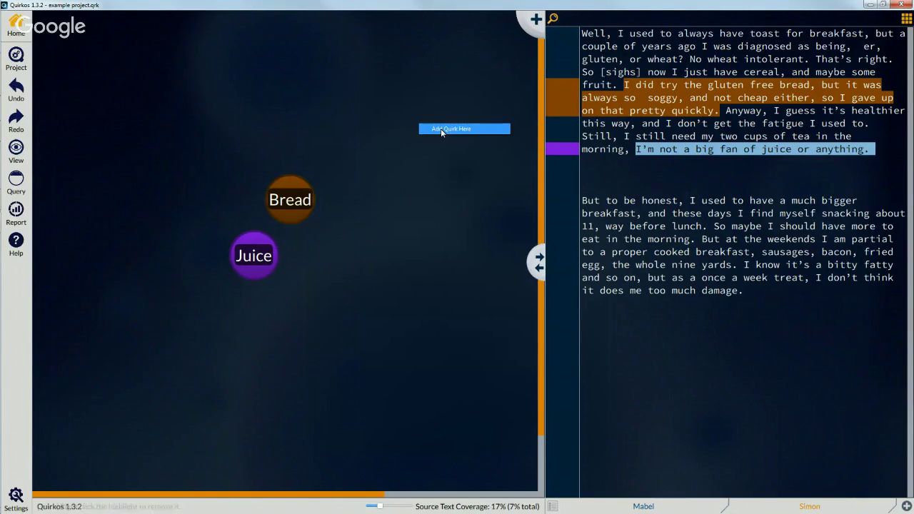
left_click(440, 128)
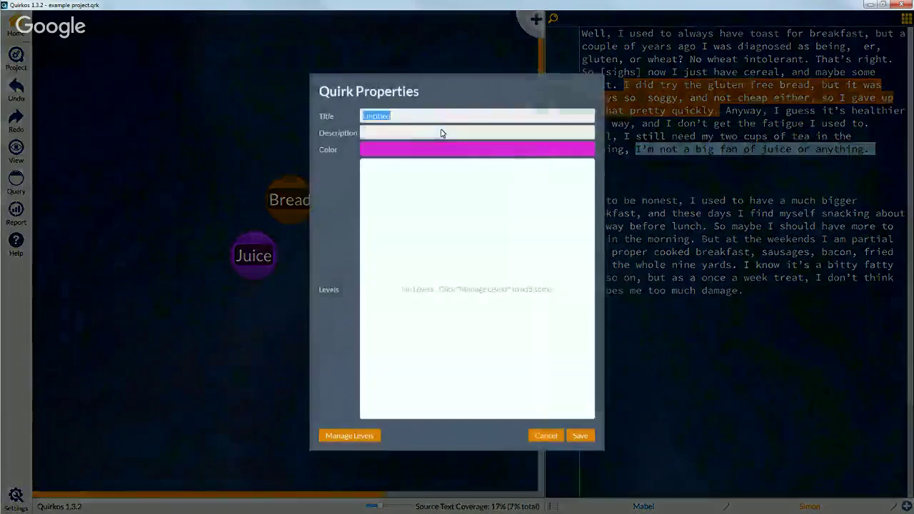
type("Negative")
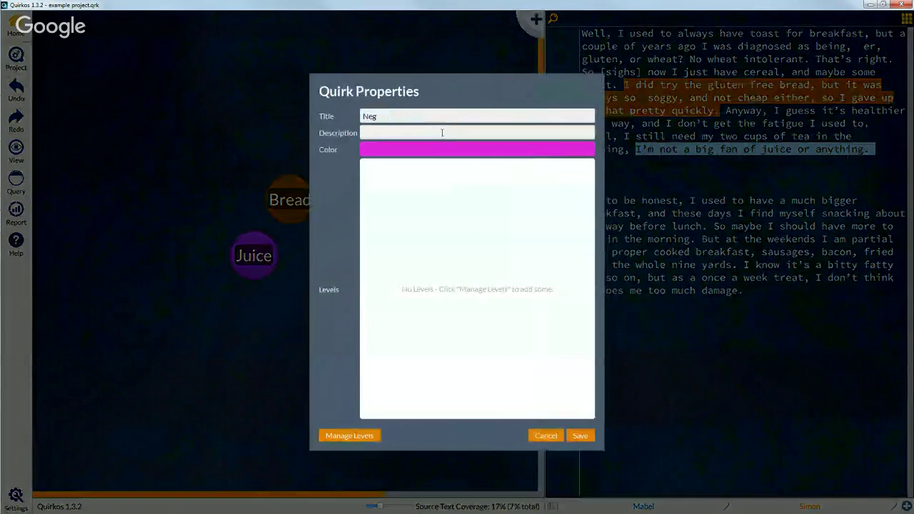
left_click(458, 146)
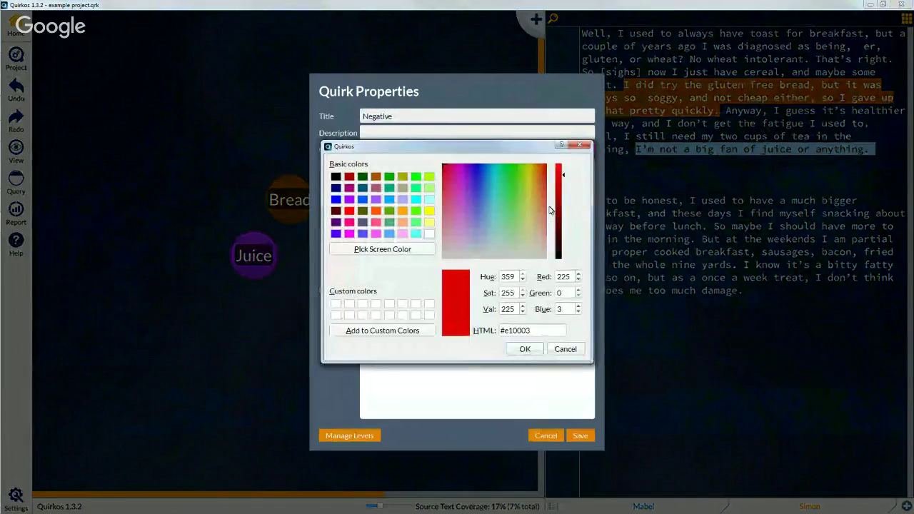
left_click(559, 207)
left_click(529, 349)
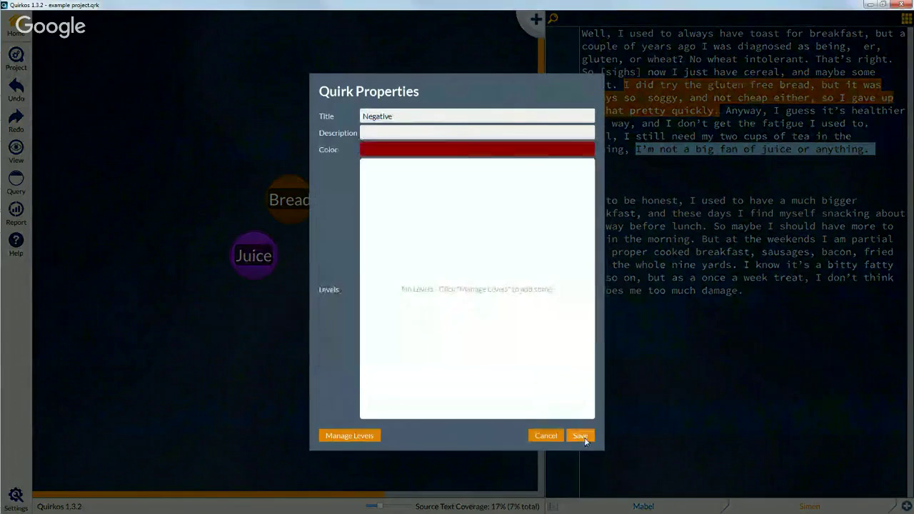
left_click(579, 435)
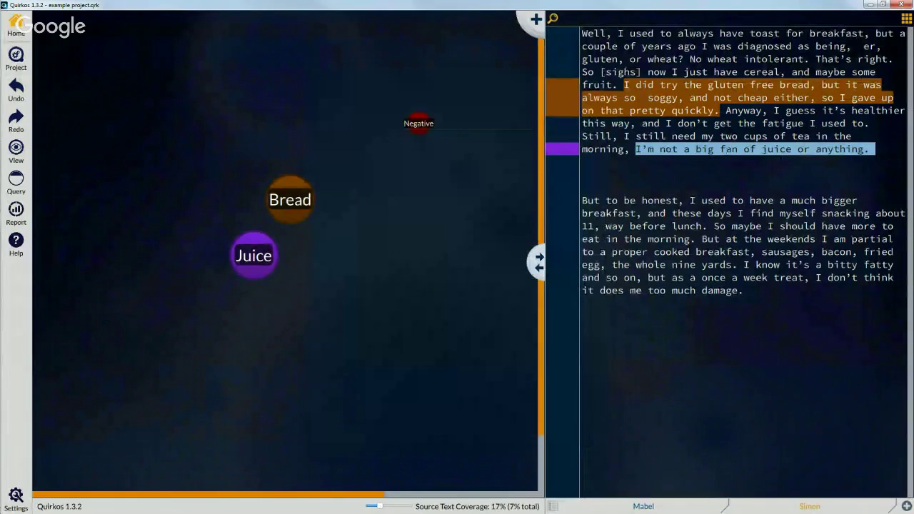
left_click_drag(726, 151, 415, 127)
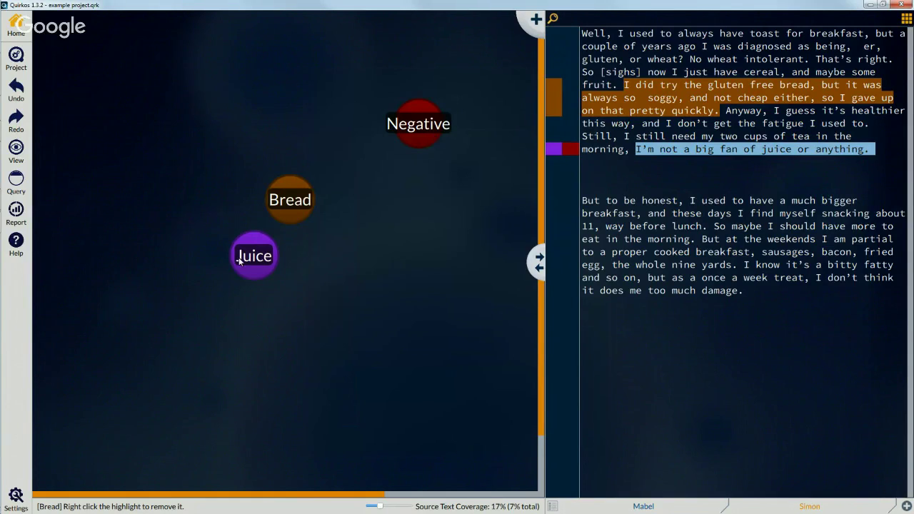
double_click(287, 202)
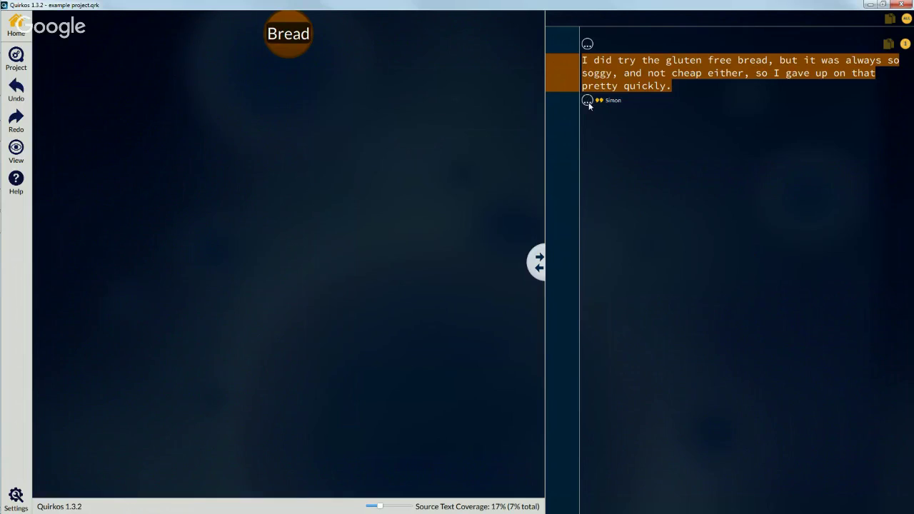
left_click(587, 45)
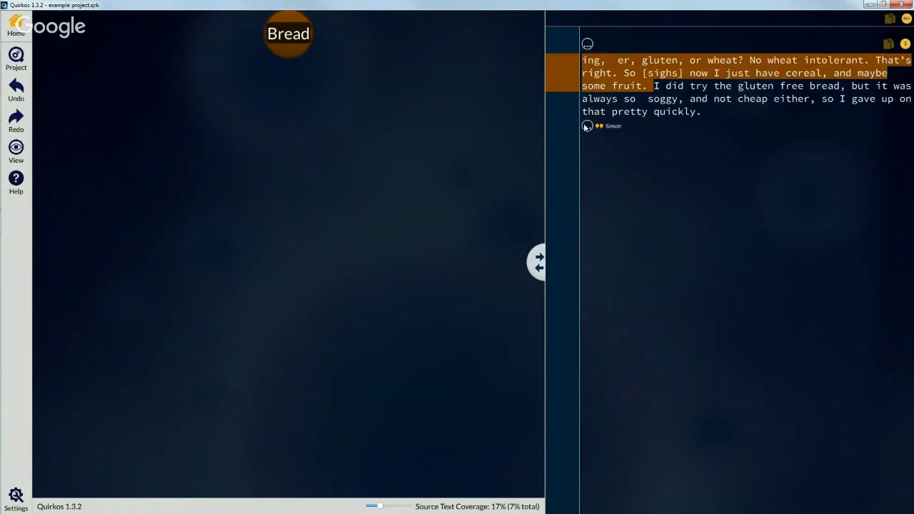
left_click(587, 126)
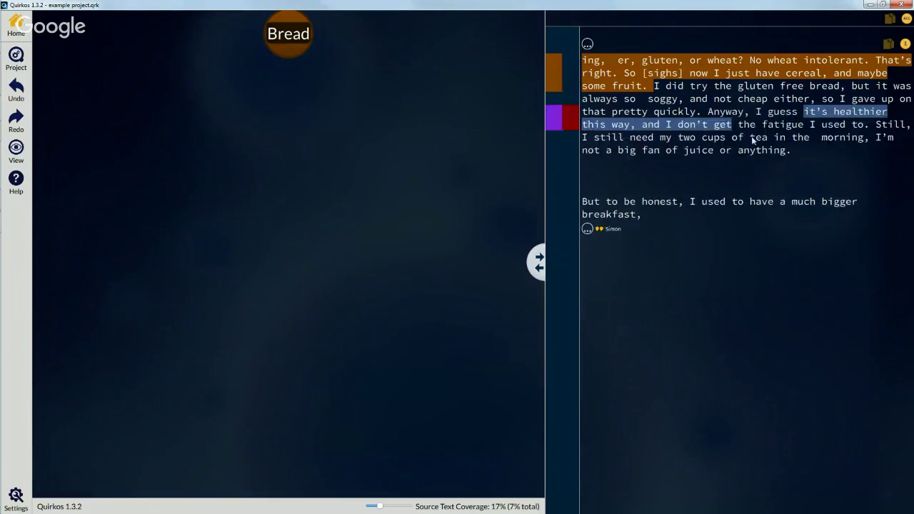
left_click(586, 44)
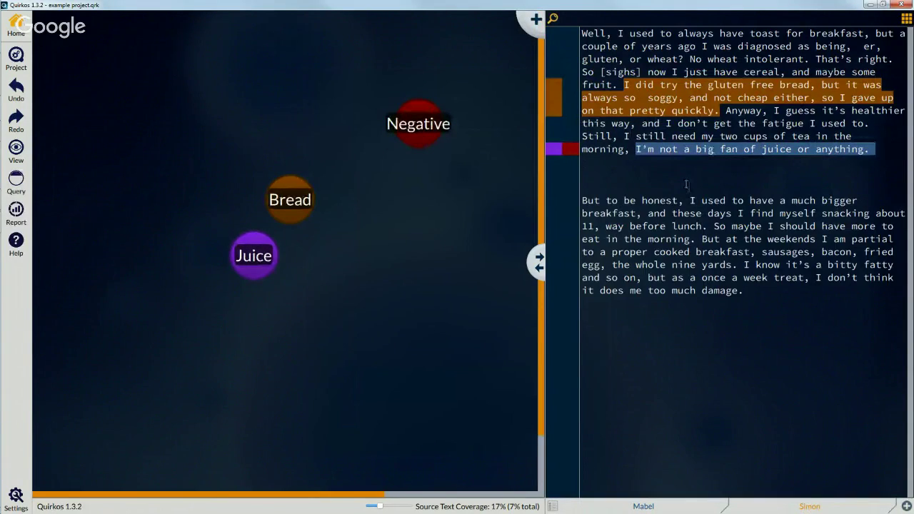
Step: In the second interview, code the special-day breakfast lines to Negative and the weekend cartoon passage to Juice
left_click(690, 509)
left_click_drag(752, 149, 293, 204)
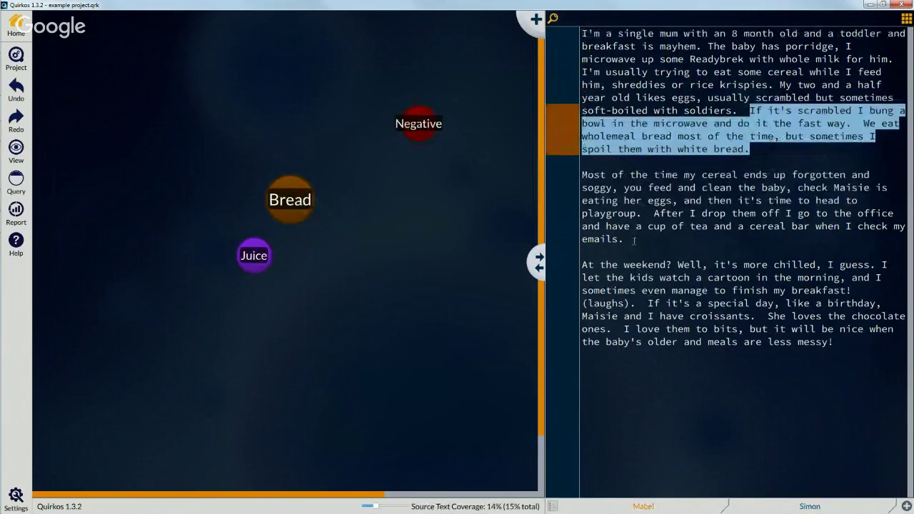
left_click(691, 319)
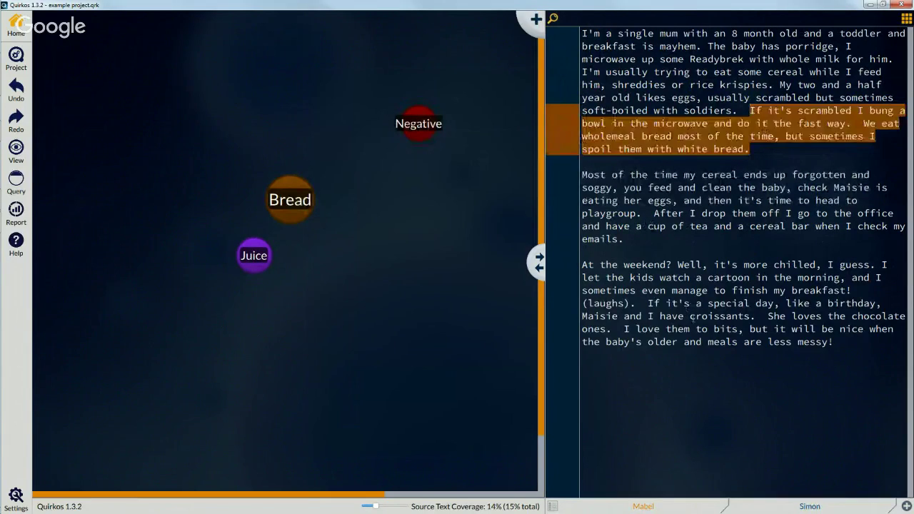
left_click_drag(690, 319, 419, 121)
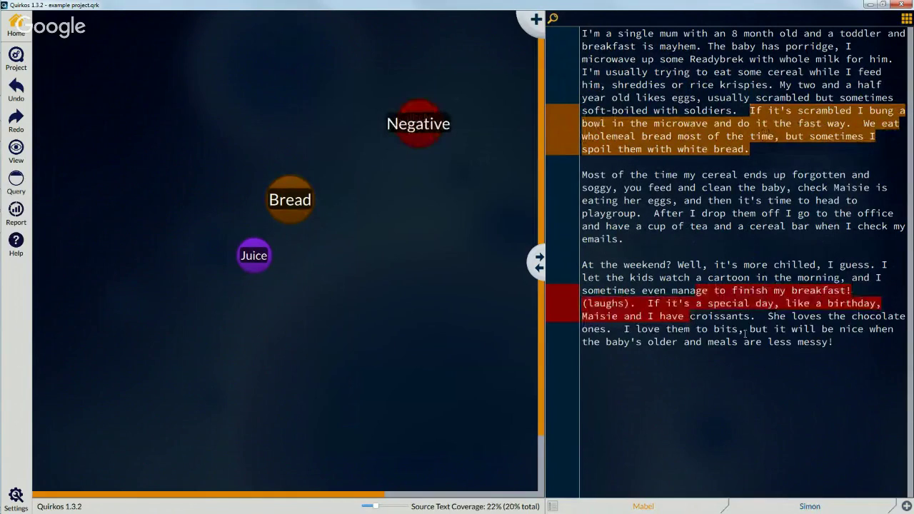
left_click_drag(744, 332, 254, 256)
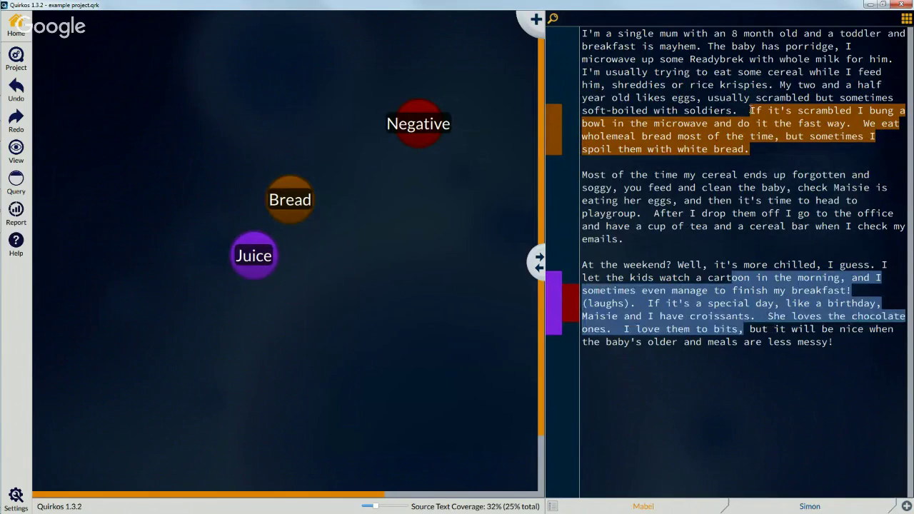
left_click_drag(749, 111, 749, 150)
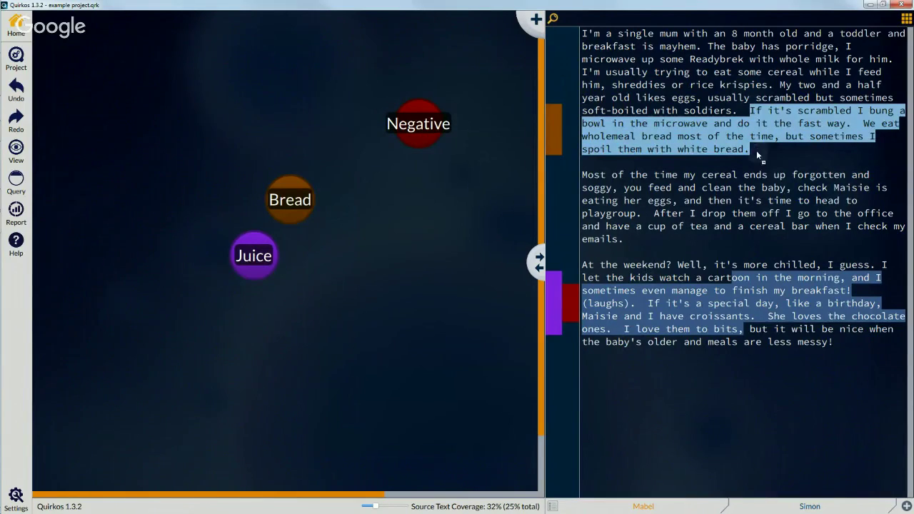
left_click(757, 152)
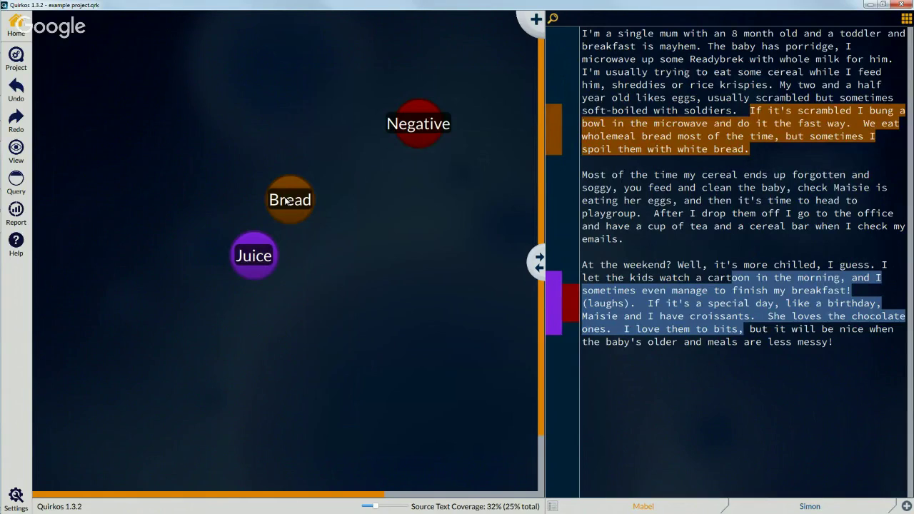
Step: Shift Bread right and add a new dark brown quirk titled Wholemeal
left_click_drag(292, 202, 371, 208)
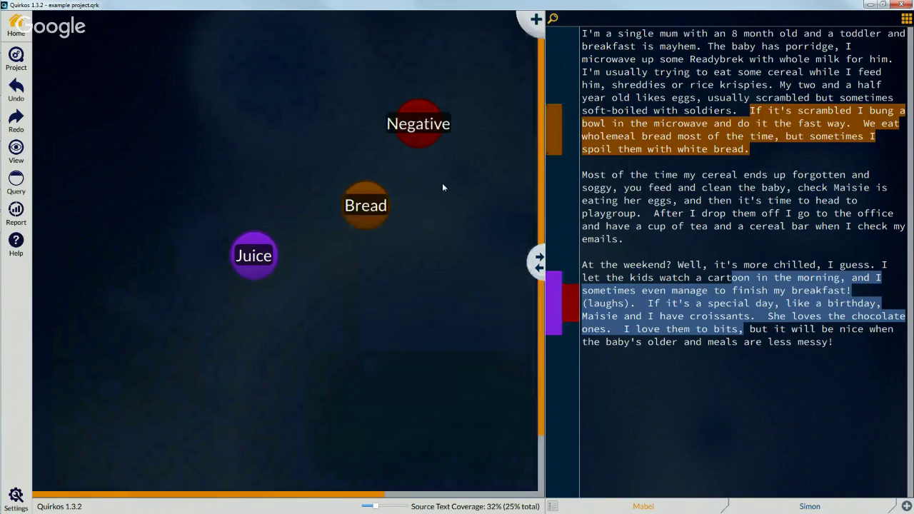
right_click(365, 299)
left_click(377, 305)
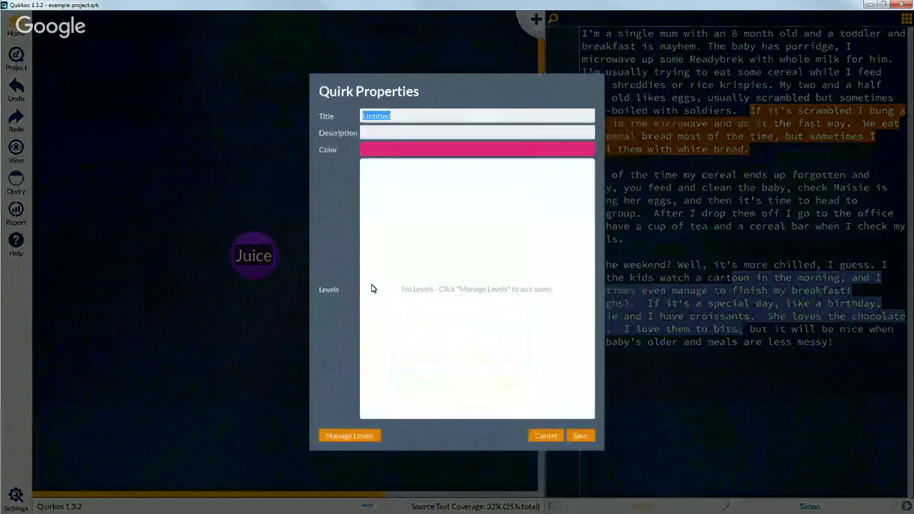
type("Wholemeal")
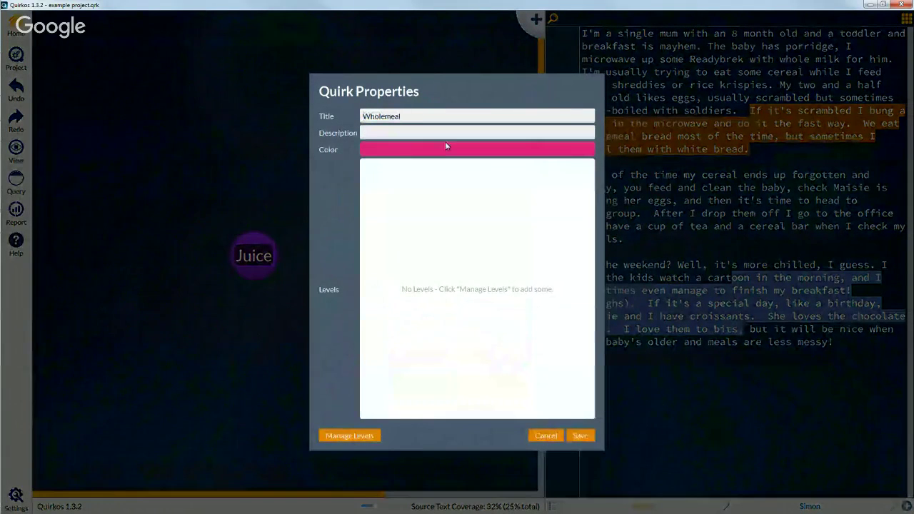
left_click(446, 147)
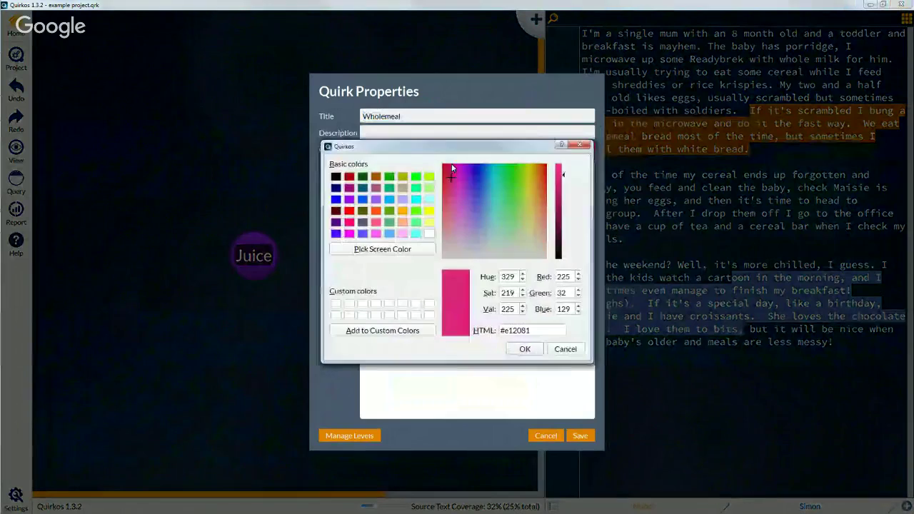
left_click(376, 177)
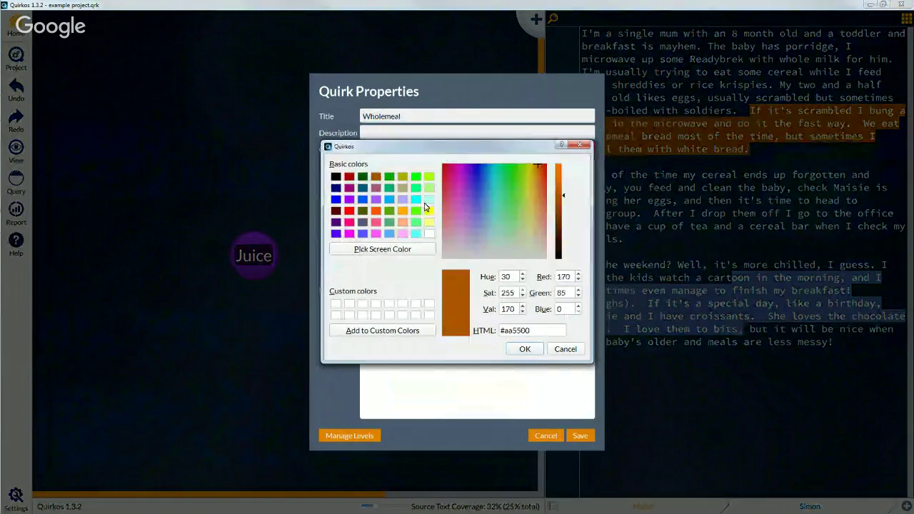
left_click(536, 177)
left_click(559, 216)
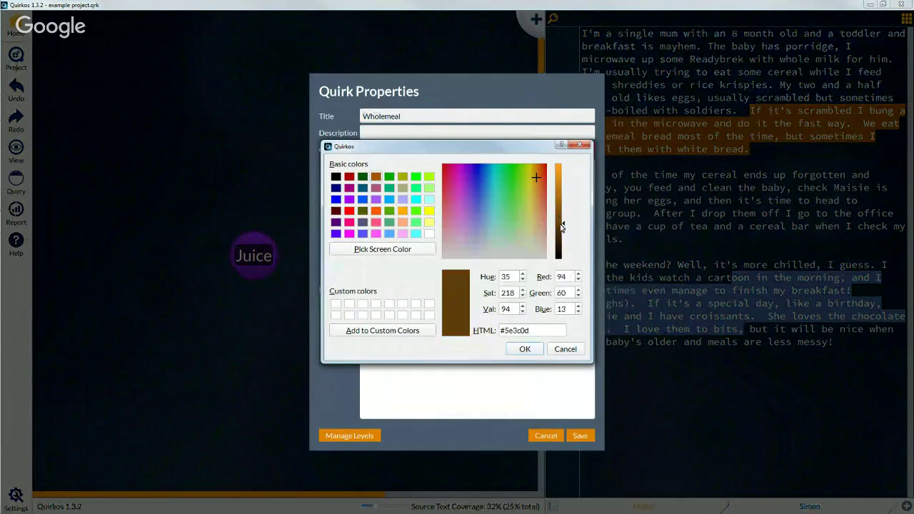
left_click(534, 351)
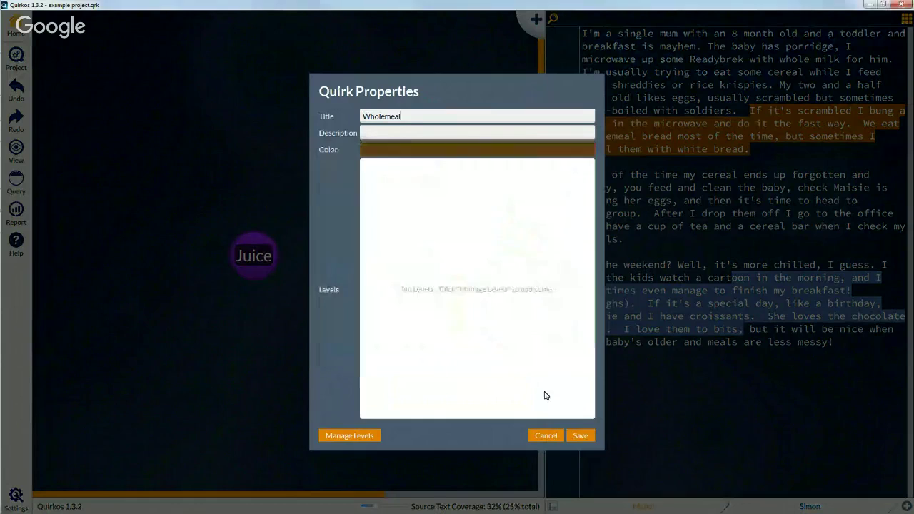
left_click(578, 437)
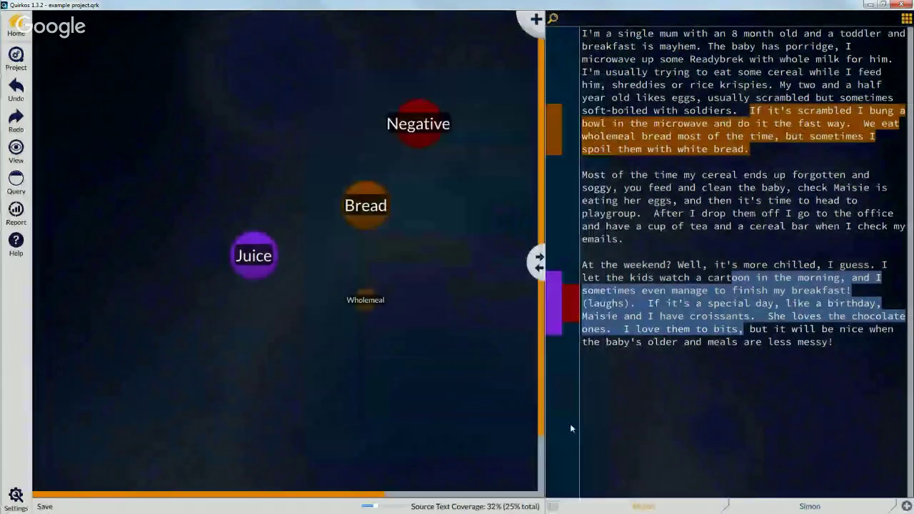
Step: Darken the Wholemeal quirk's brown colour further in its properties
right_click(366, 305)
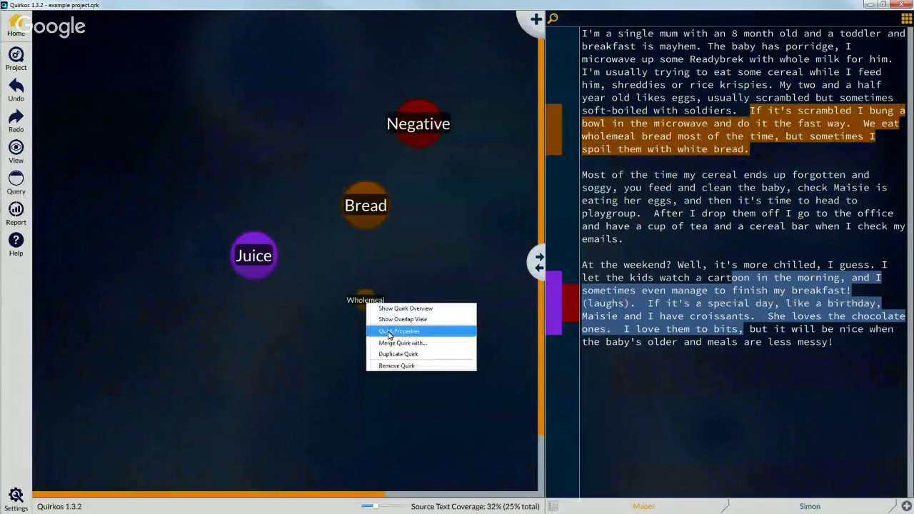
left_click(451, 332)
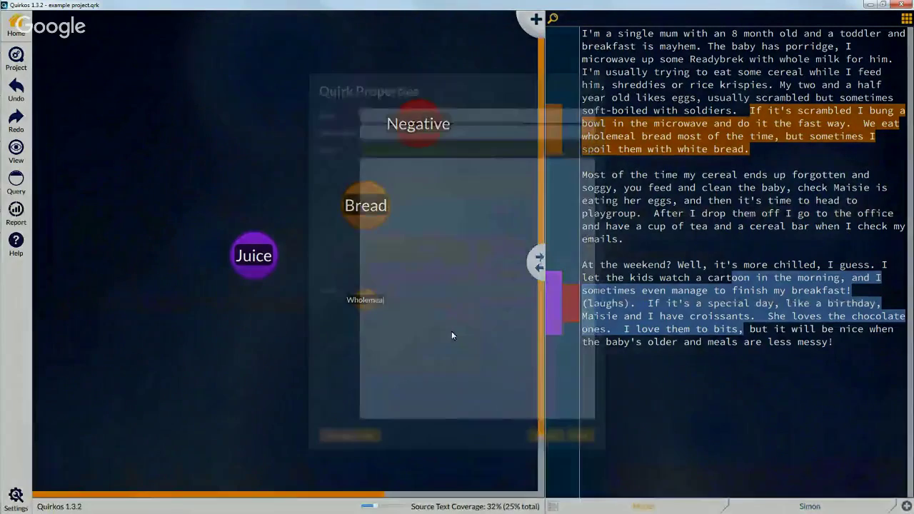
left_click(493, 147)
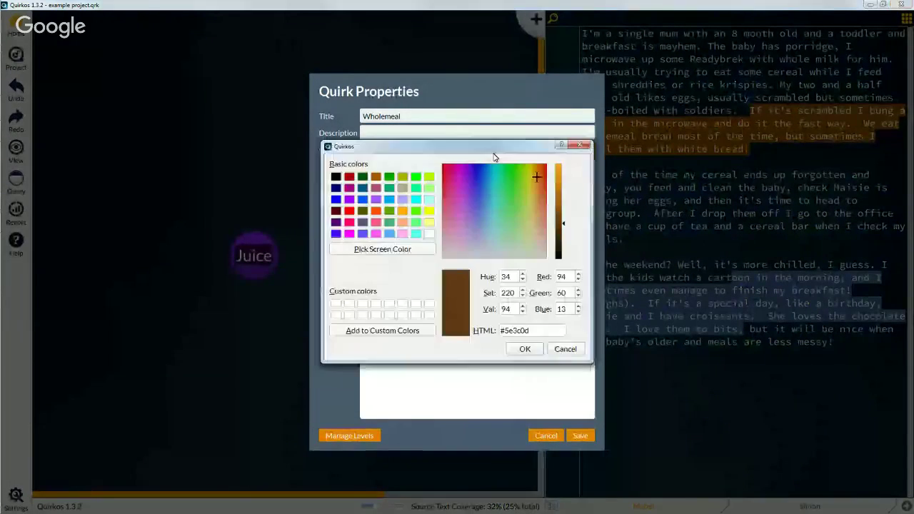
left_click(559, 255)
left_click(524, 349)
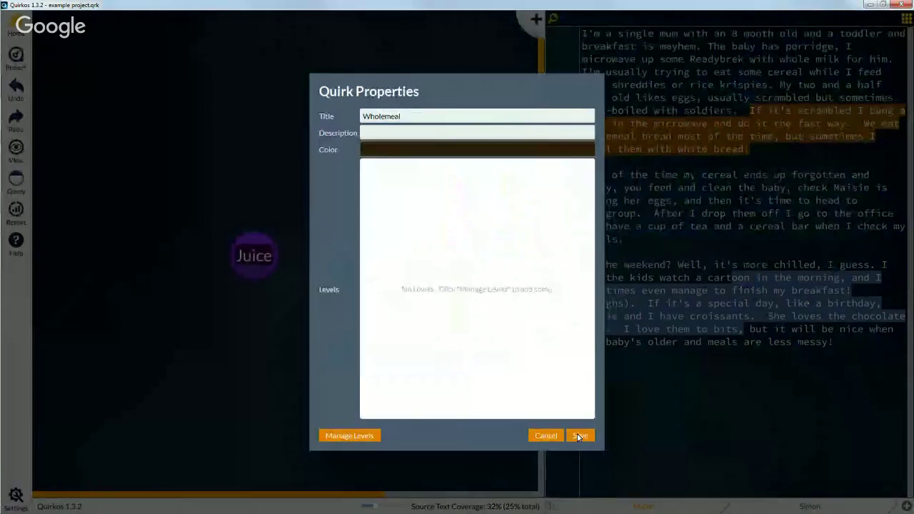
left_click(580, 435)
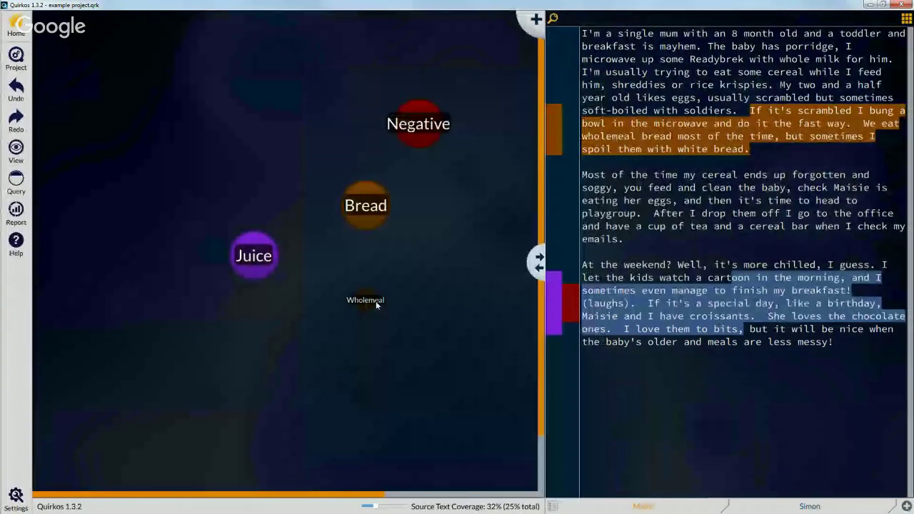
Step: Drop Wholemeal onto the Bread bubble so it becomes a sub-quirk of Bread
left_click_drag(362, 305, 365, 212)
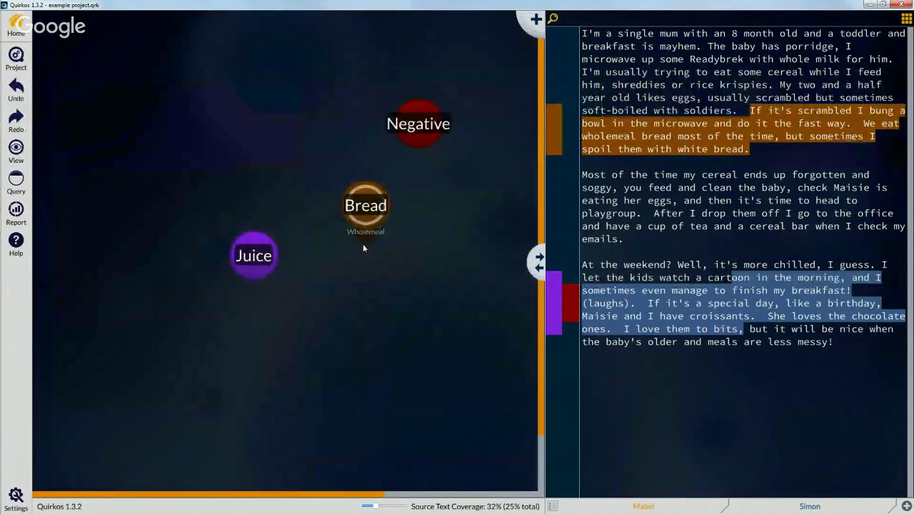
mouse_move(363, 244)
left_click(18, 87)
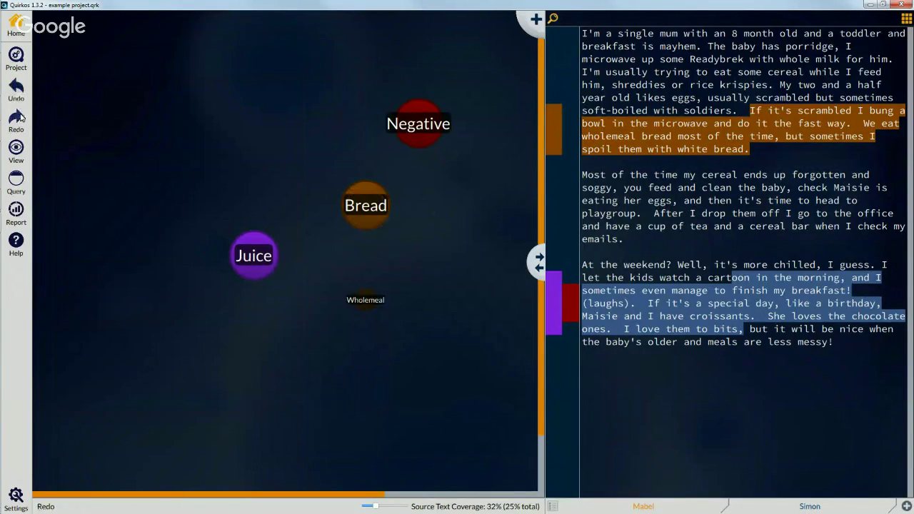
left_click(20, 117)
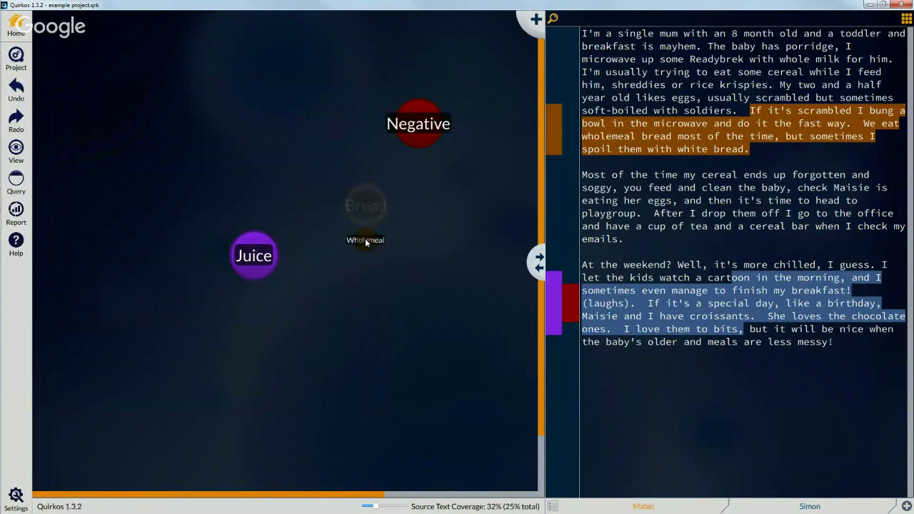
left_click_drag(364, 240, 427, 340)
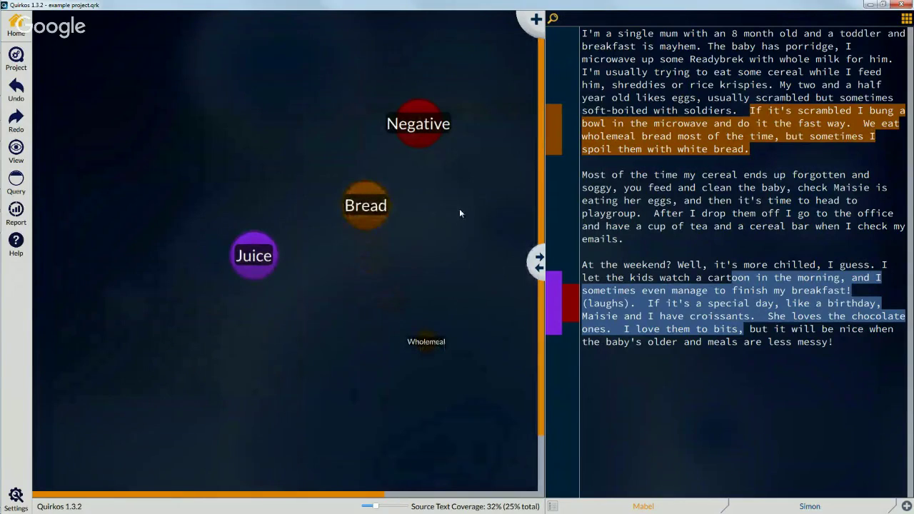
left_click_drag(430, 343, 370, 217)
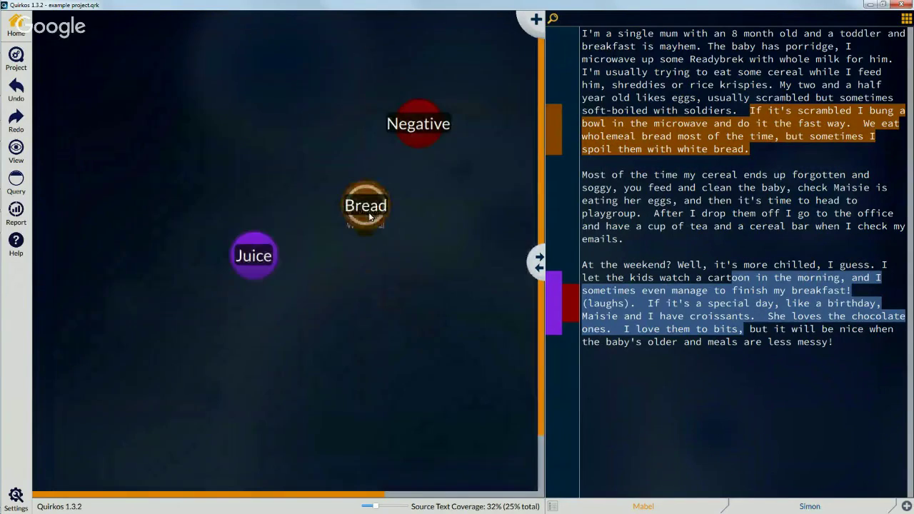
Step: Add a new quirk titled White with white as its colour
right_click(448, 203)
left_click(459, 207)
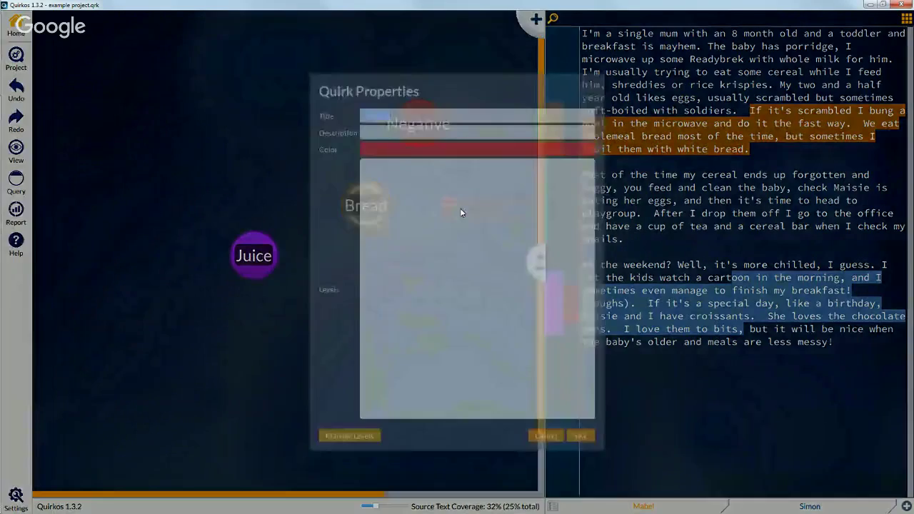
type("White")
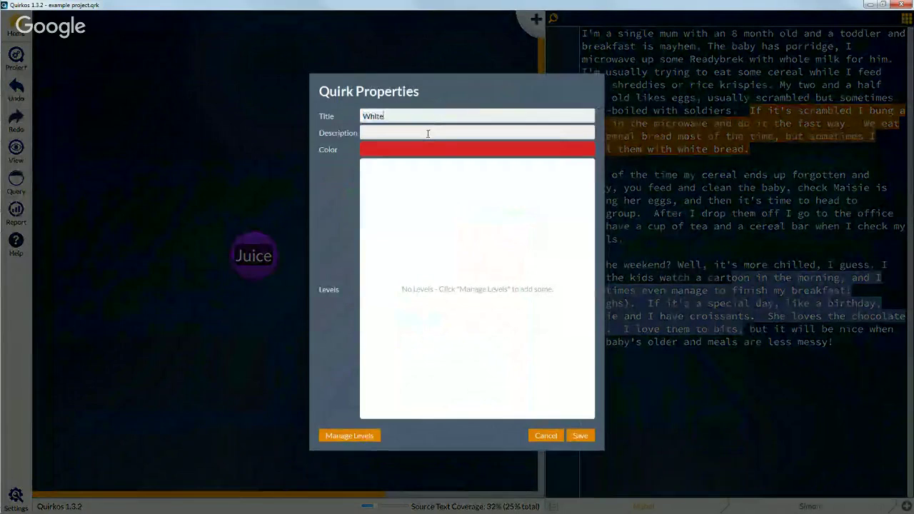
left_click(428, 150)
left_click(429, 234)
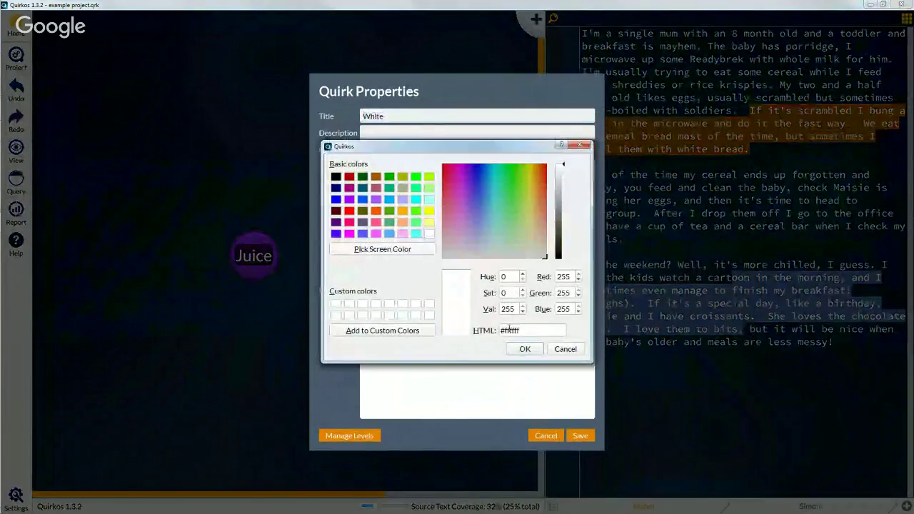
left_click(525, 348)
left_click(579, 437)
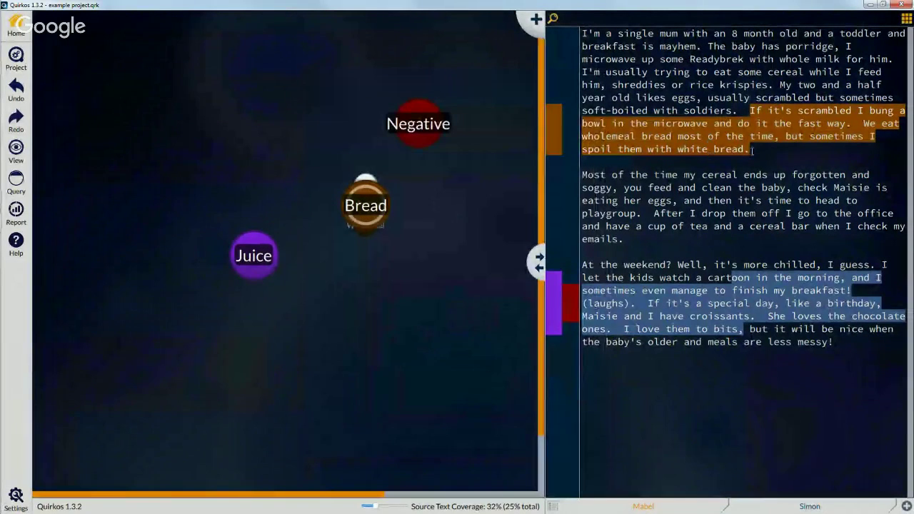
Step: Code the white bread sentence to White and 'We eat wholemeal bread most of the time' to Wholemeal
left_click_drag(751, 151, 368, 171)
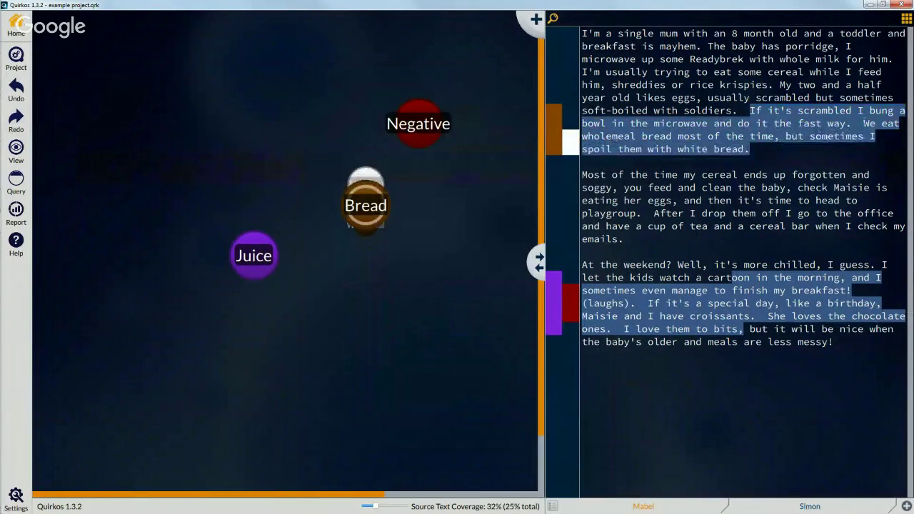
left_click_drag(863, 123, 776, 137)
left_click_drag(679, 140, 372, 242)
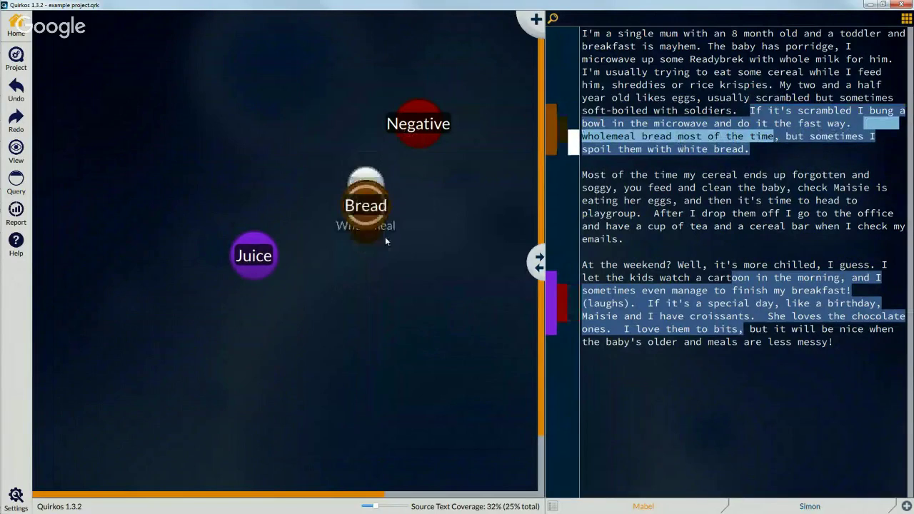
mouse_move(370, 203)
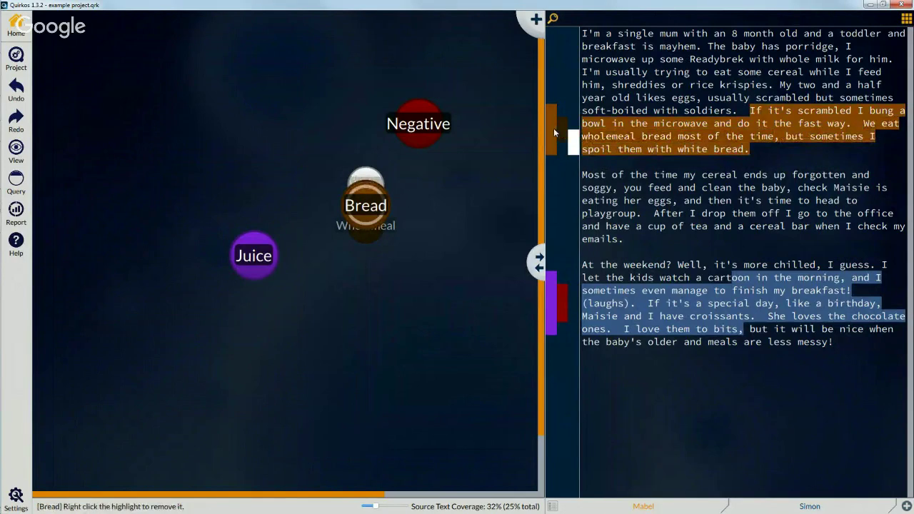
double_click(368, 207)
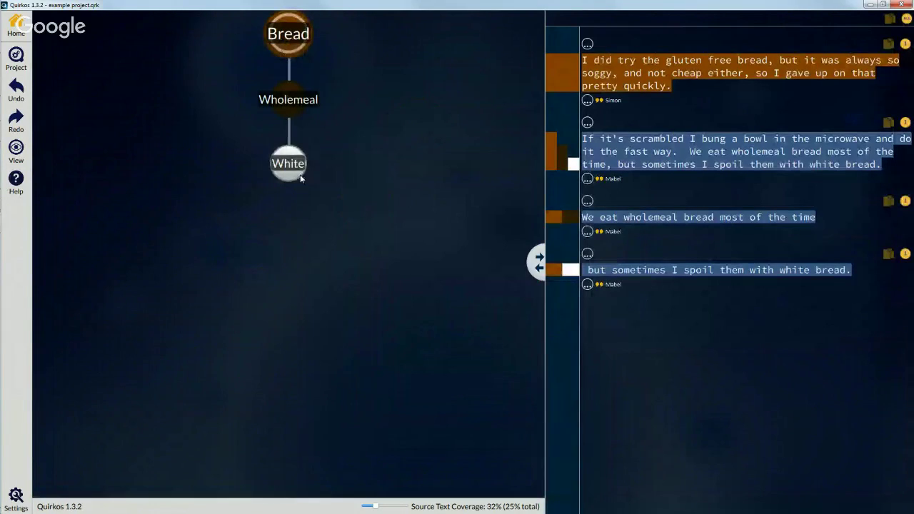
left_click(295, 99)
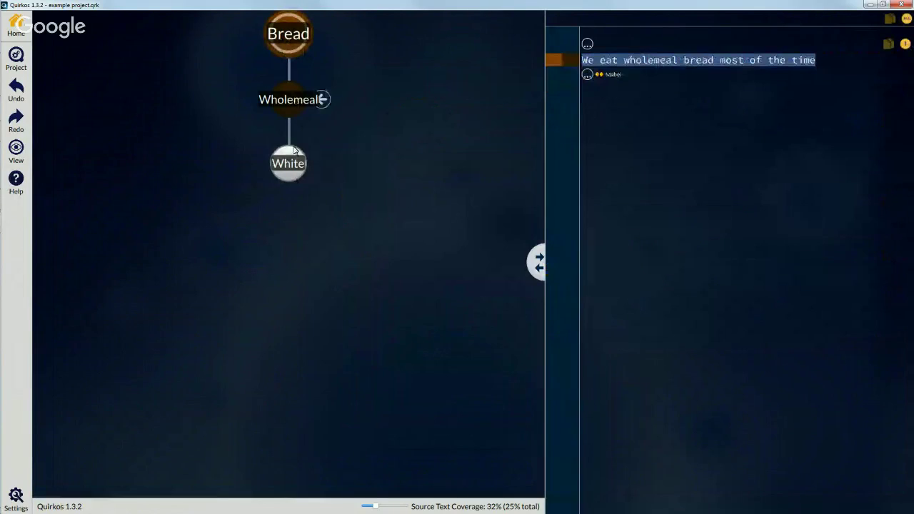
left_click(298, 154)
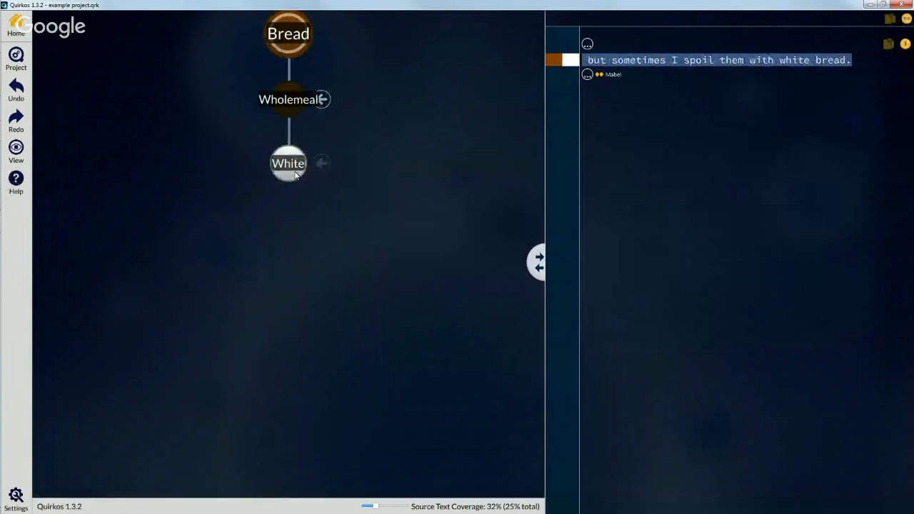
left_click(290, 47)
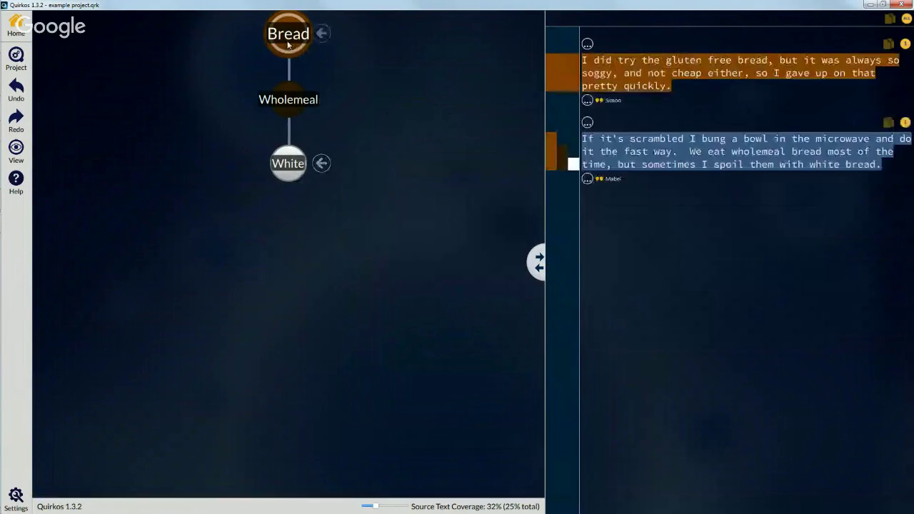
left_click(6, 20)
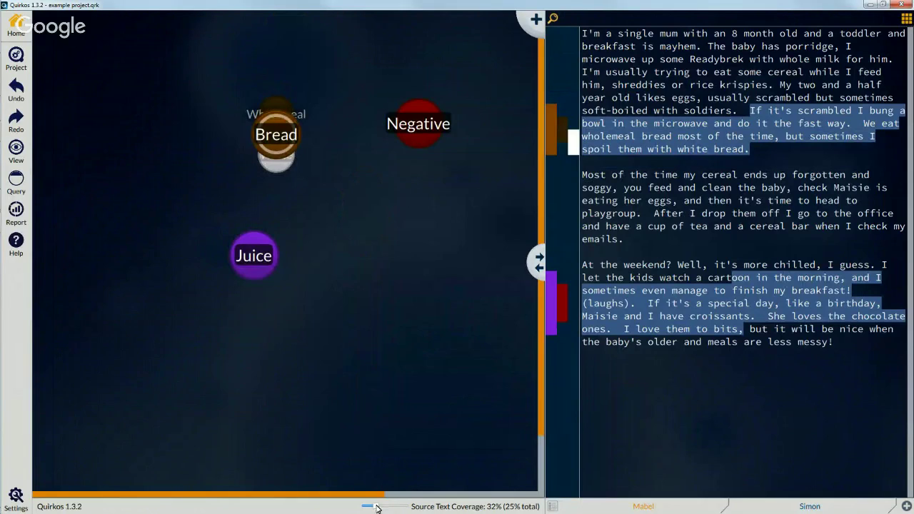
Step: Drag the status-bar zoom slider left to make the quirk bubbles smaller
mouse_move(377, 508)
left_mouse_down()
mouse_move(365, 506)
mouse_move(393, 508)
mouse_move(367, 508)
left_mouse_up()
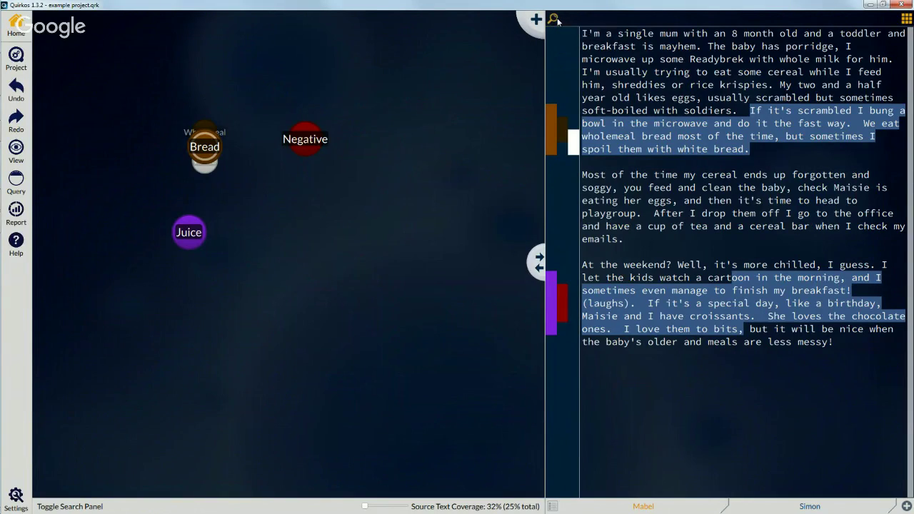
Step: Search the project for juice, then replace the term and search for bread
left_click(554, 19)
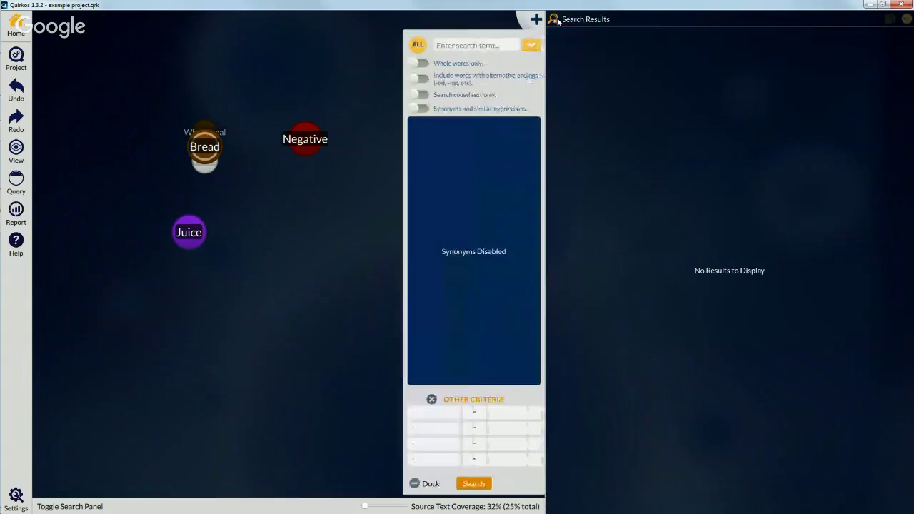
left_click(488, 45)
type("juice")
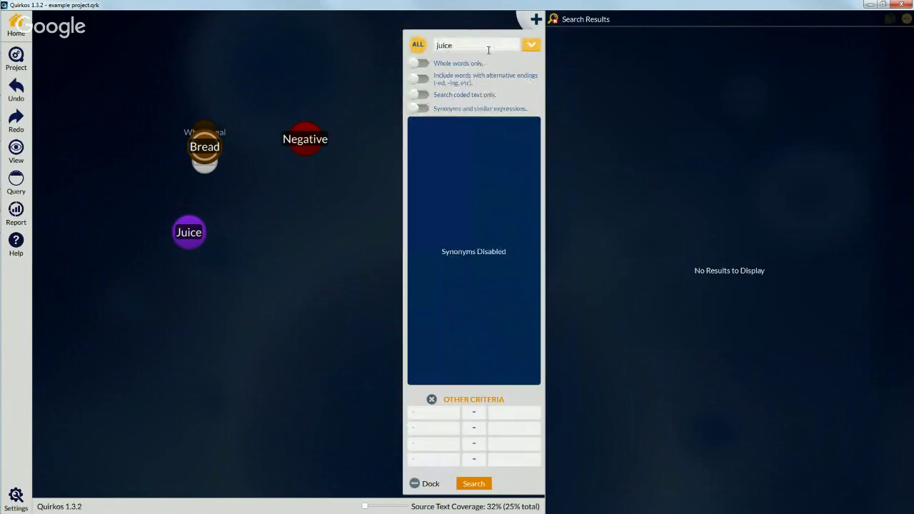
key("Return")
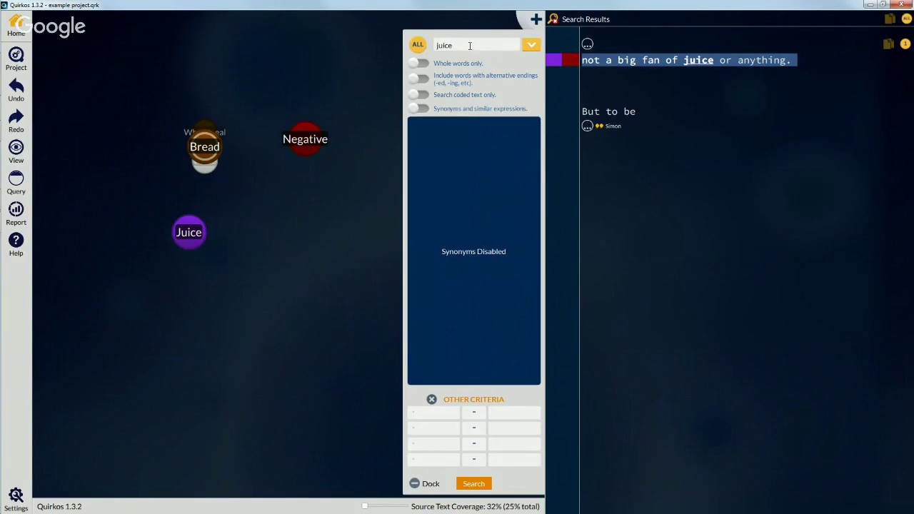
left_click_drag(468, 44, 411, 44)
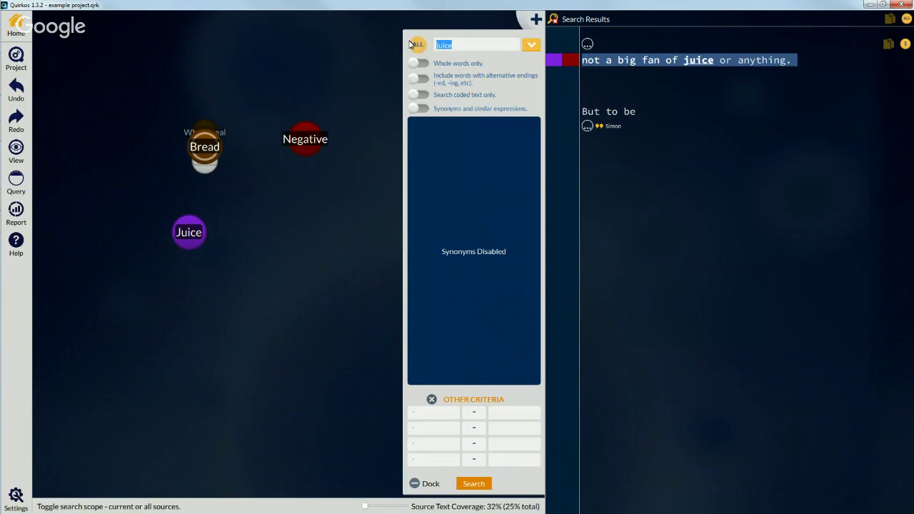
type("brea")
key("BackSpace")
key("BackSpace")
type("read")
key("Return")
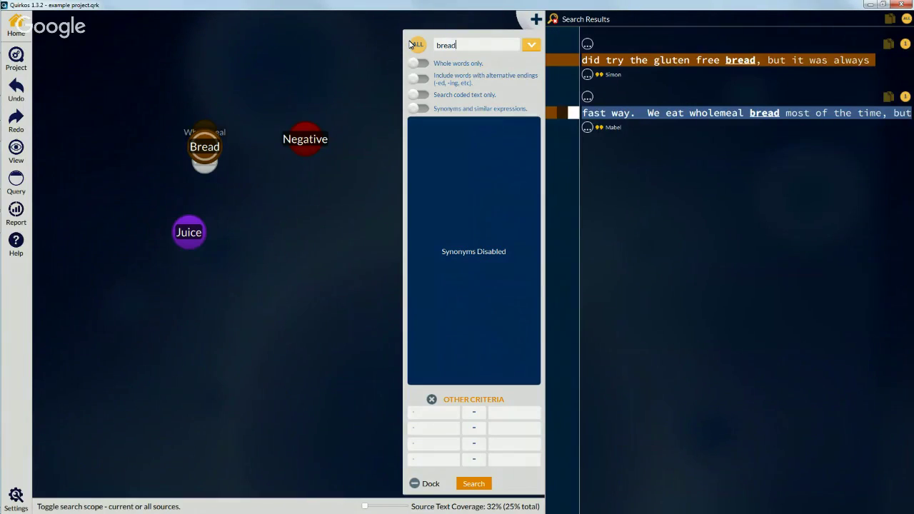
Step: Reopen the search panel and search for cereal instead of bread
left_click(552, 20)
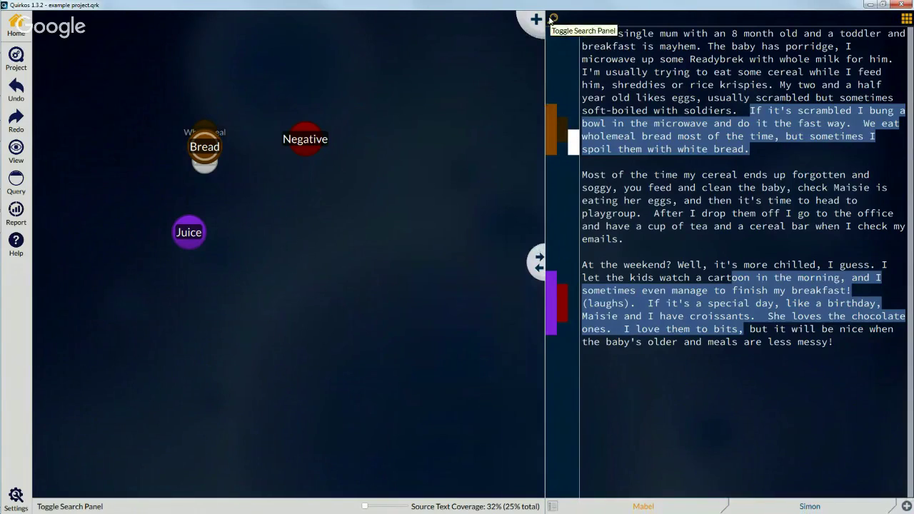
left_click(552, 19)
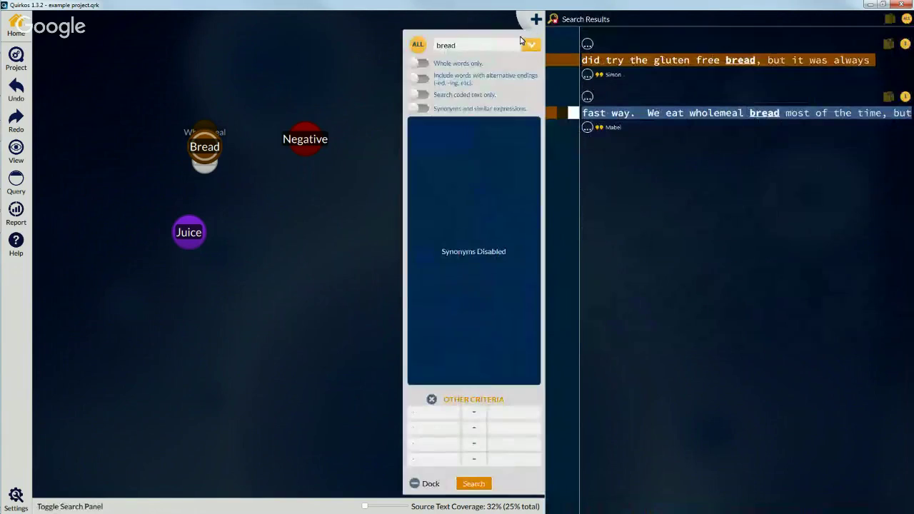
double_click(499, 45)
type("cer")
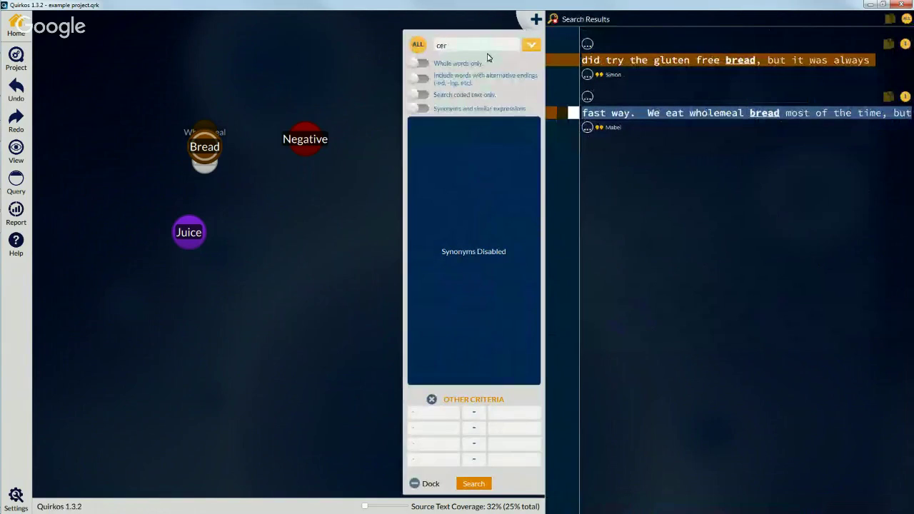
type("eal")
key("Return")
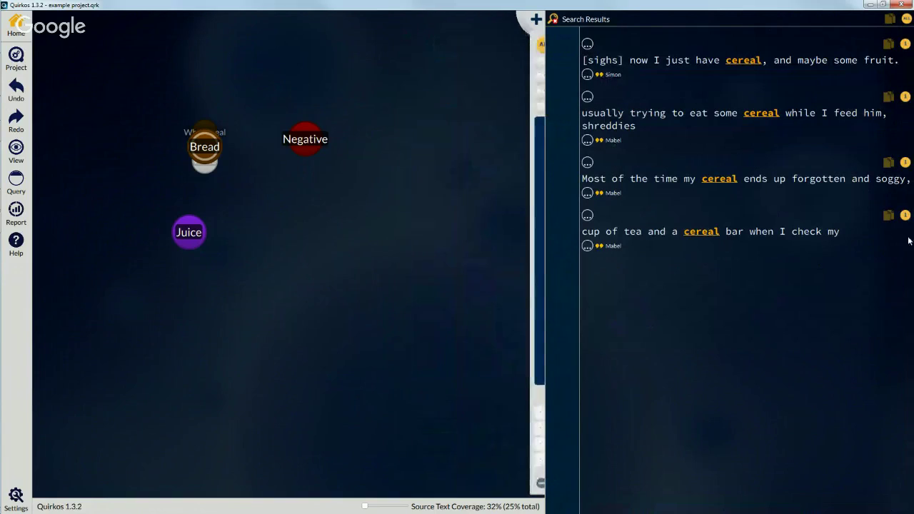
Step: Code the office cereal bar passage to a new Untitled quirk and centre it on the canvas
left_click(586, 246)
left_click(587, 217)
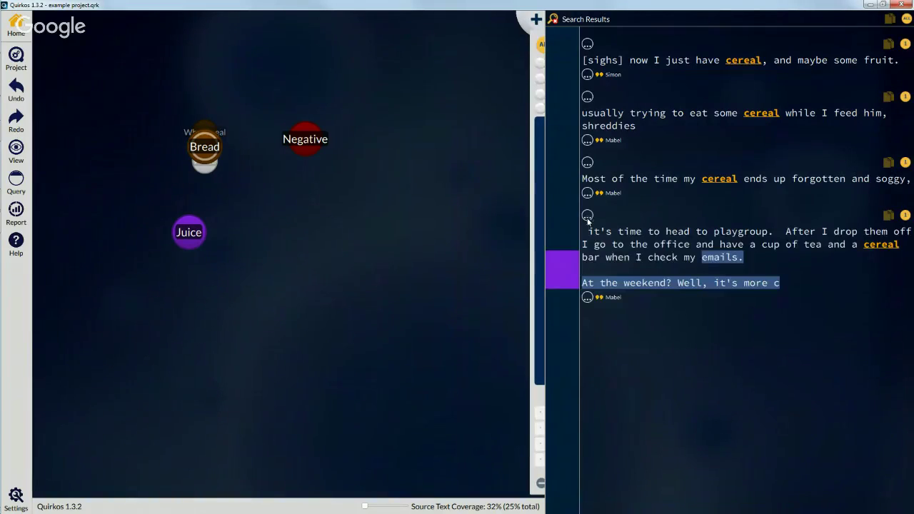
left_click_drag(761, 262, 786, 233)
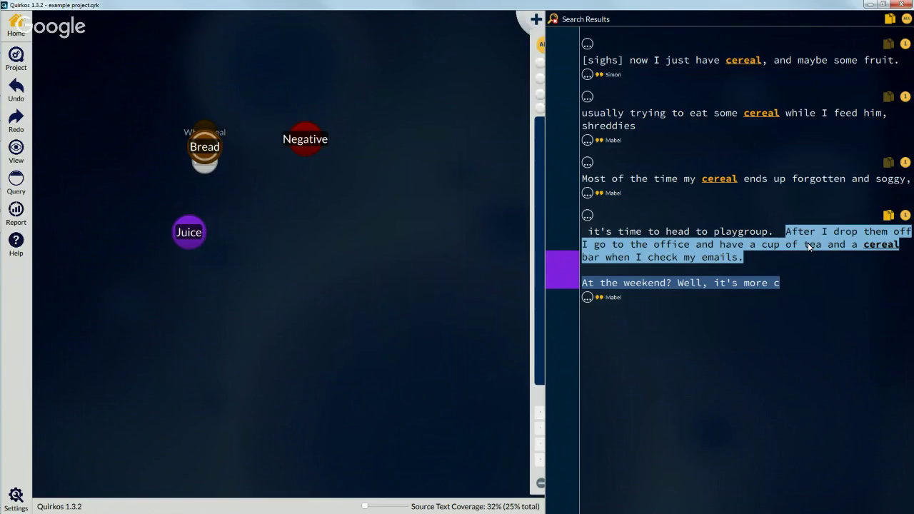
left_click_drag(840, 246, 529, 22)
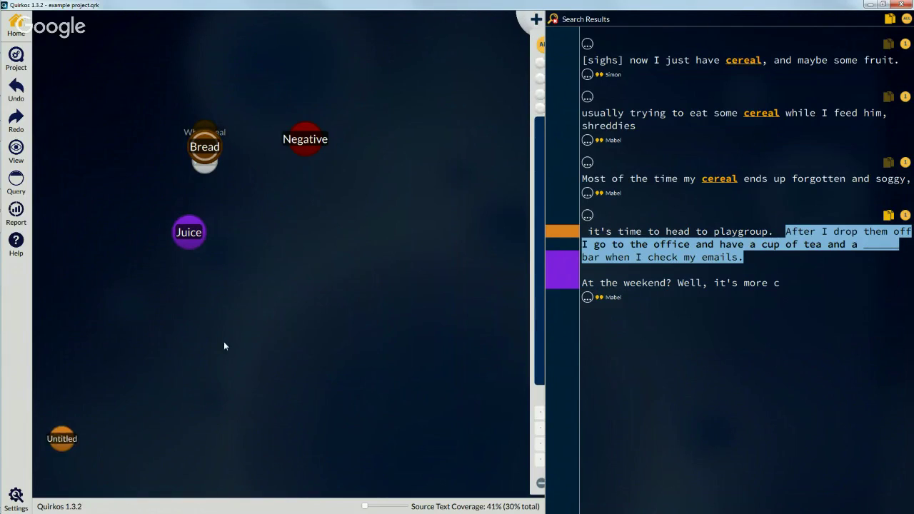
left_click_drag(66, 439, 269, 340)
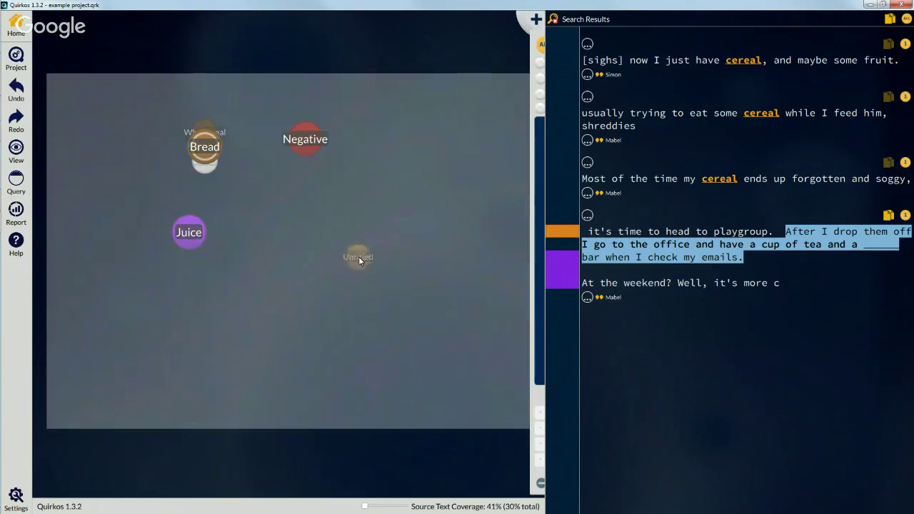
left_click_drag(358, 257, 359, 256)
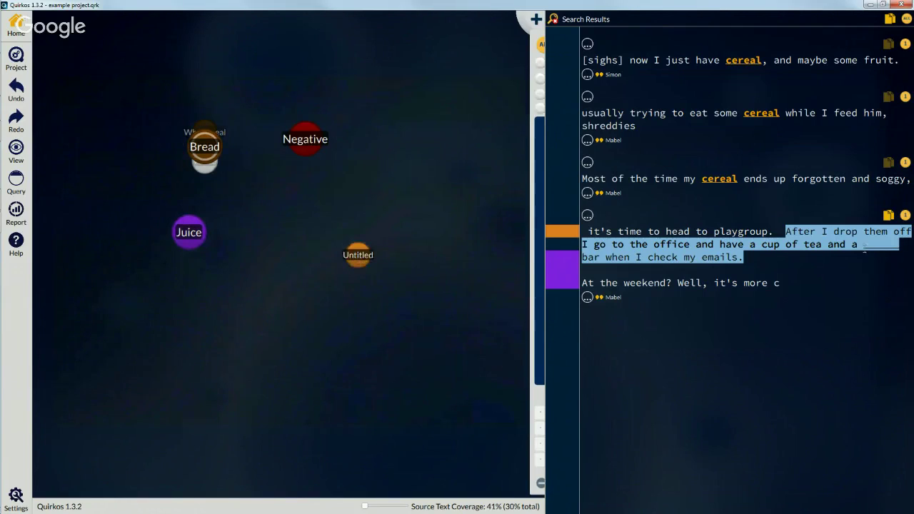
Step: Expand the third result and select the passage from 'Most of the time my cereal' to 'clean the baby'
left_click(854, 233)
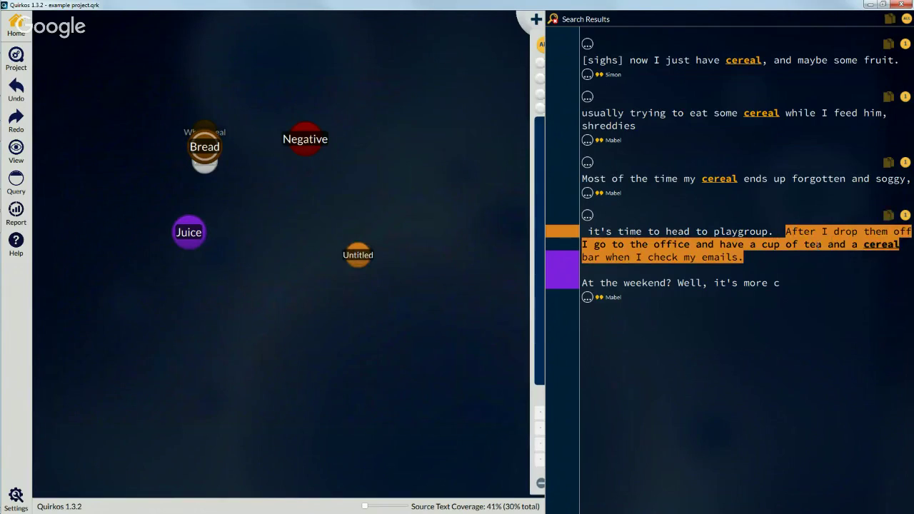
left_click(587, 194)
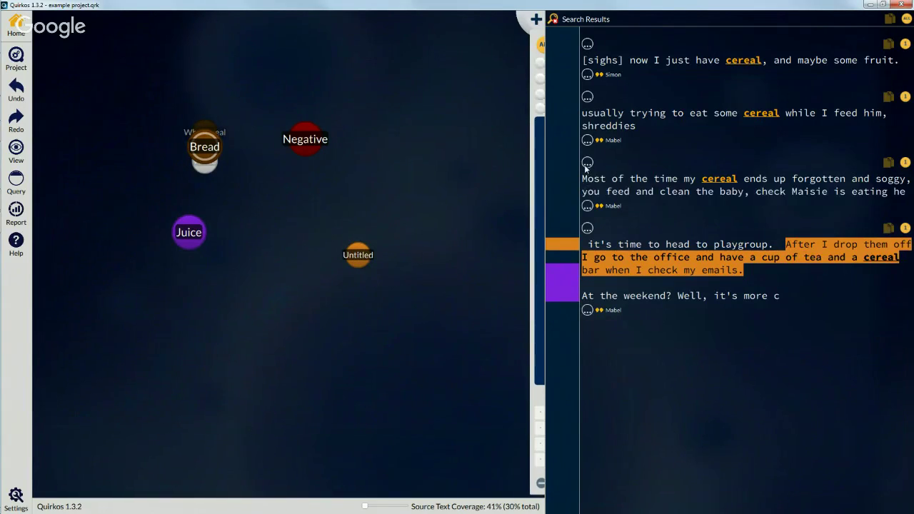
left_click_drag(585, 182, 357, 255)
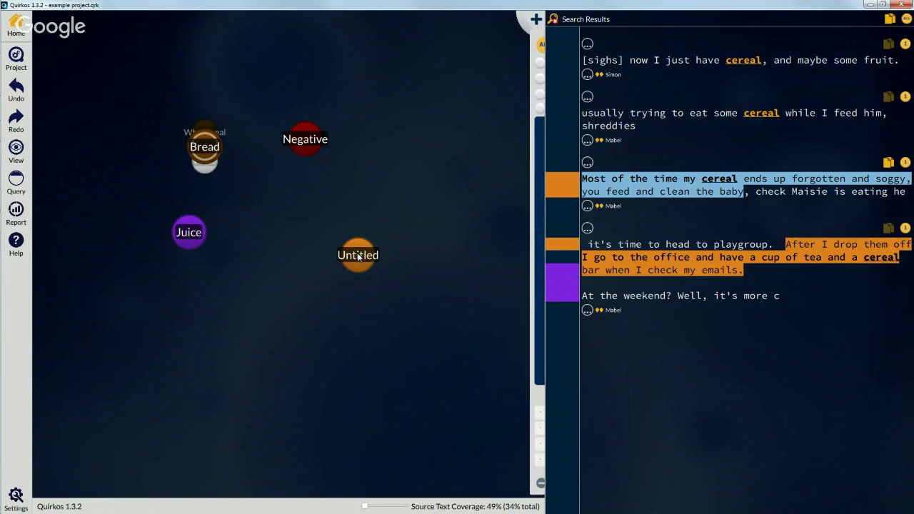
Step: Rename the Untitled quirk to Cereal in its Quirk Properties
right_click(359, 257)
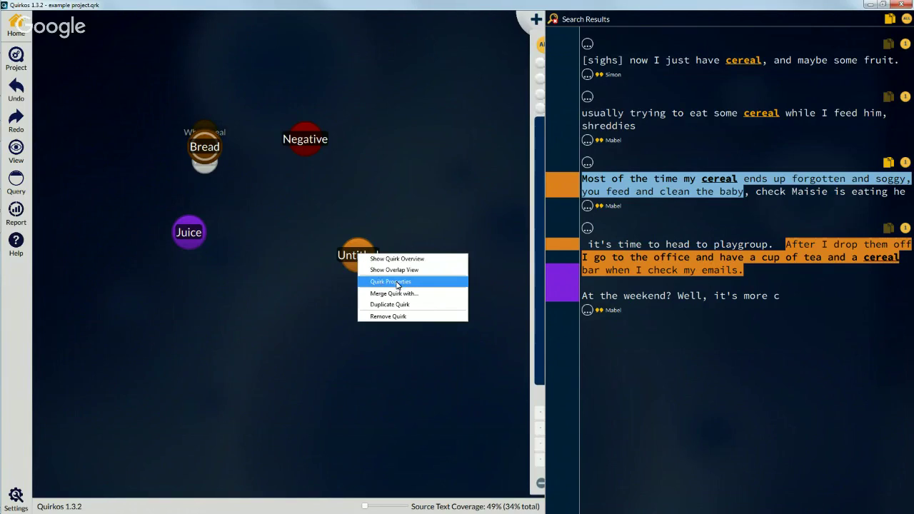
left_click(436, 282)
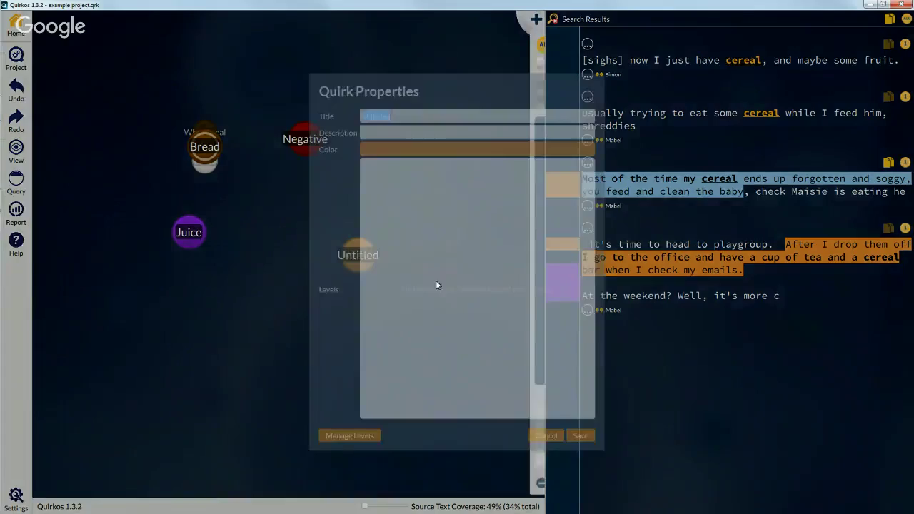
type("Cereal")
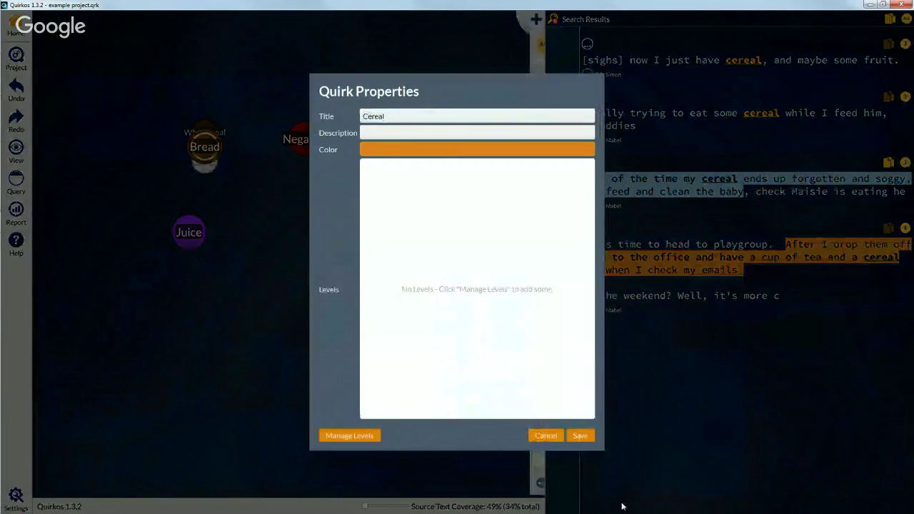
left_click(579, 435)
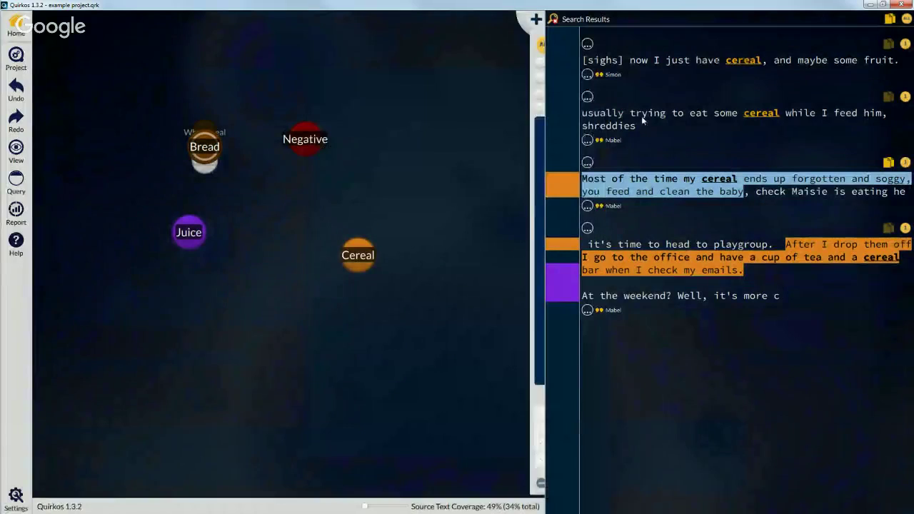
Step: Code the 'I'm usually trying to eat some cereal' sentence to Cereal and expand the first result
left_click(586, 141)
left_click(587, 98)
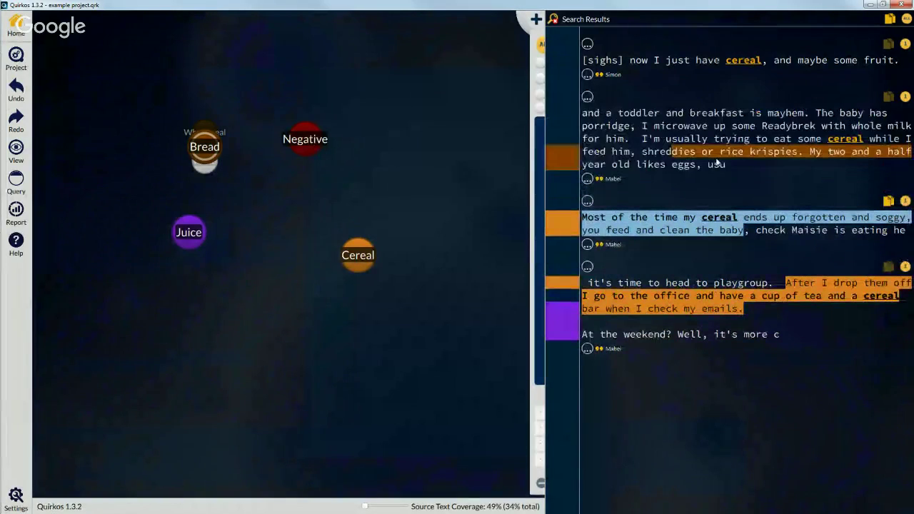
left_click_drag(643, 140, 353, 260)
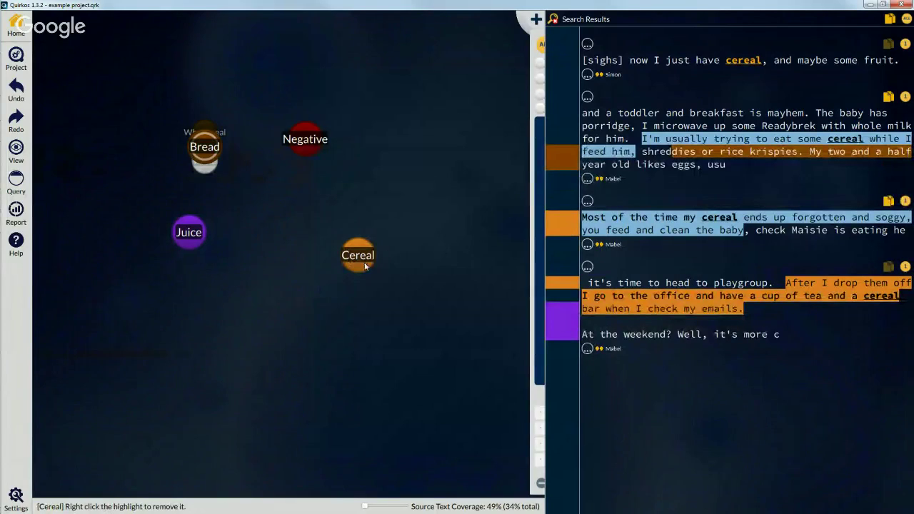
left_click_drag(357, 254, 361, 219)
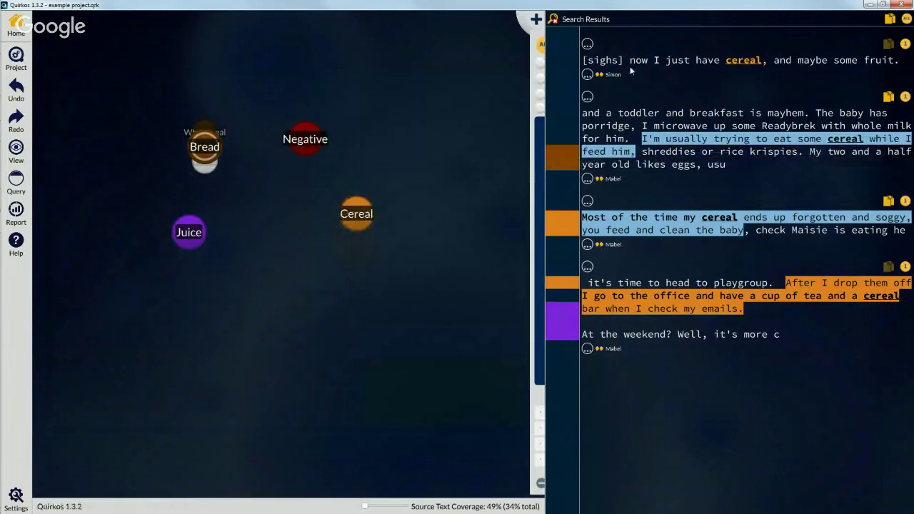
left_click(587, 75)
left_click(587, 44)
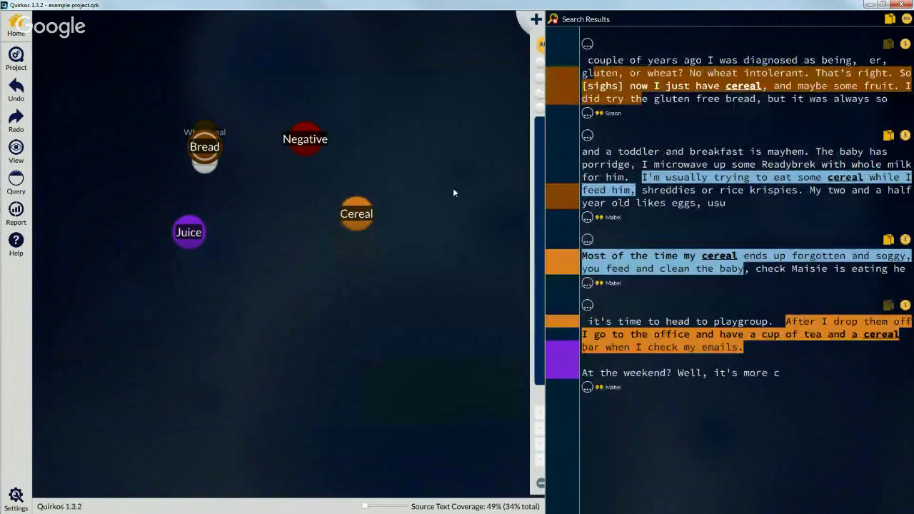
Step: Replace the search term cereal with 'real' and run the search
left_click(541, 46)
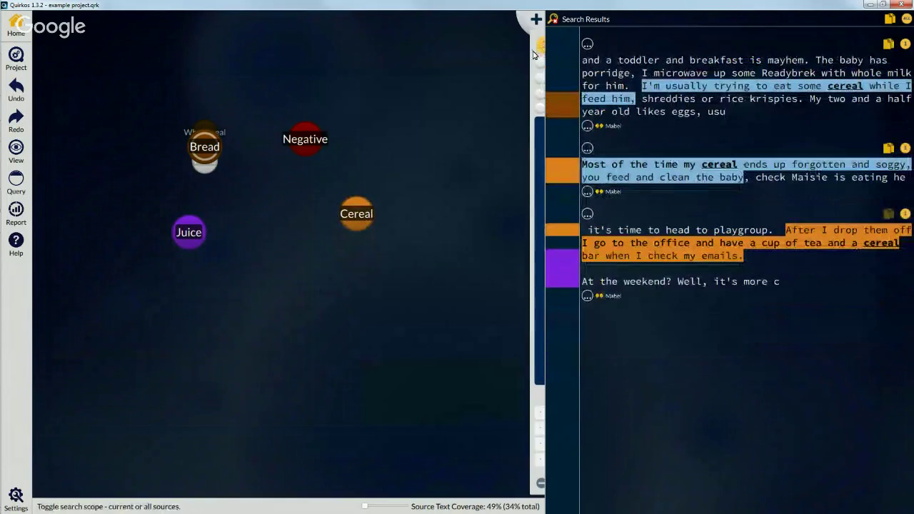
left_click(540, 65)
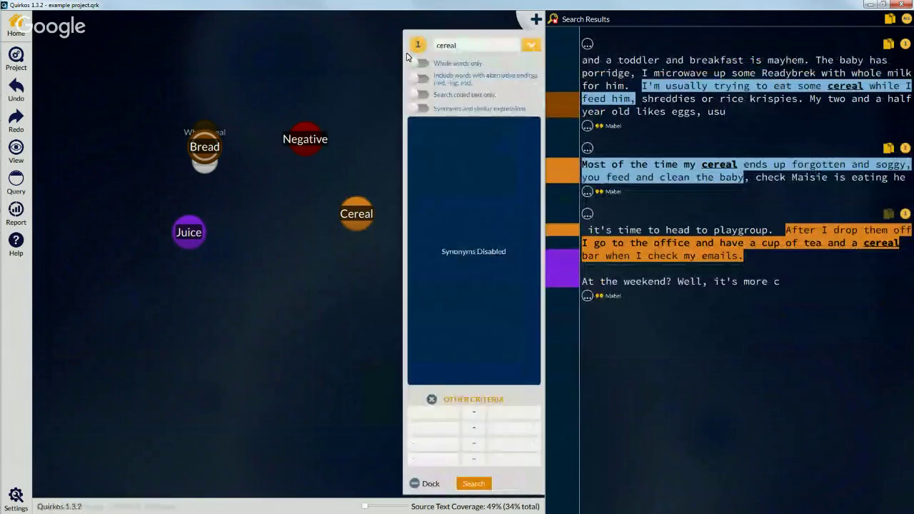
left_click(418, 45)
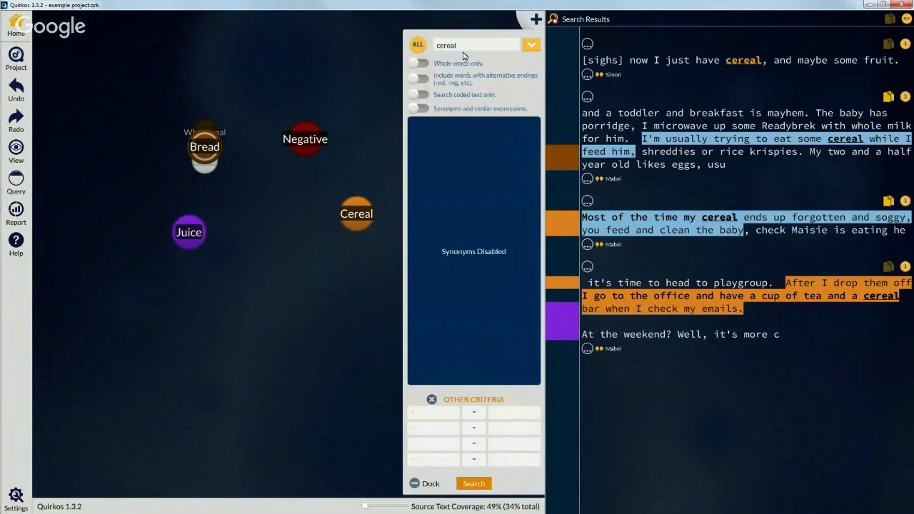
left_click_drag(462, 46, 424, 45)
type("real")
key("Return")
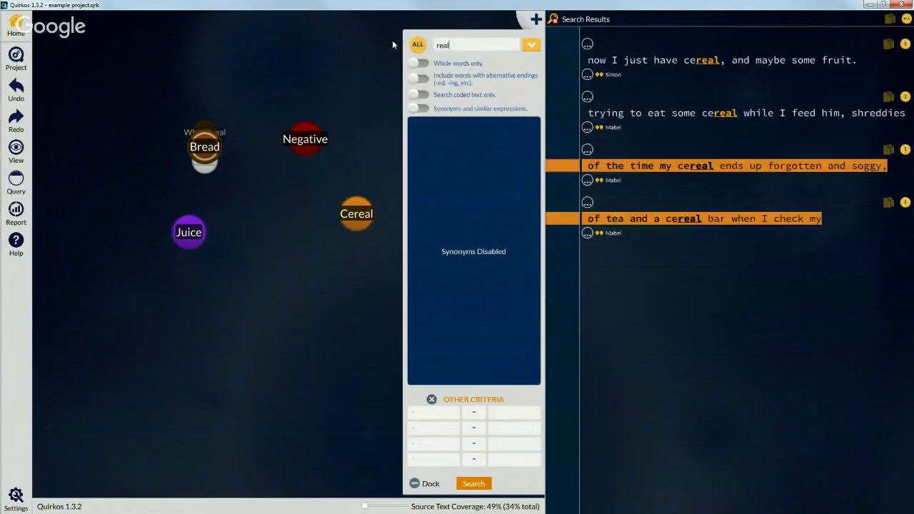
Step: Run the search on coded text only, then enable synonyms and similar expressions
double_click(693, 64)
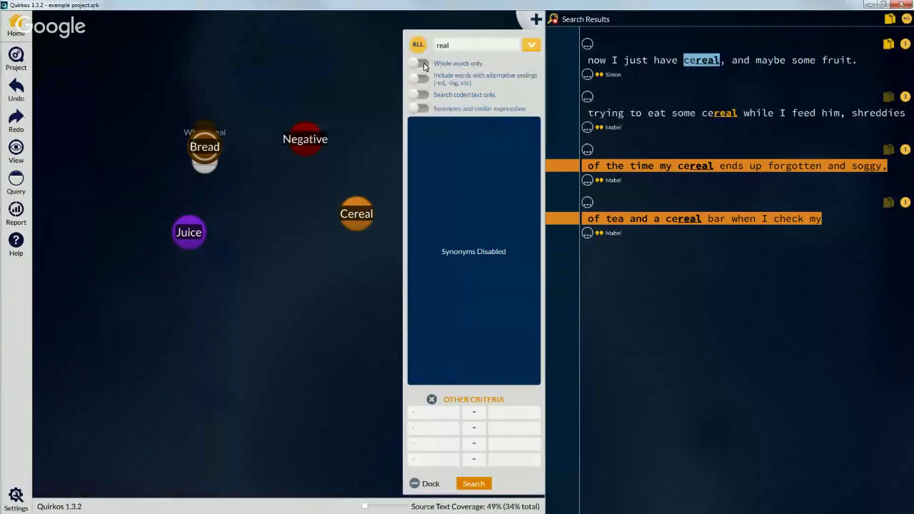
left_click(421, 65)
left_click(423, 63)
left_click(420, 94)
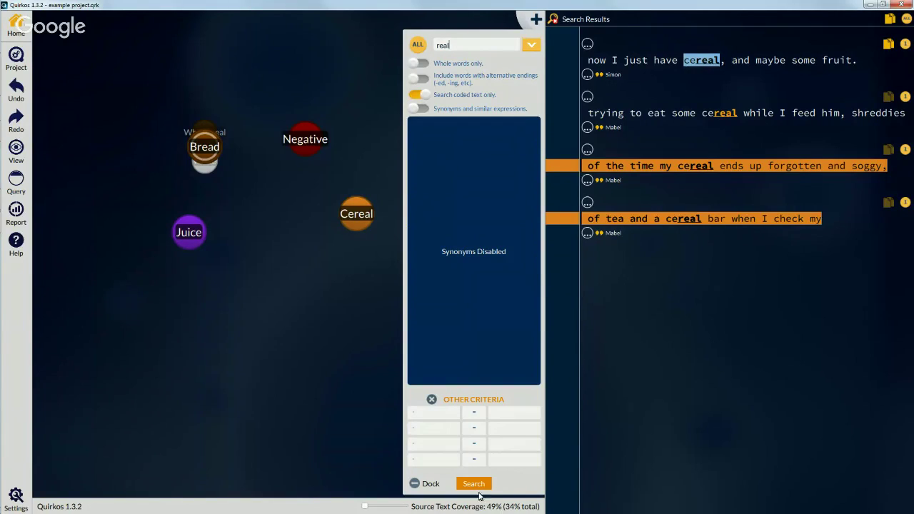
left_click(475, 486)
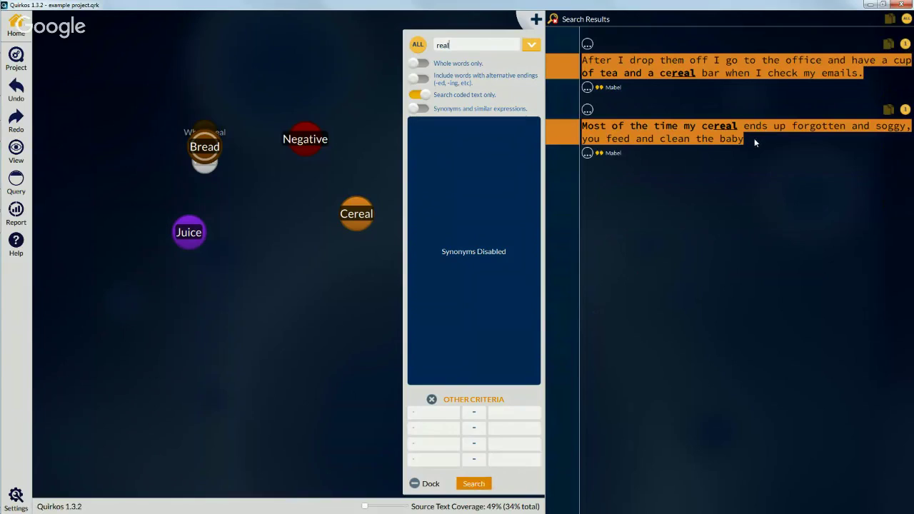
left_click(421, 95)
left_click(419, 108)
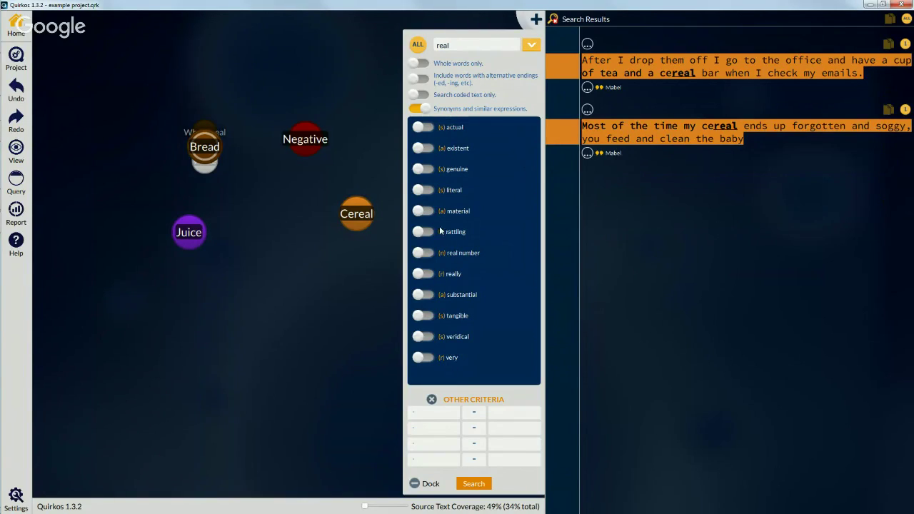
Step: Switch on the synonyms actual, existent, genuine and substantial, then open the Other Criteria property dropdown
left_click(430, 128)
left_click(428, 148)
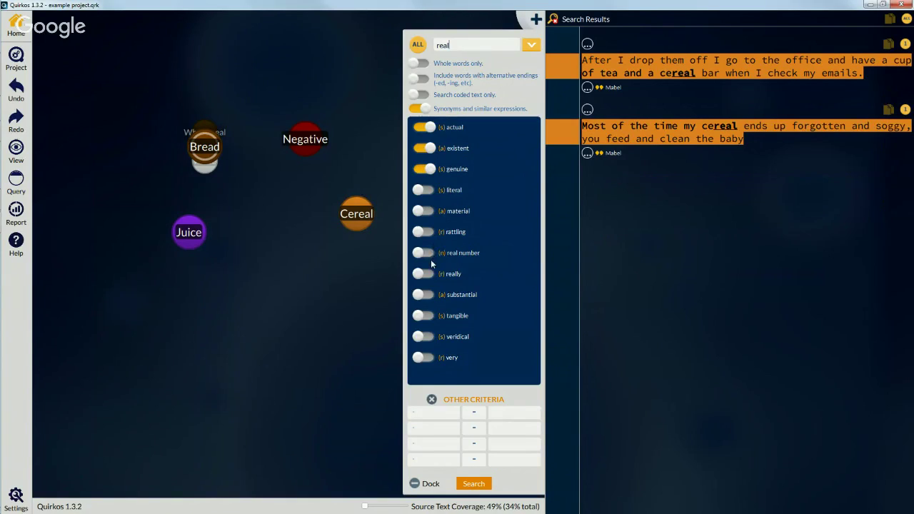
left_click(429, 294)
left_click(447, 413)
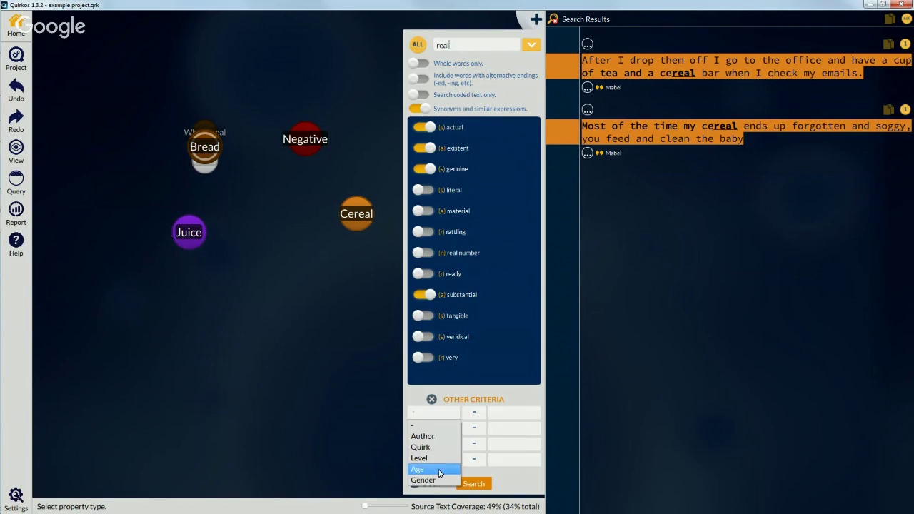
Step: Filter the 'real' search by Gender, first for female, then for Male speakers
left_click(439, 480)
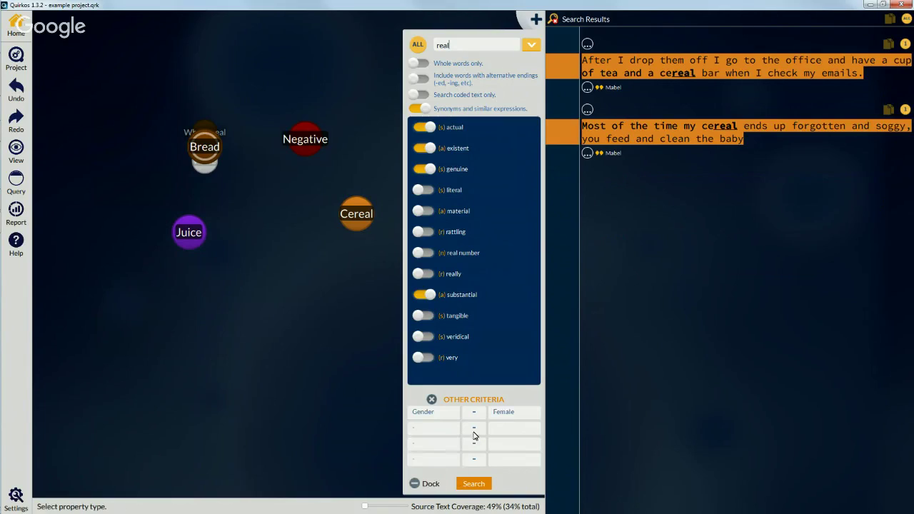
left_click(475, 484)
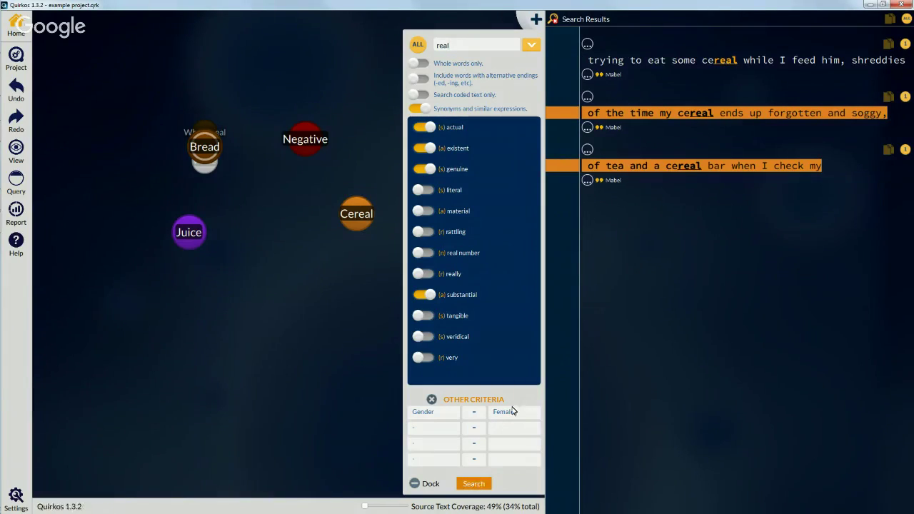
left_click(508, 414)
left_click(500, 437)
left_click(473, 483)
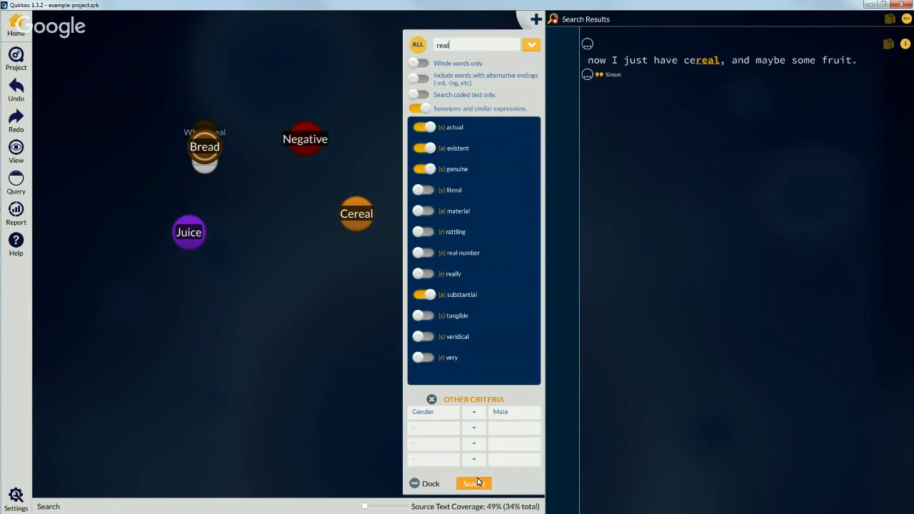
Step: Try Author and Quirk as filter properties, then close the search panel
left_click(455, 417)
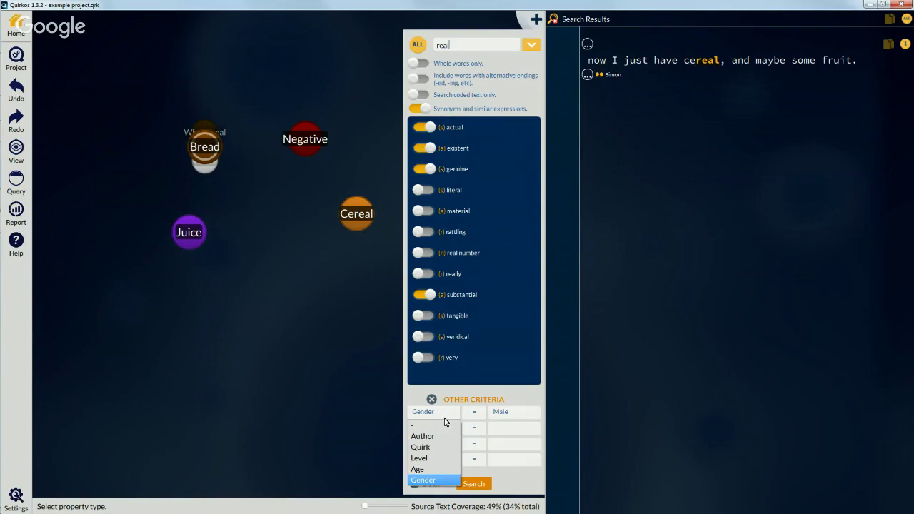
left_click(428, 436)
left_click(431, 418)
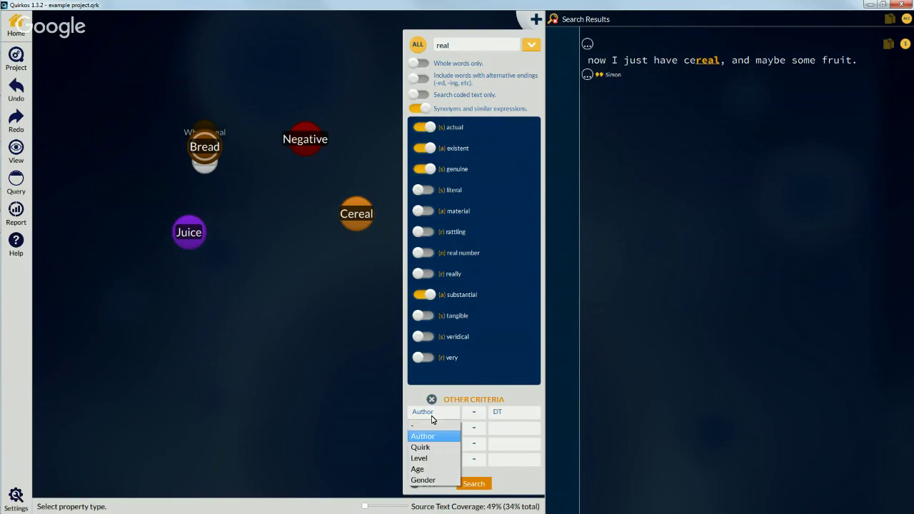
left_click(432, 446)
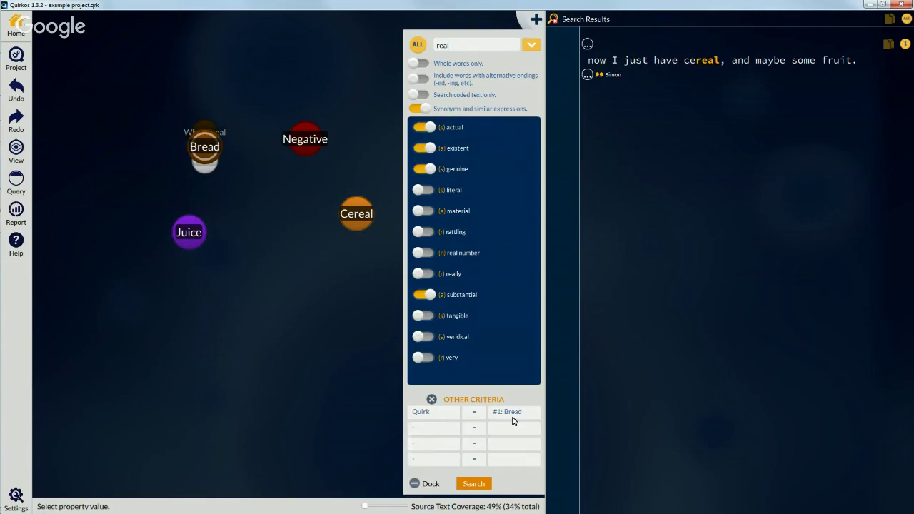
left_click(435, 427)
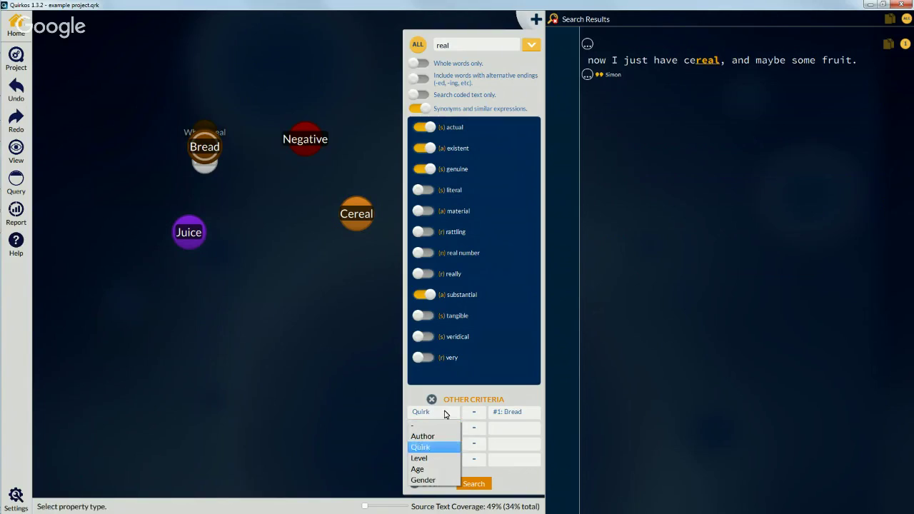
left_click(521, 397)
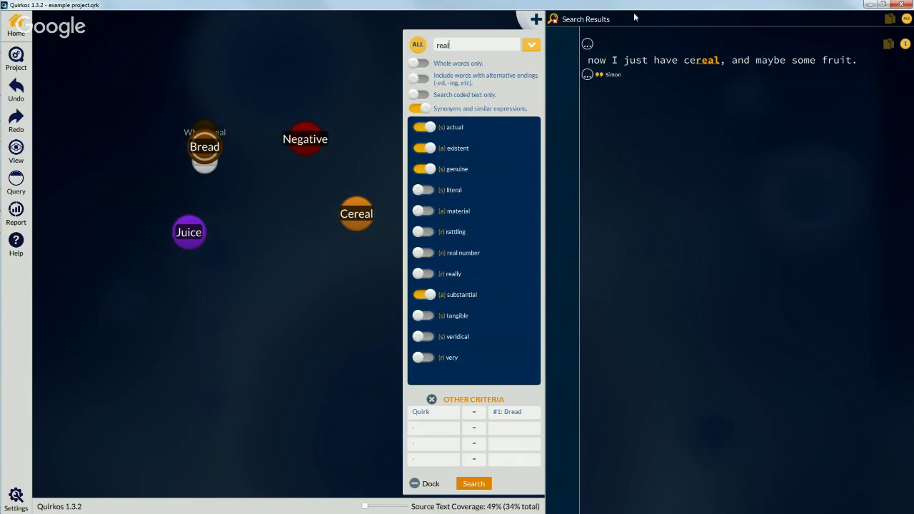
left_click(553, 20)
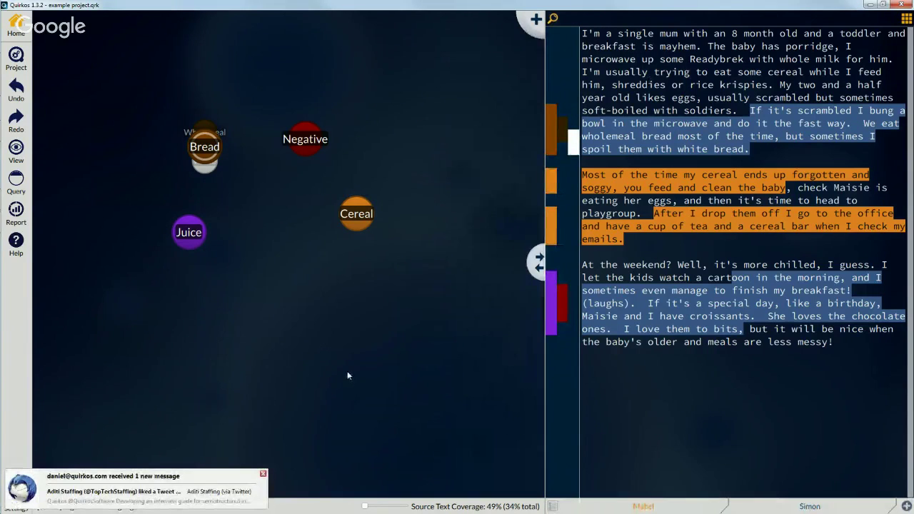
Step: Dismiss the mail notification, drag the Juice bubble down-right, and open the Project menu
left_click(264, 474)
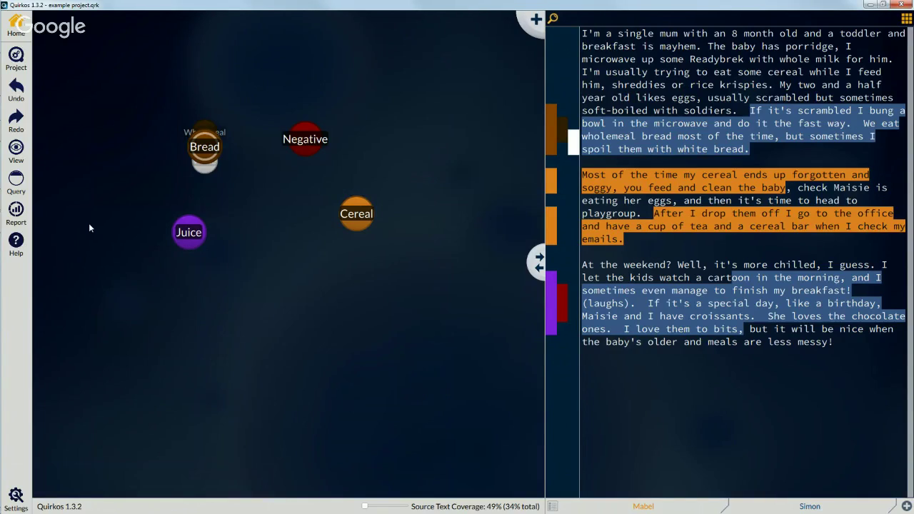
left_click_drag(195, 239, 252, 272)
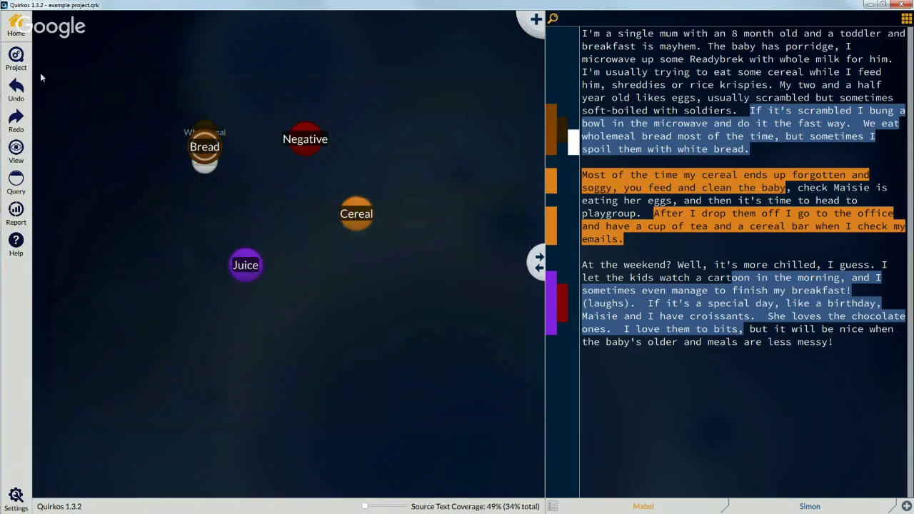
left_click(16, 60)
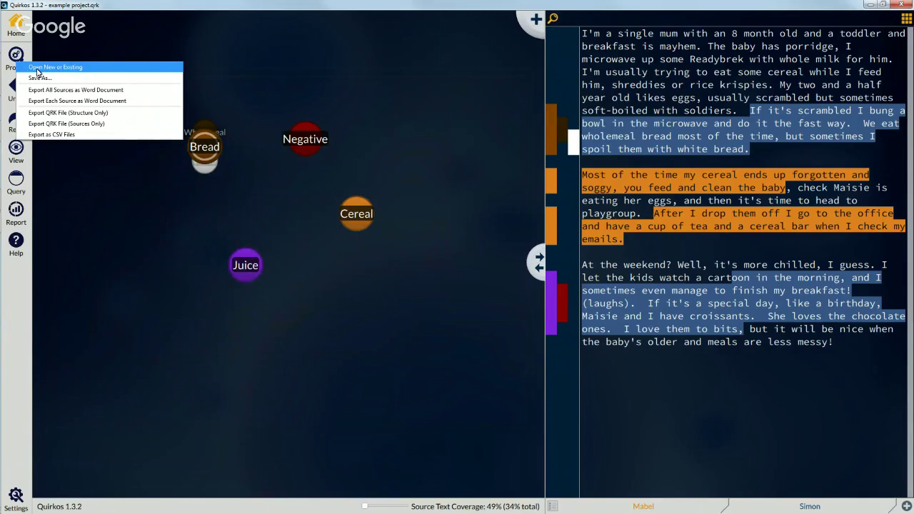
Step: Open 'coded example - breakfast.qrk' from Recent Files
left_click(38, 69)
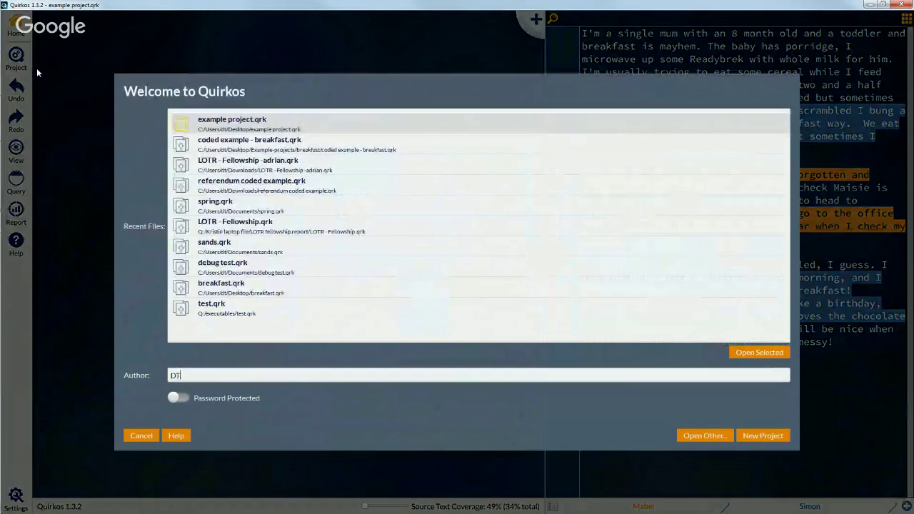
left_click(279, 148)
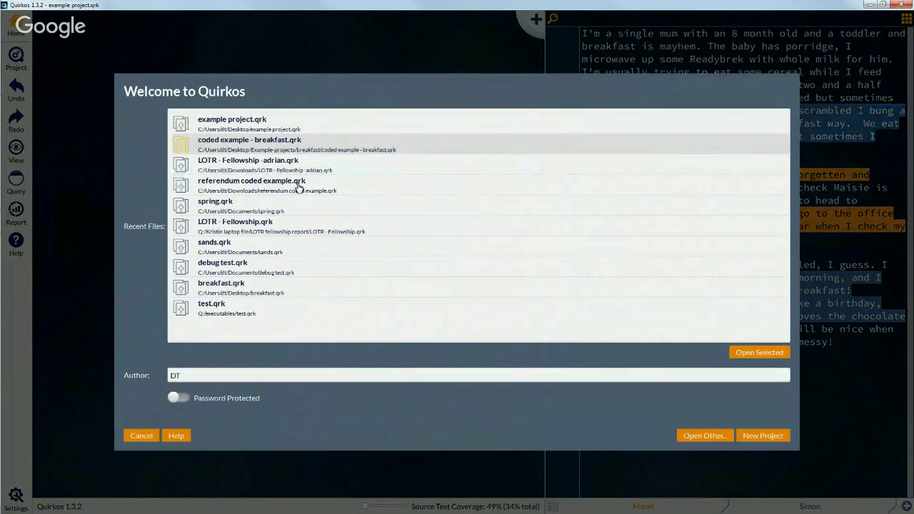
double_click(286, 145)
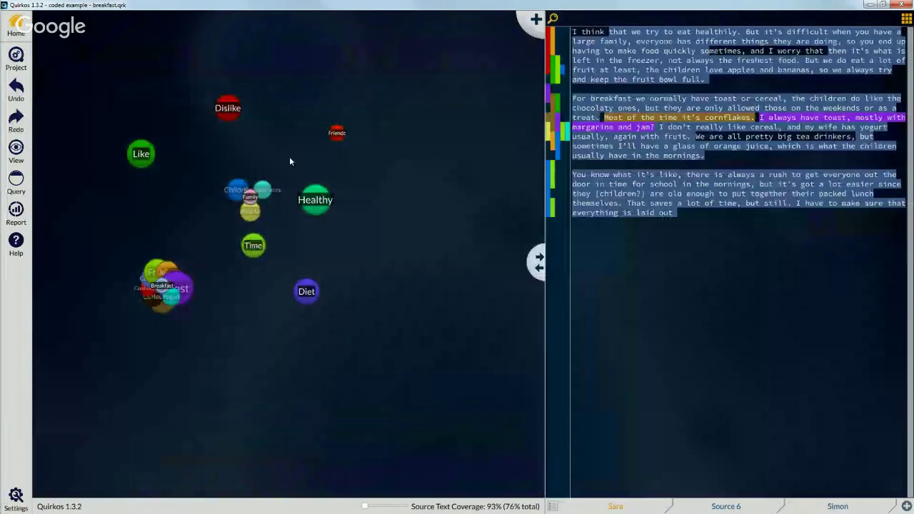
Step: Increase the Source Font Size in General Project Preferences and save
left_click(16, 496)
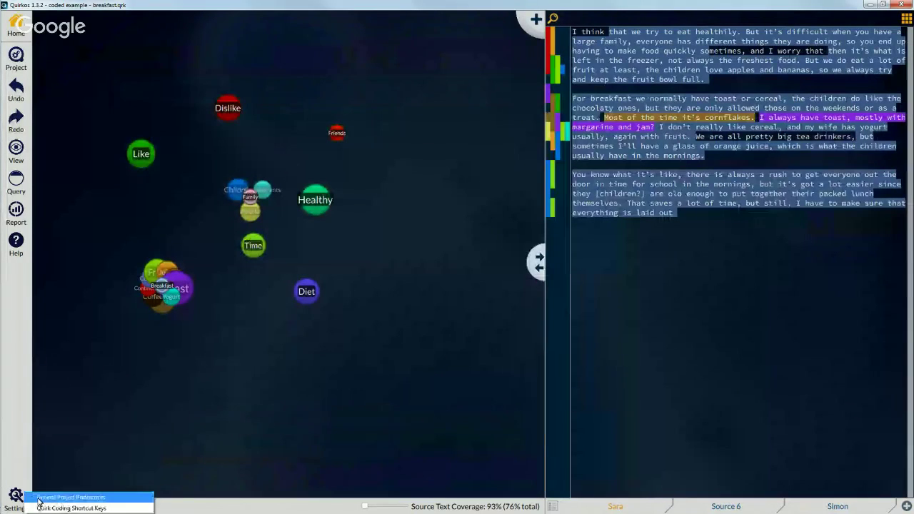
left_click(44, 497)
left_click_drag(540, 275, 555, 274)
left_click(573, 311)
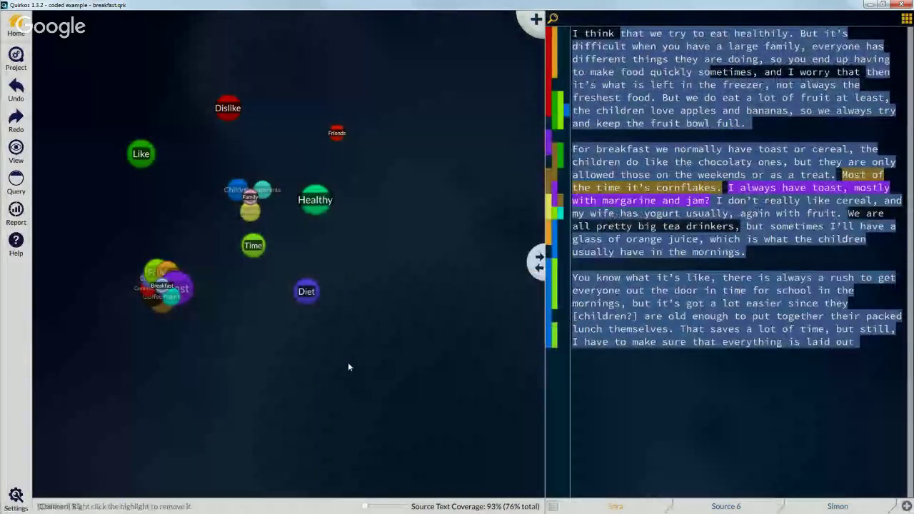
Step: Zoom the canvas and close the email client window
left_click_drag(366, 506, 384, 497)
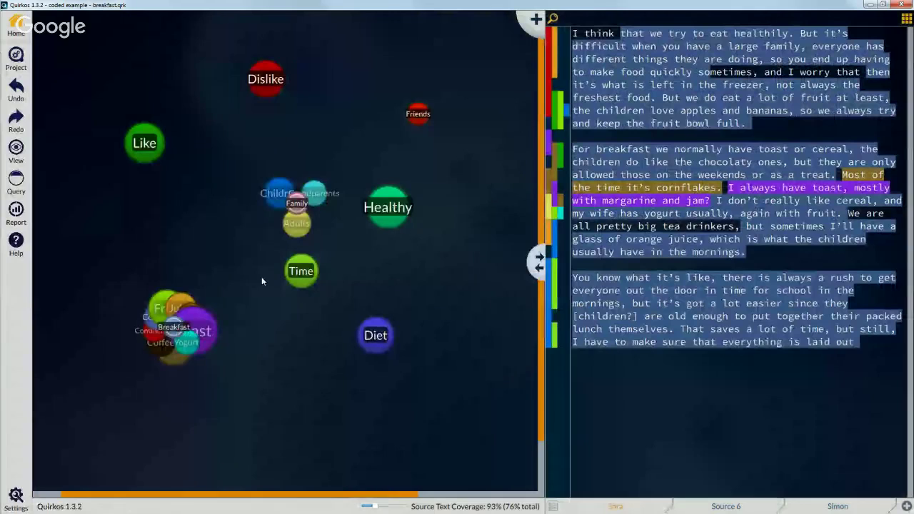
left_click_drag(176, 328, 176, 292)
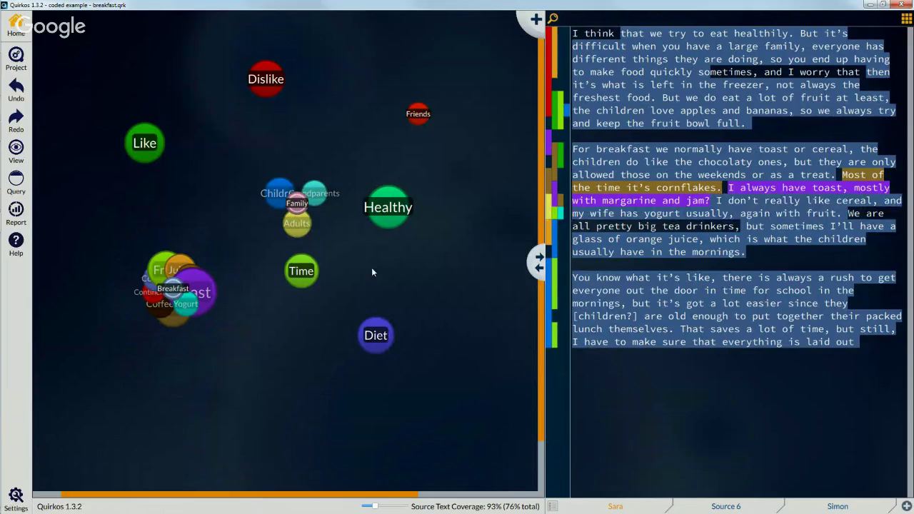
right_click(14, 132)
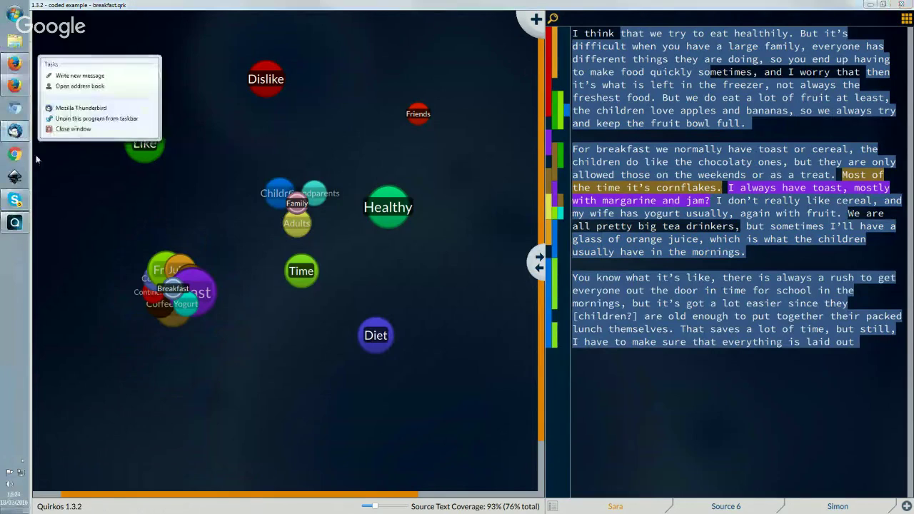
left_click(71, 129)
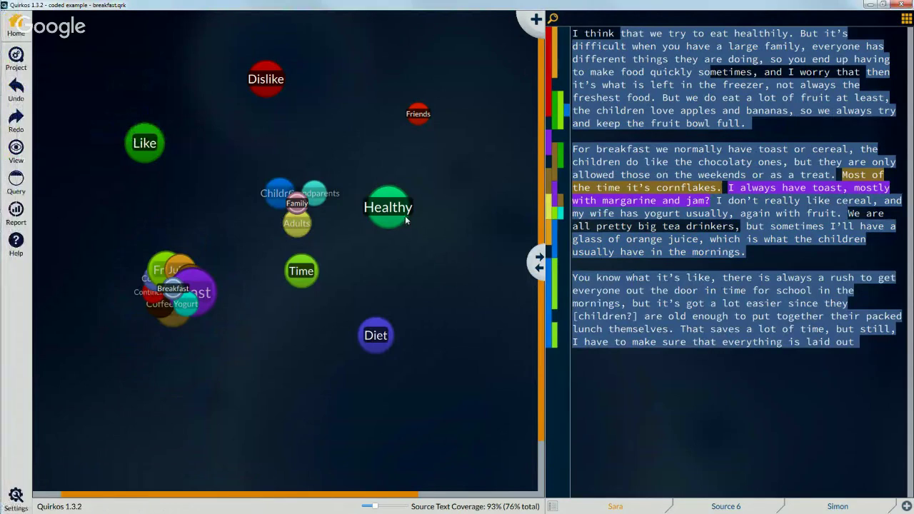
Step: Move the Healthy and Family bubbles up-right, expand Breakfast, and show all sources
left_click_drag(383, 209, 433, 194)
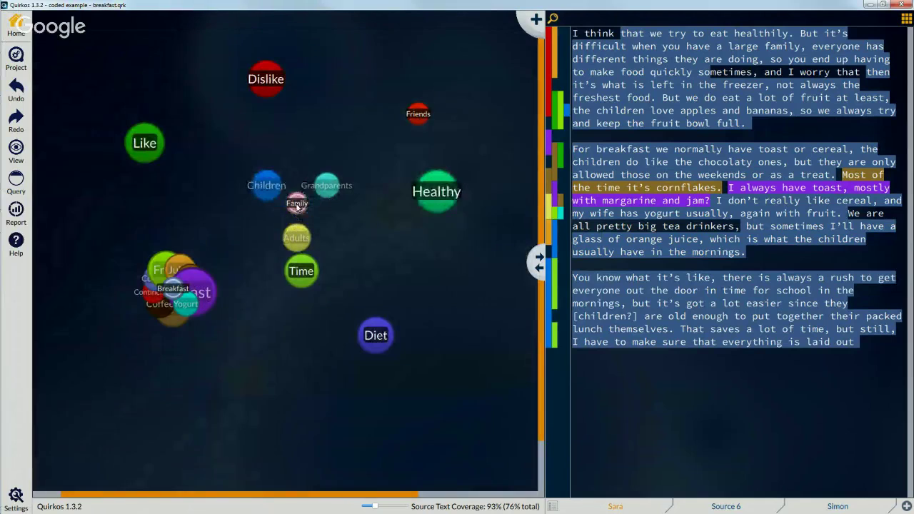
left_click_drag(296, 207, 321, 161)
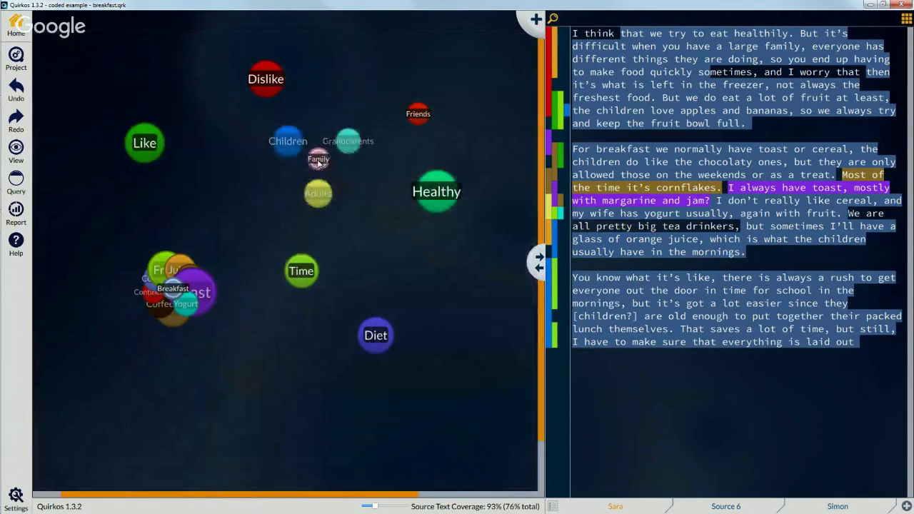
left_click(173, 288)
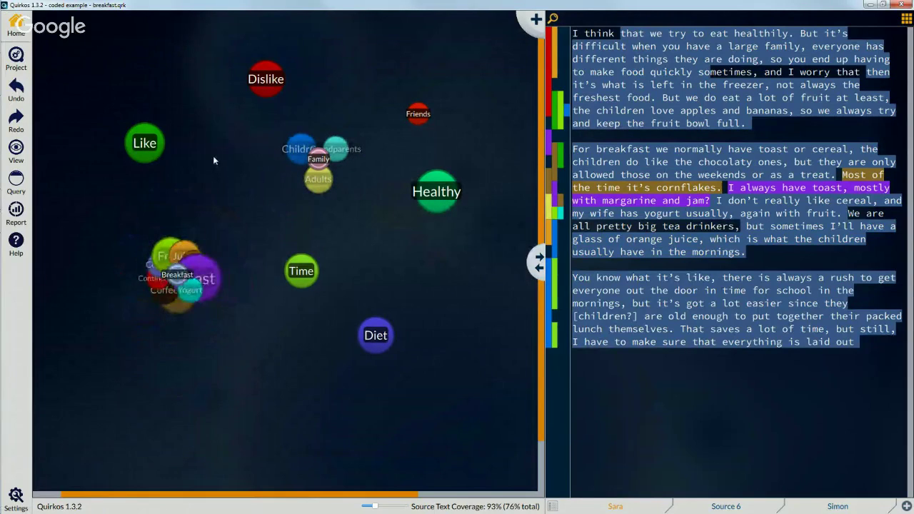
left_click(554, 507)
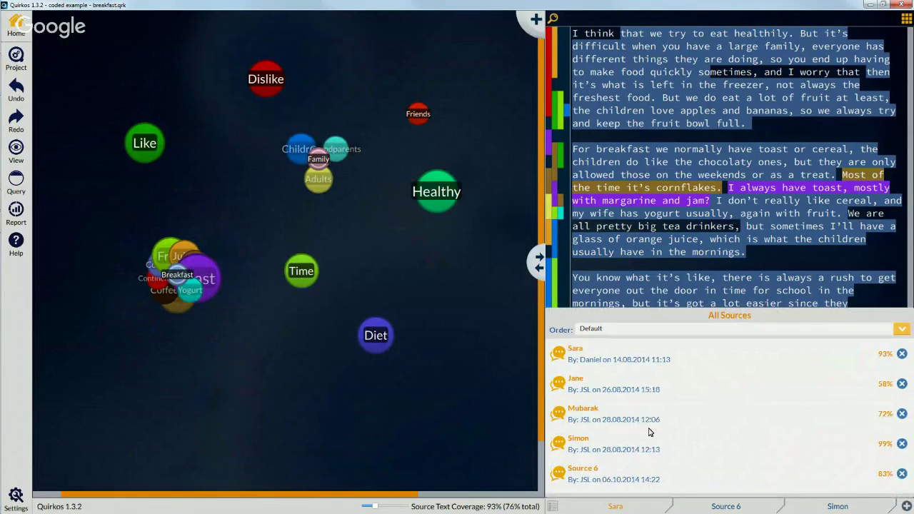
Step: View the second, third, fourth and Source 6 transcripts, then return to the first source
left_click(639, 393)
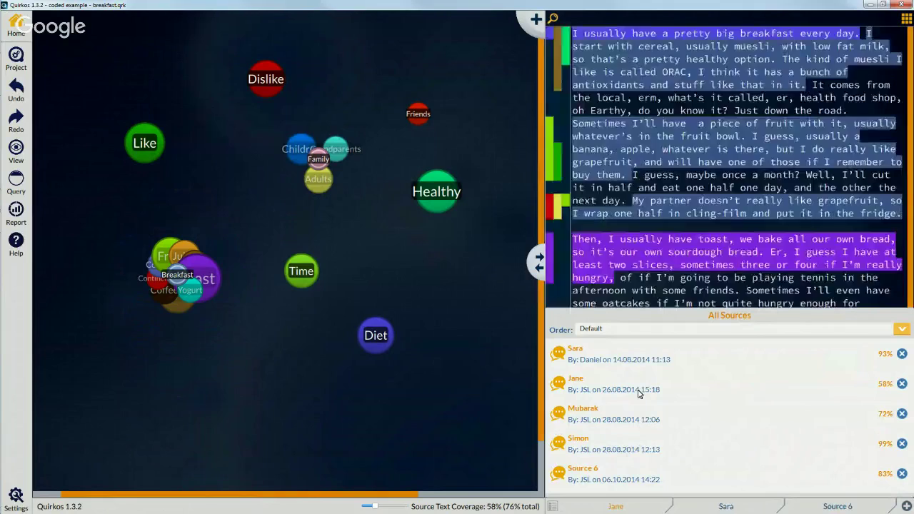
left_click(645, 416)
left_click(655, 444)
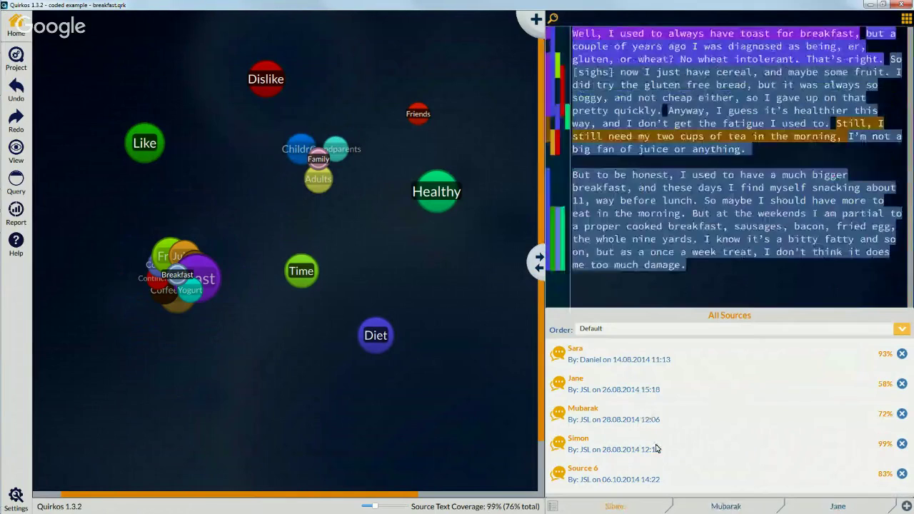
left_click(663, 479)
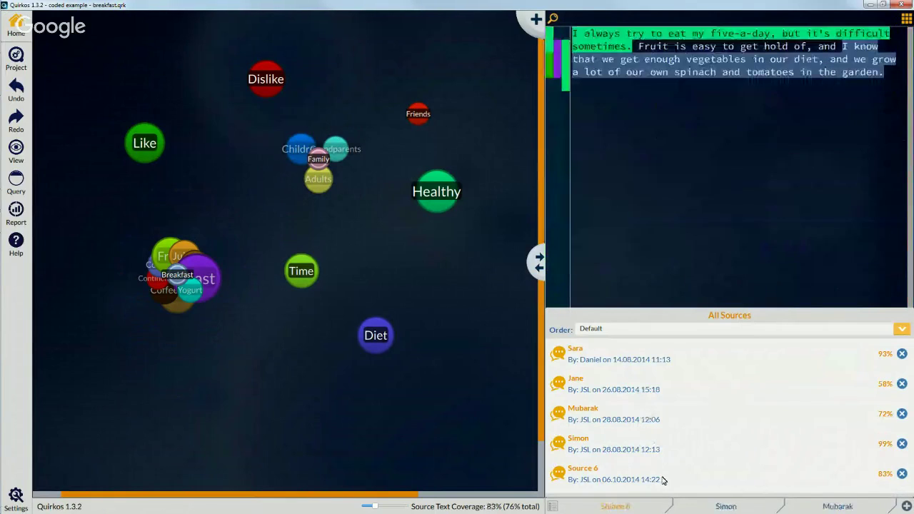
left_click(655, 386)
left_click(646, 354)
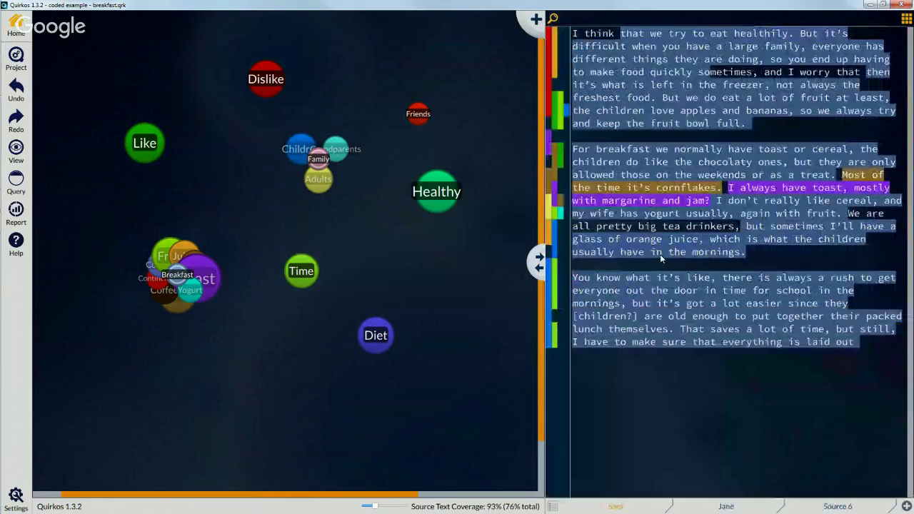
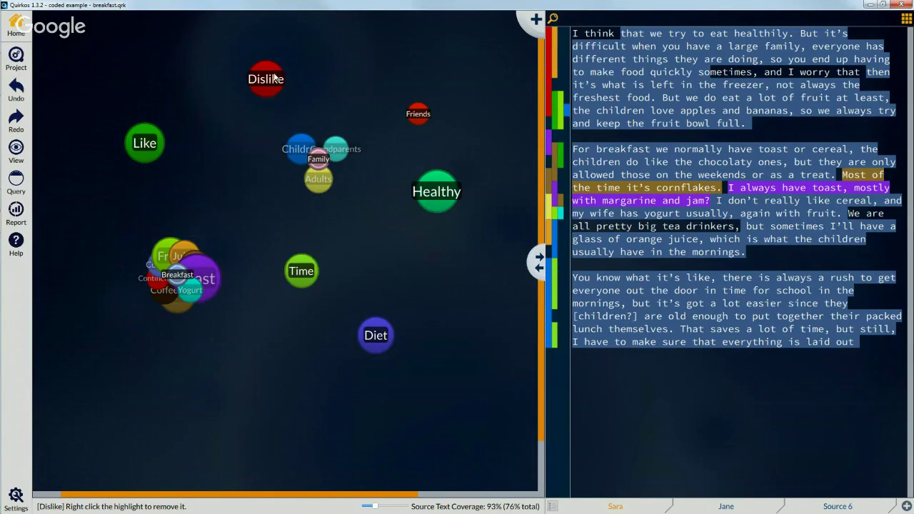
Step: Nudge the Dislike bubble, view only its quotes, then return to the full canvas
mouse_move(276, 80)
left_mouse_down()
mouse_move(253, 113)
mouse_move(276, 81)
left_mouse_up()
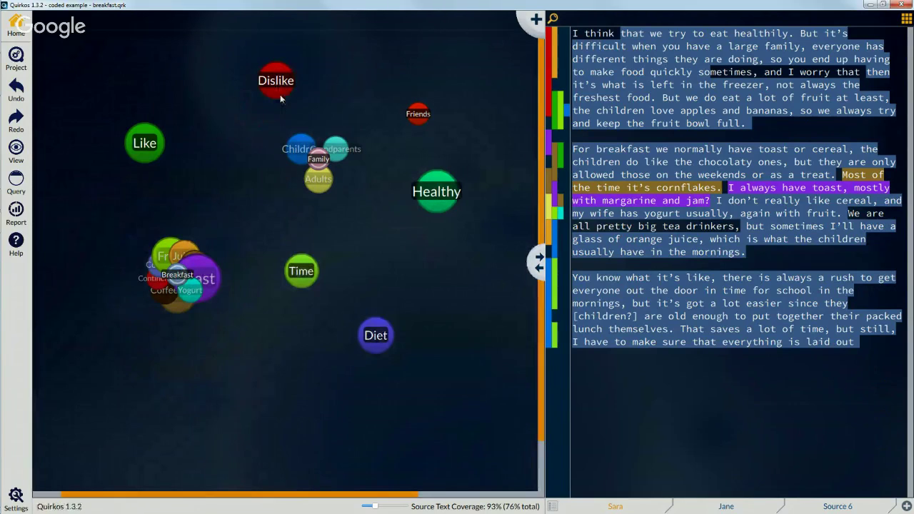
double_click(277, 83)
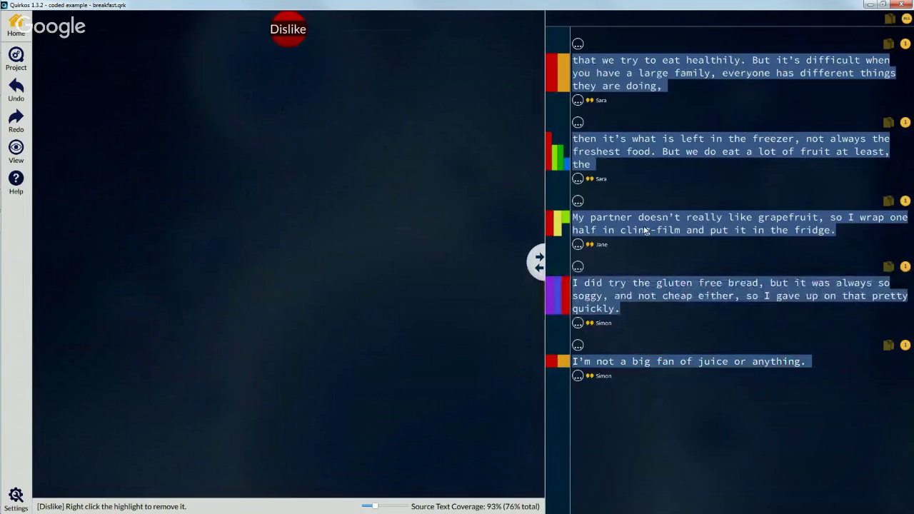
left_click(17, 29)
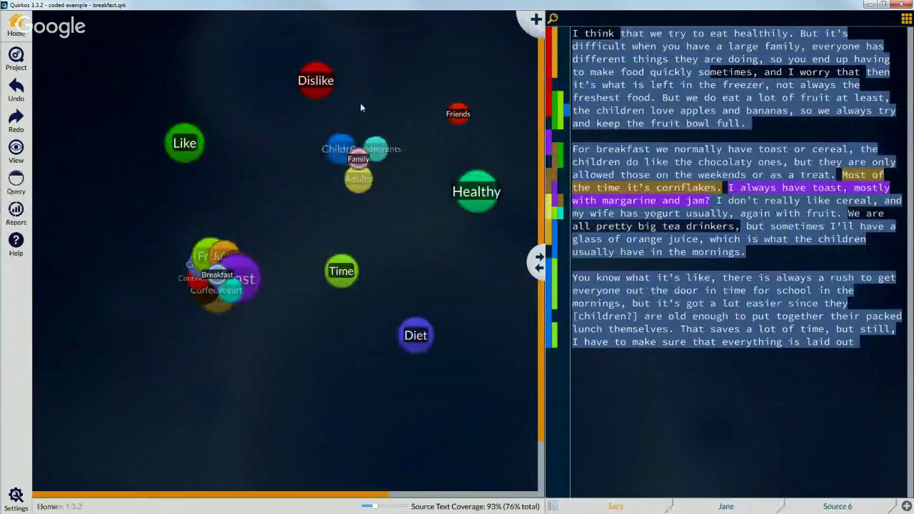
Step: Open Dislike's overlap view and list its overlaps with Juice, Fruit, Children and Grandparents
right_click(322, 80)
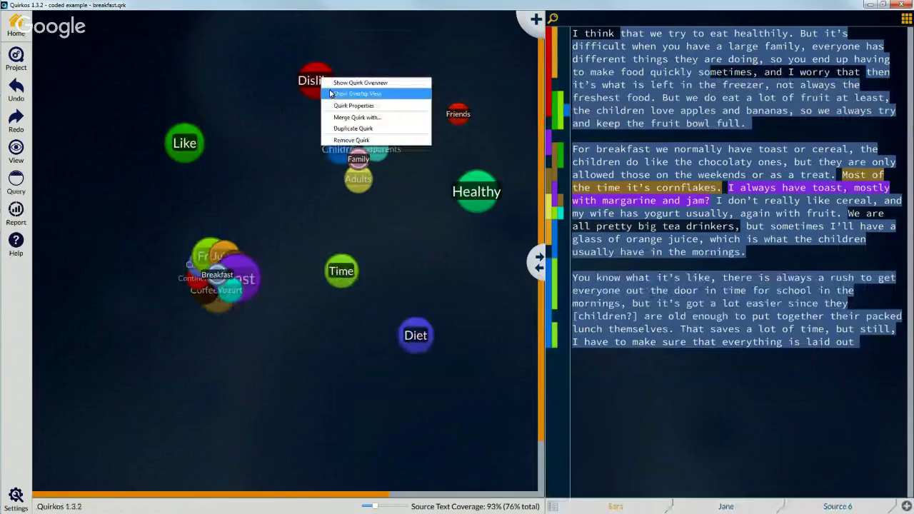
left_click(401, 93)
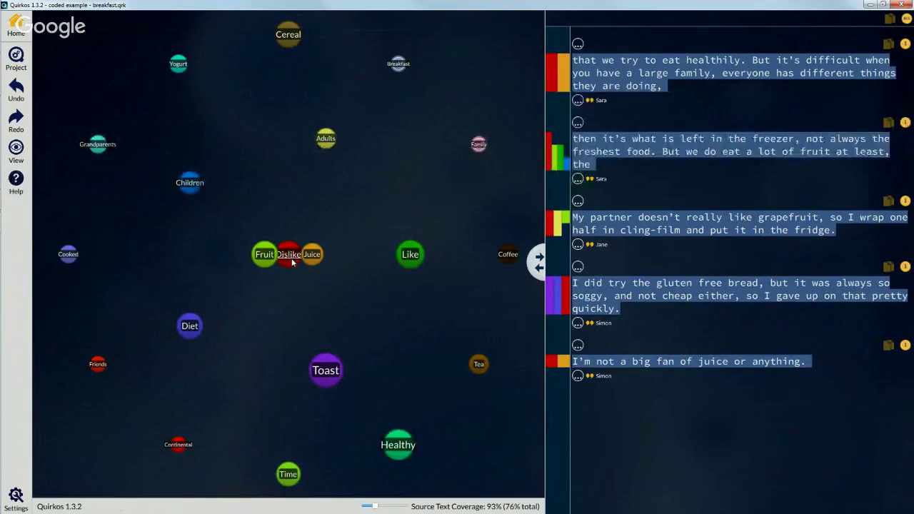
mouse_move(273, 256)
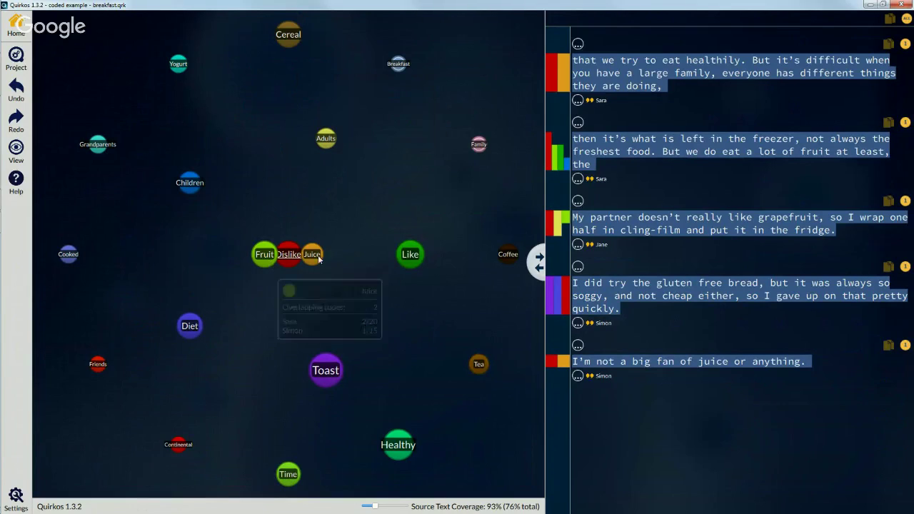
mouse_move(315, 256)
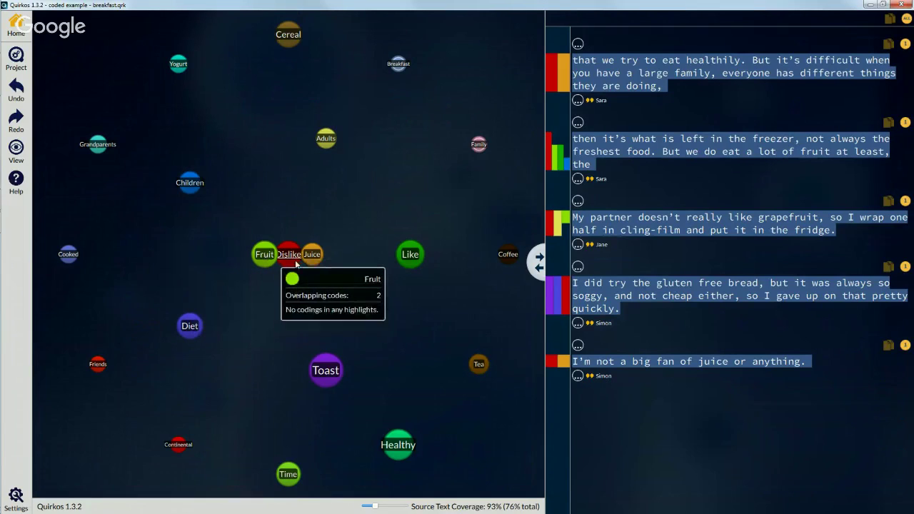
left_click(312, 254)
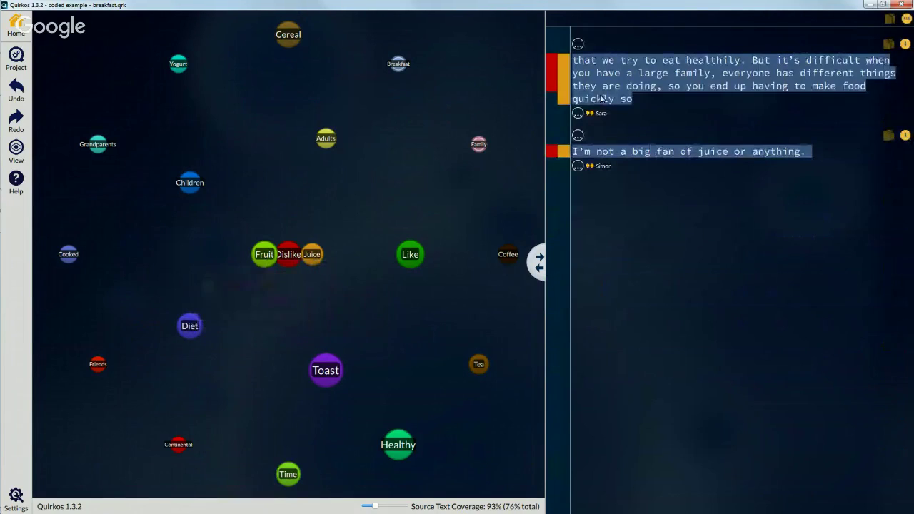
left_click(272, 255)
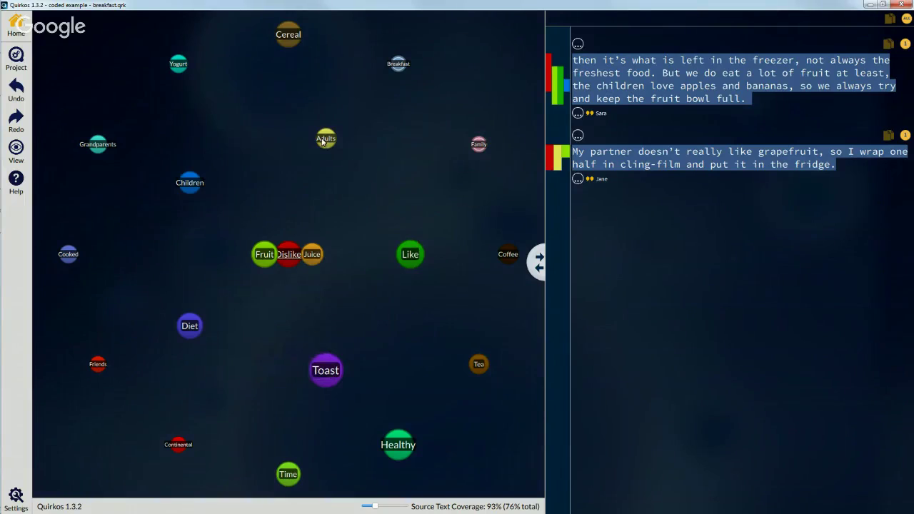
left_click(183, 185)
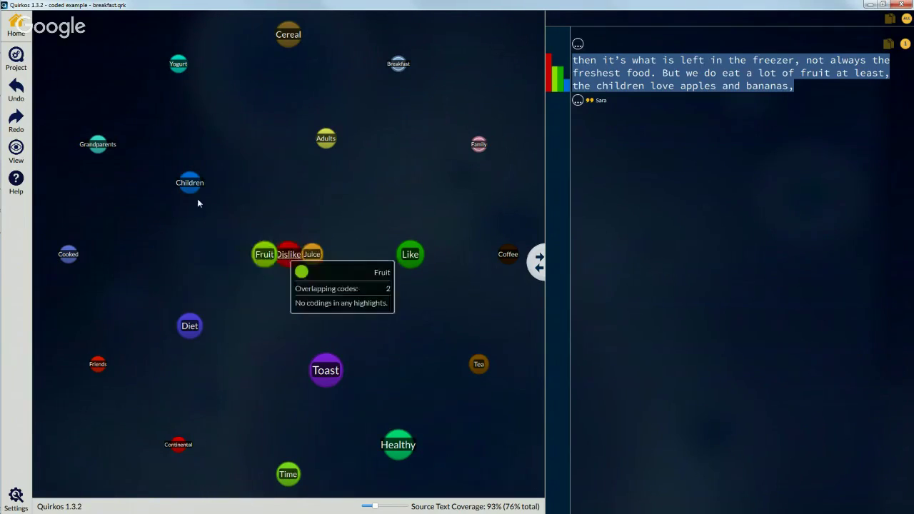
left_click(97, 144)
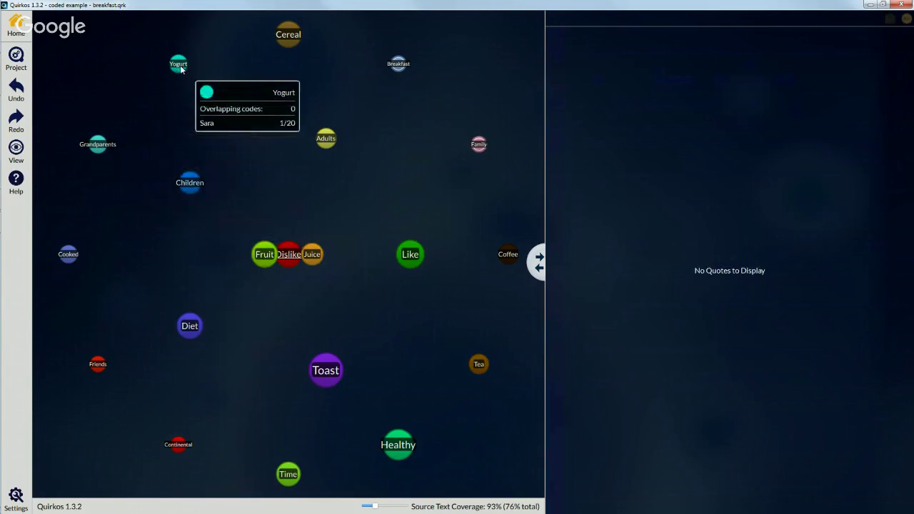
Step: From the Fruit overlap list, code the grapefruit quote as Adults
left_click(267, 254)
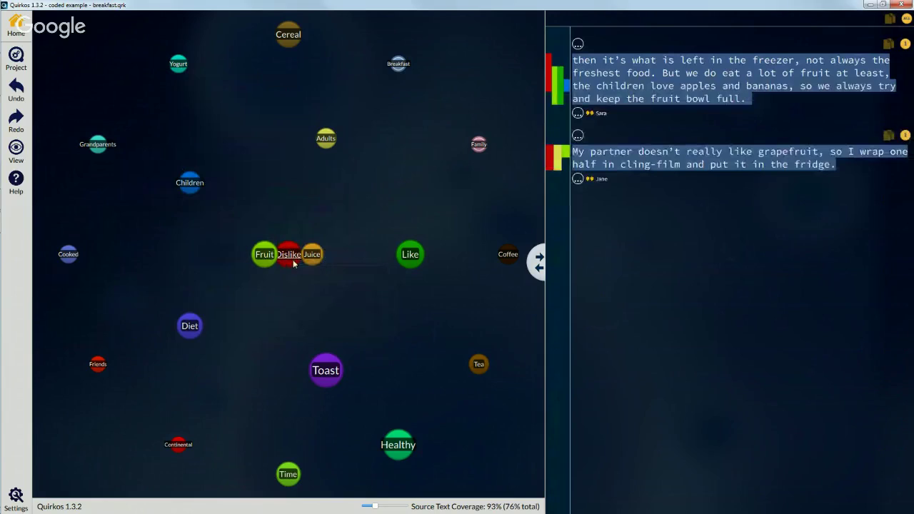
left_click_drag(834, 166, 576, 150)
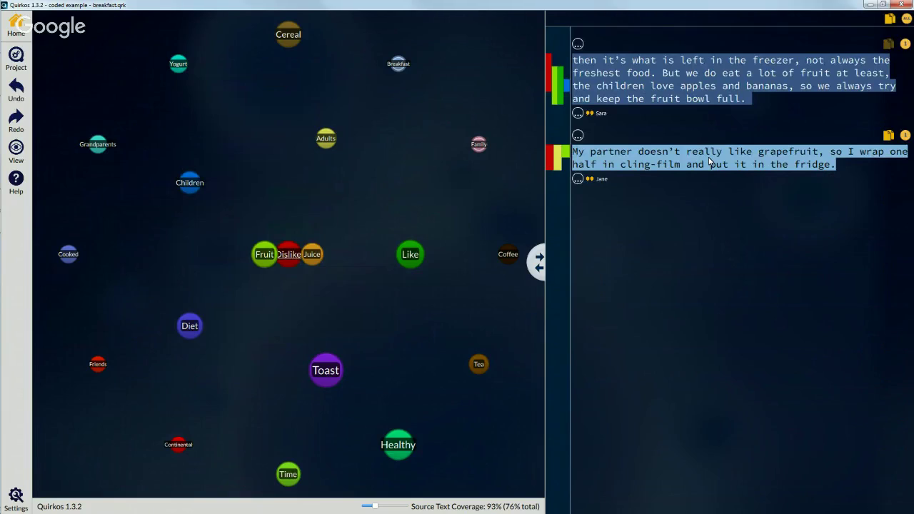
left_click_drag(709, 162, 97, 143)
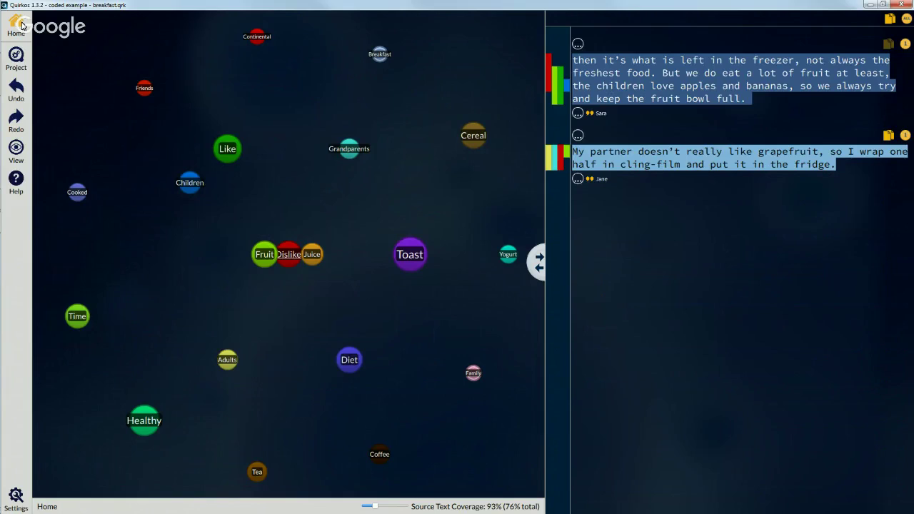
Step: Open Diet's overlap view, list its Healthy quotes, then return to the full canvas
left_click(21, 26)
right_click(413, 330)
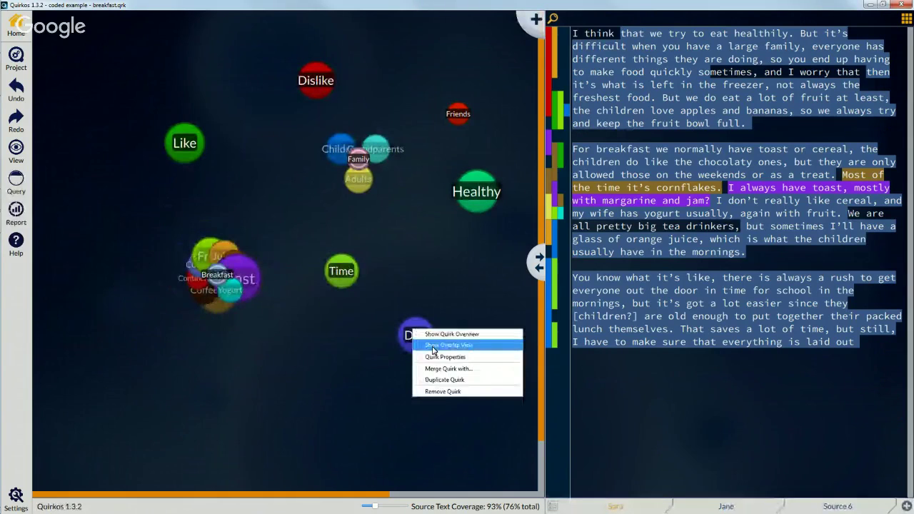
left_click(432, 346)
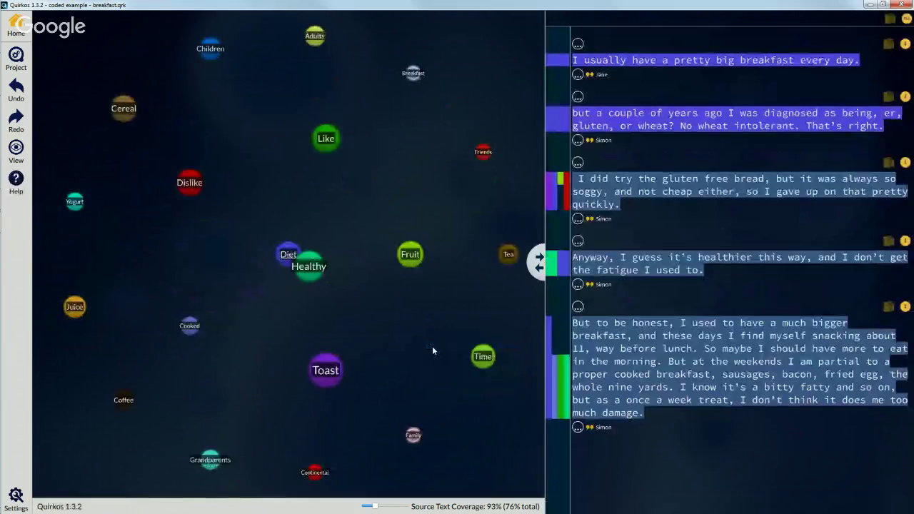
left_click(298, 277)
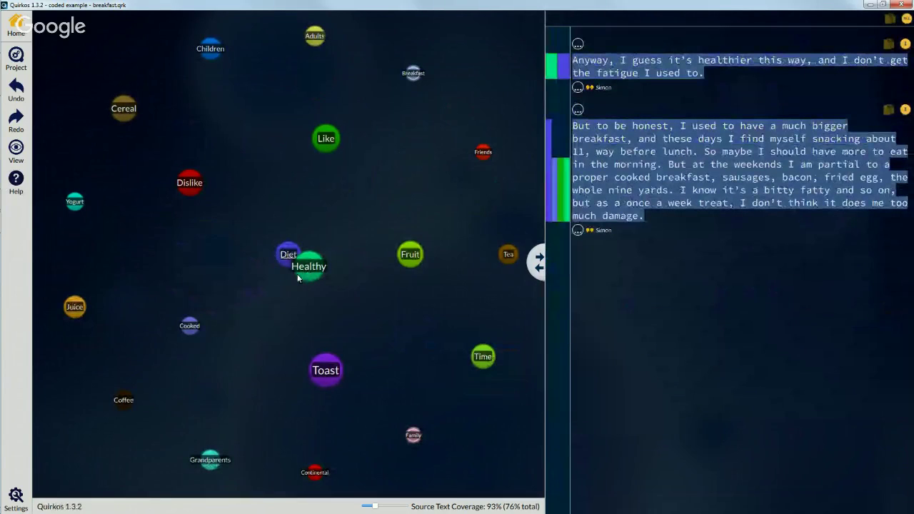
left_click(21, 28)
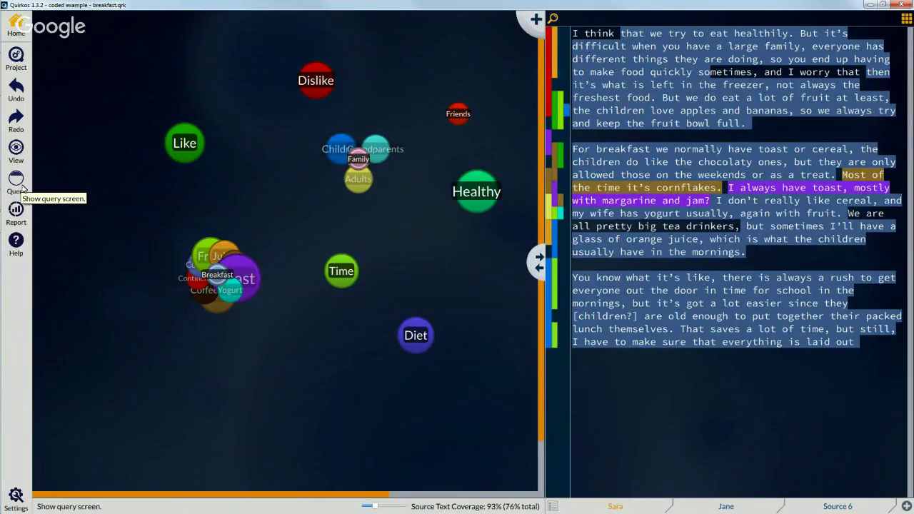
Step: Run a property query for Gender = Male, returning 21 highlights
left_click(20, 186)
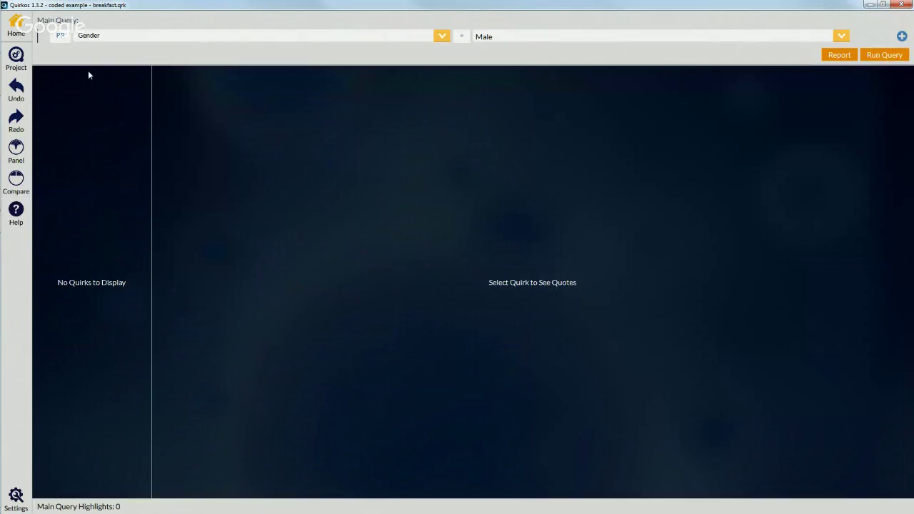
left_click(60, 37)
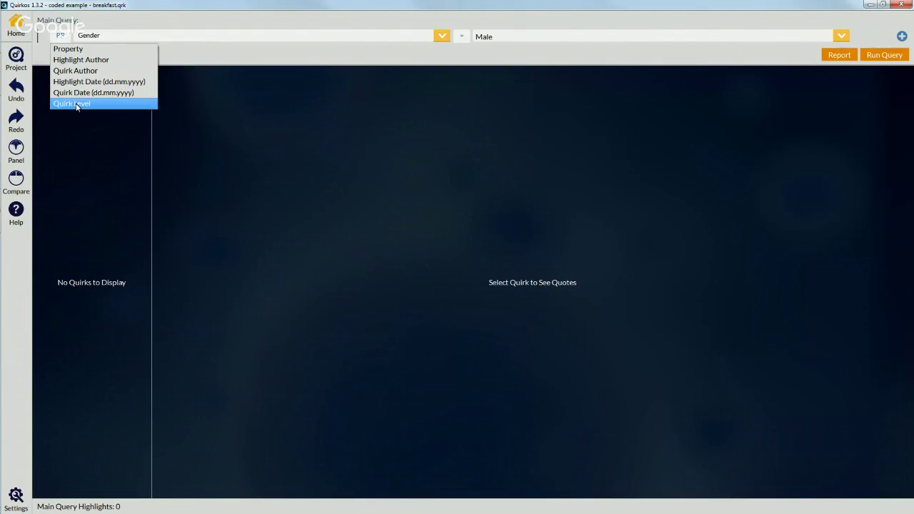
left_click(105, 22)
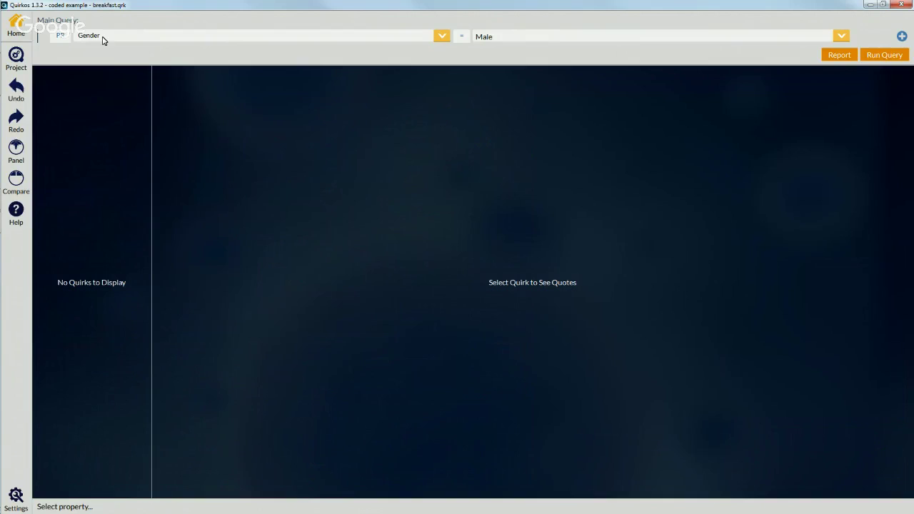
left_click(442, 35)
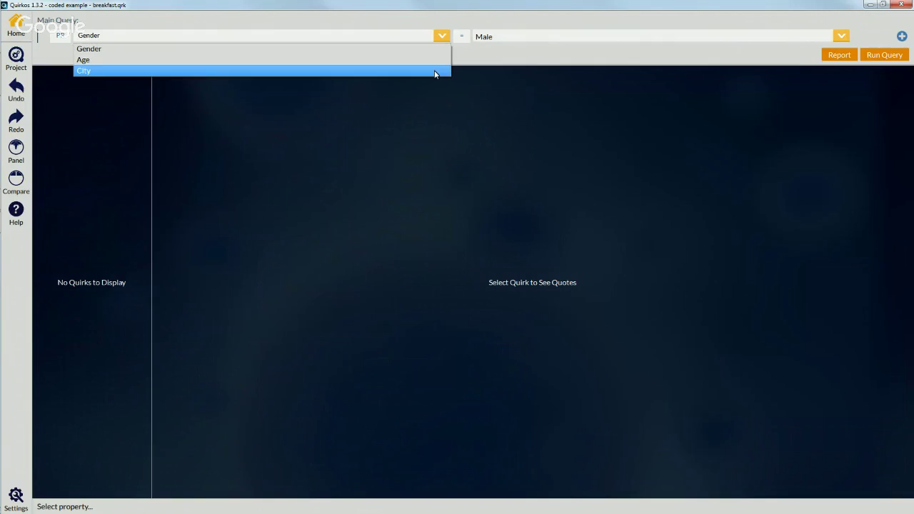
left_click(430, 50)
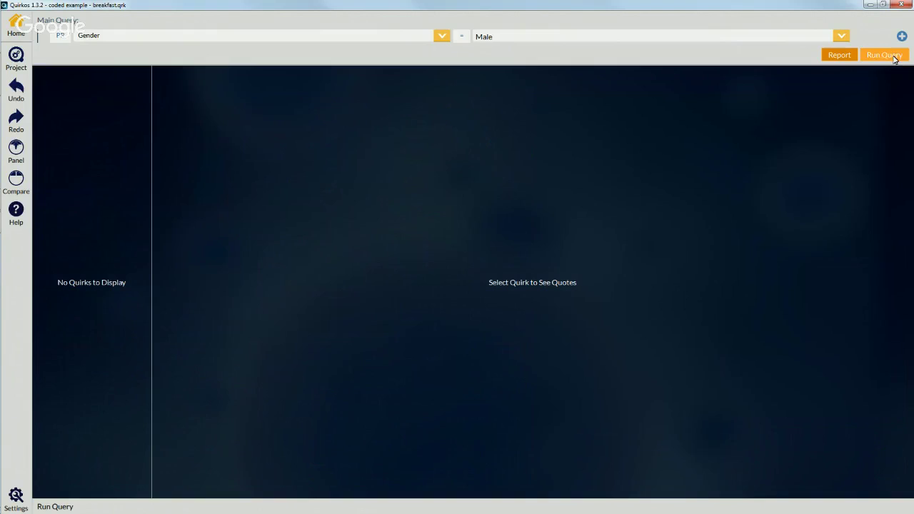
left_click(890, 58)
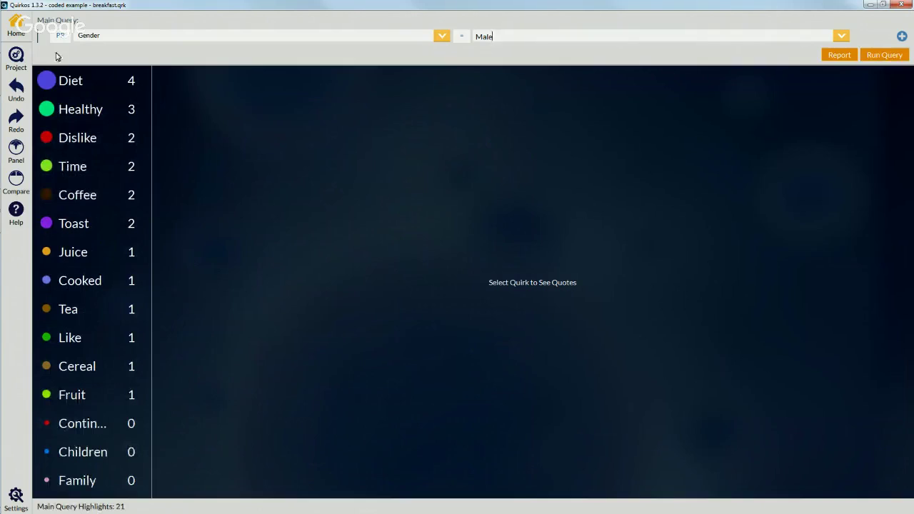
Step: Browse the male results for Diet and Healthy, ending on Diet's four quotes
left_click(71, 82)
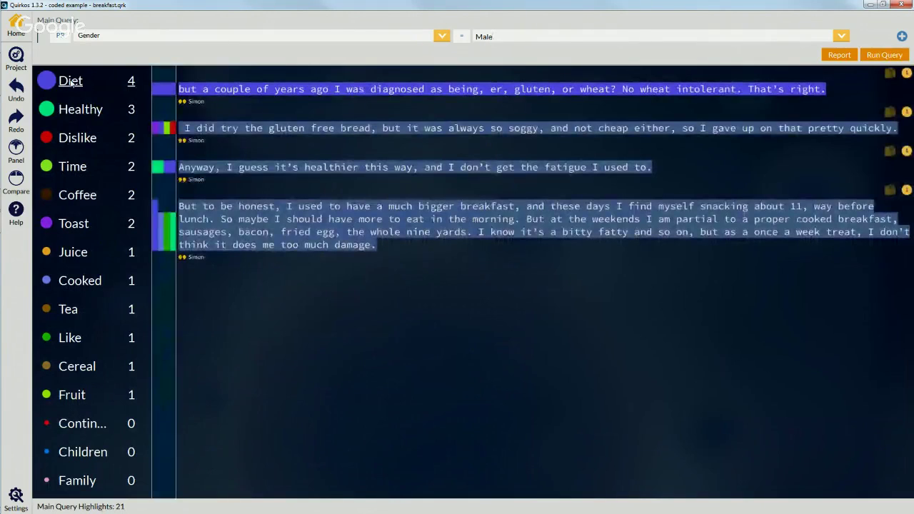
left_click(71, 112)
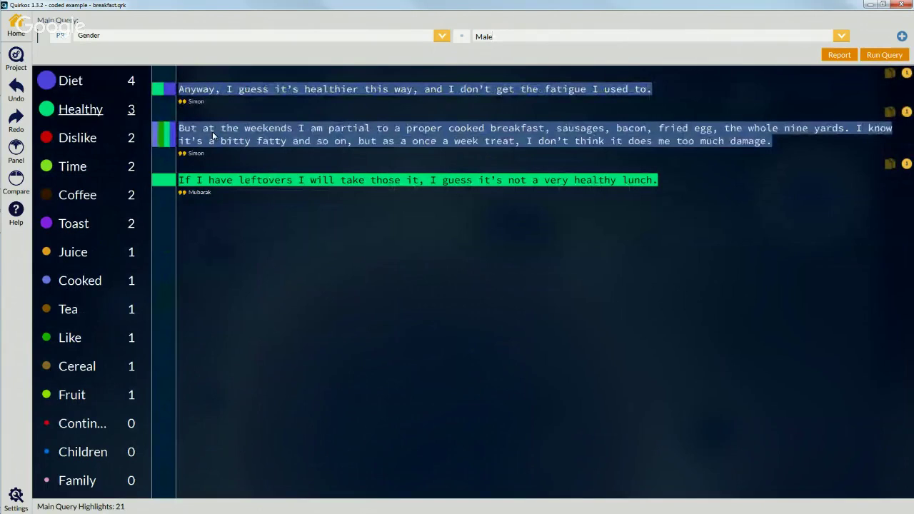
left_click(80, 81)
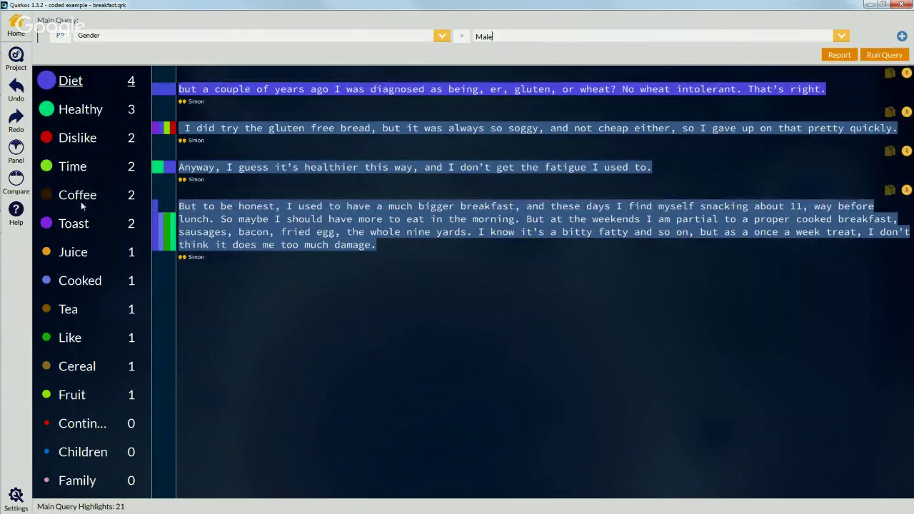
scroll(120, 417, "down", 3)
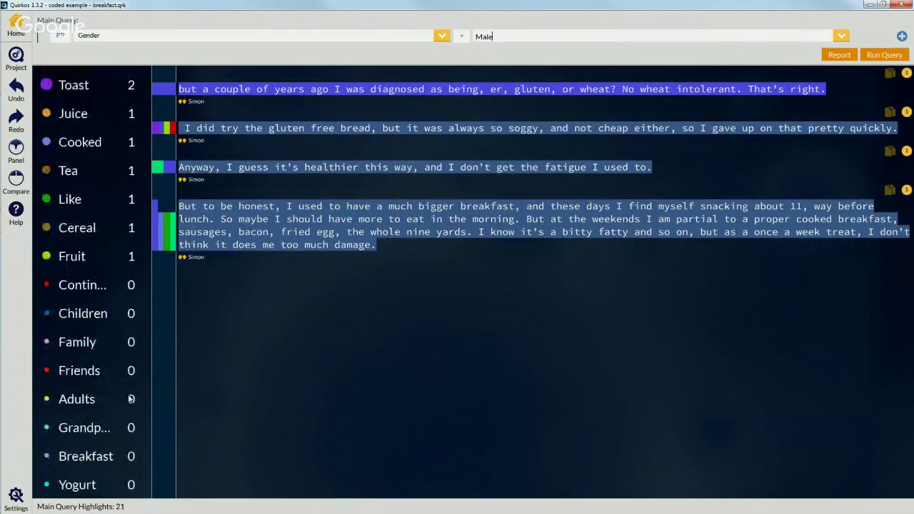
scroll(125, 407, "up", 3)
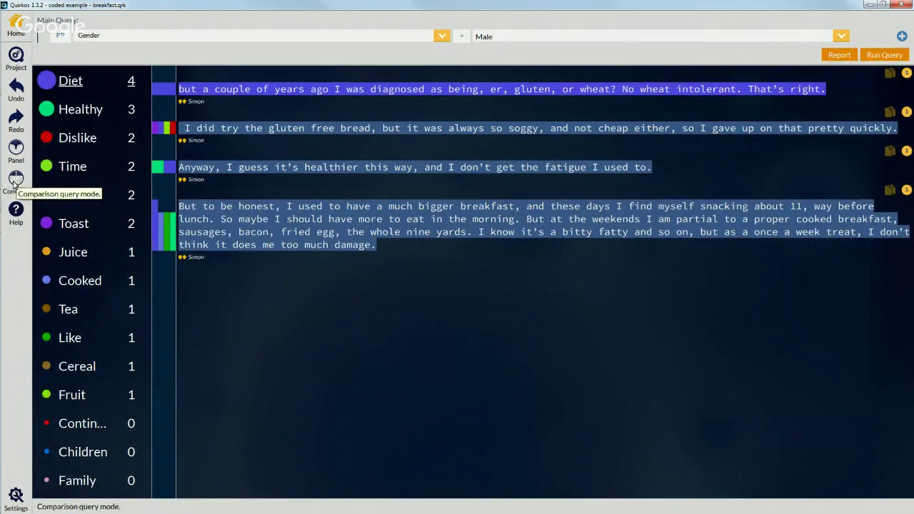
Step: Compare Male against Female (36 highlights) and show each group's Diet and Toast quotes
left_click(17, 179)
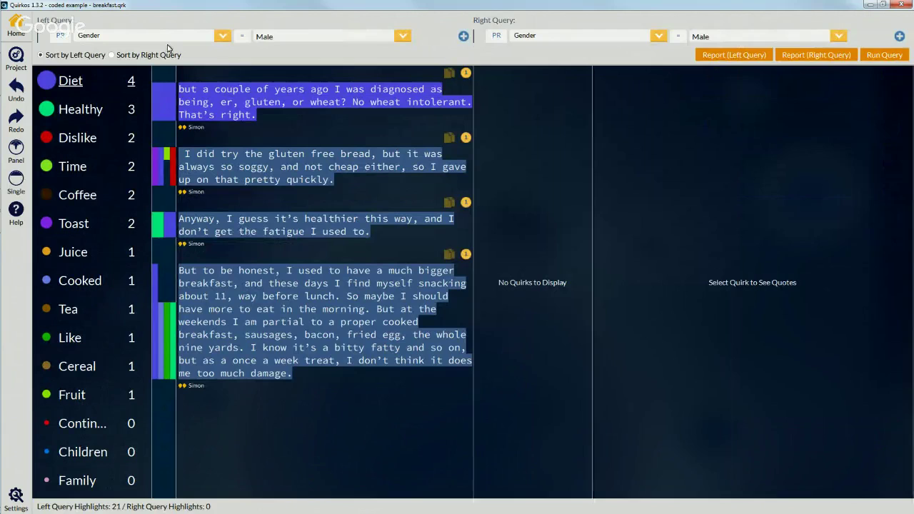
left_click(840, 38)
left_click(820, 59)
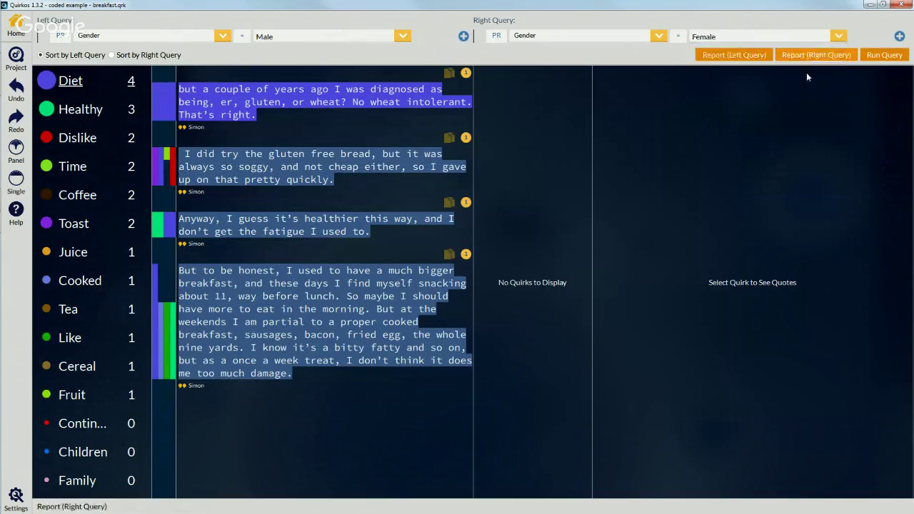
left_click(895, 58)
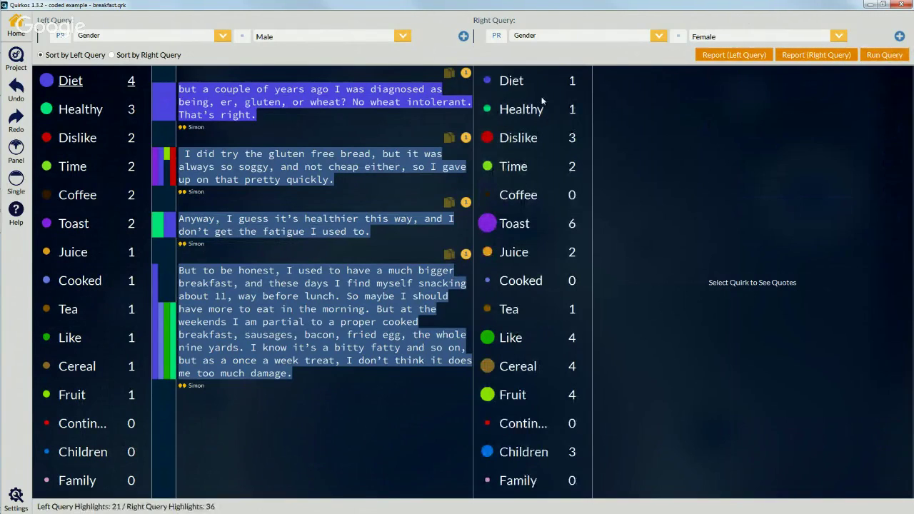
left_click(511, 81)
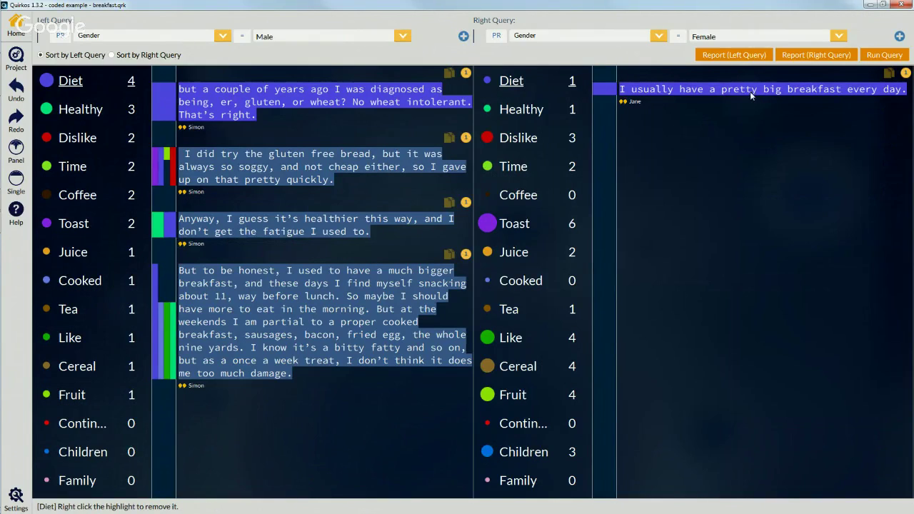
left_click(510, 233)
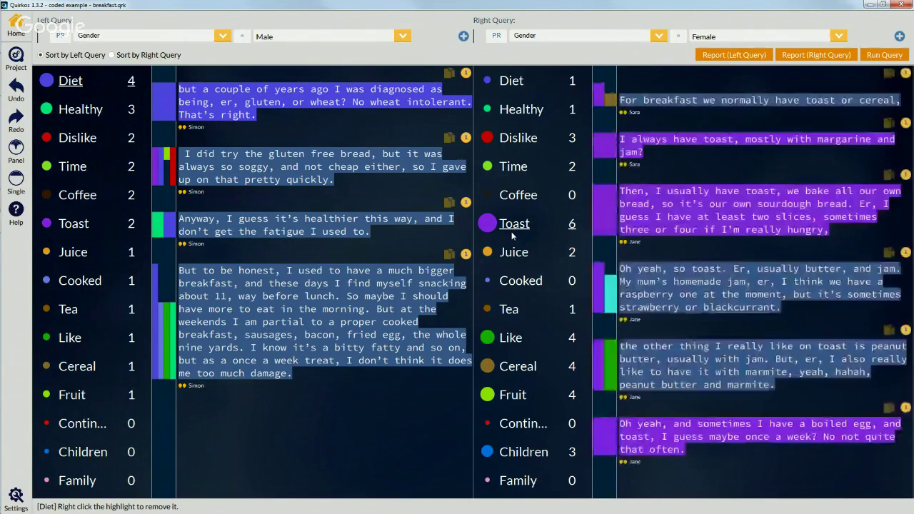
left_click(72, 226)
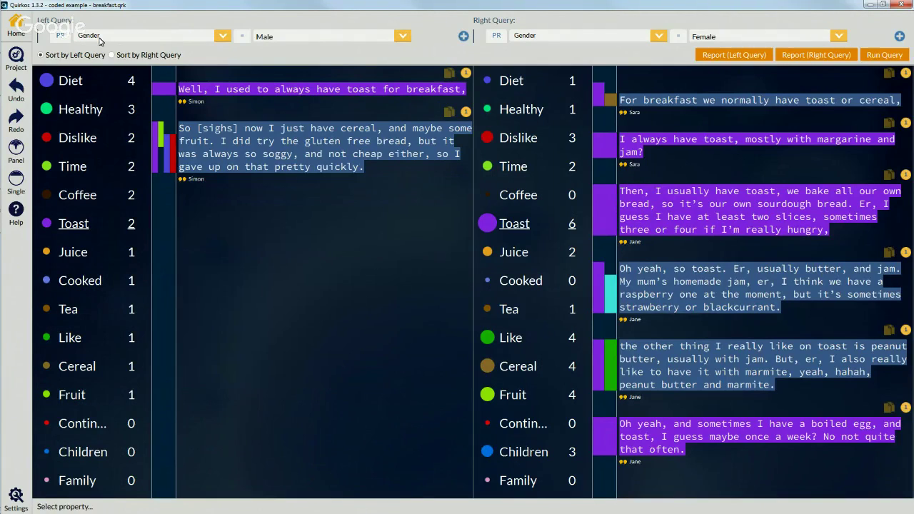
Step: Add an Age < 22 criterion to the male query and run it
left_click(463, 37)
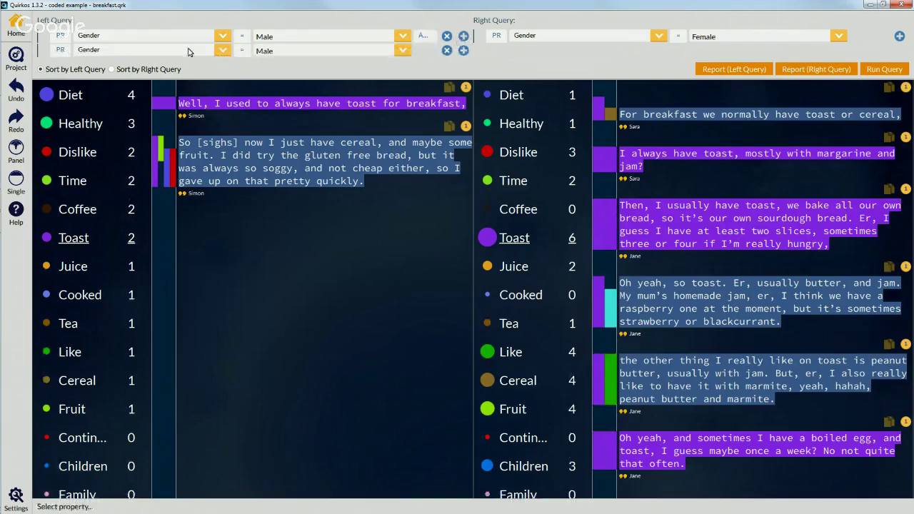
left_click(212, 51)
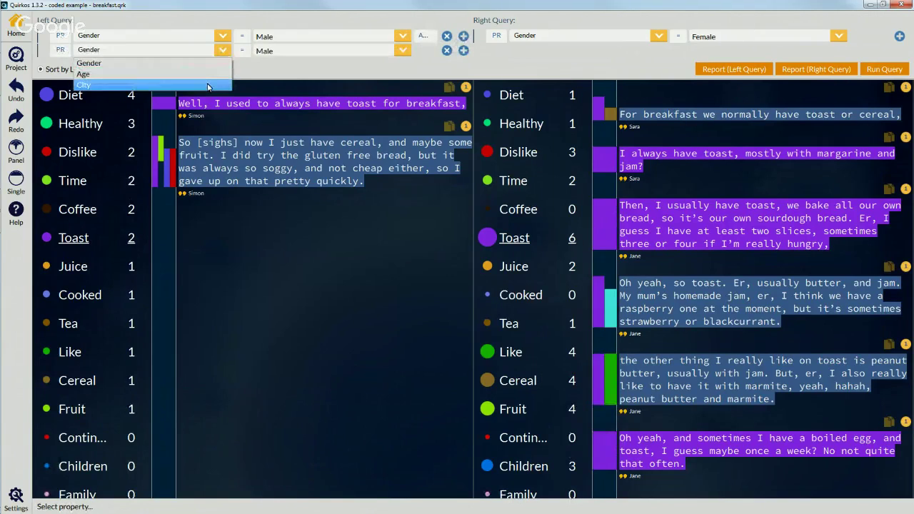
left_click(208, 75)
left_click(240, 52)
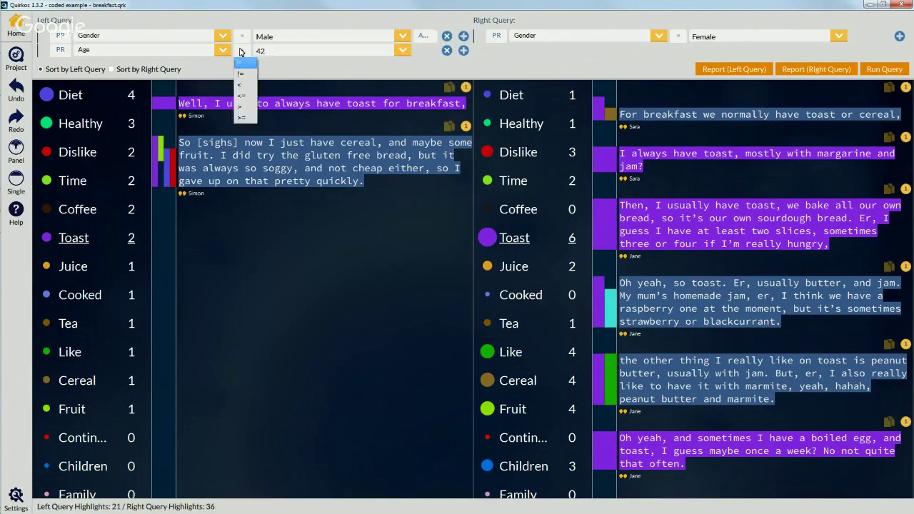
left_click(243, 84)
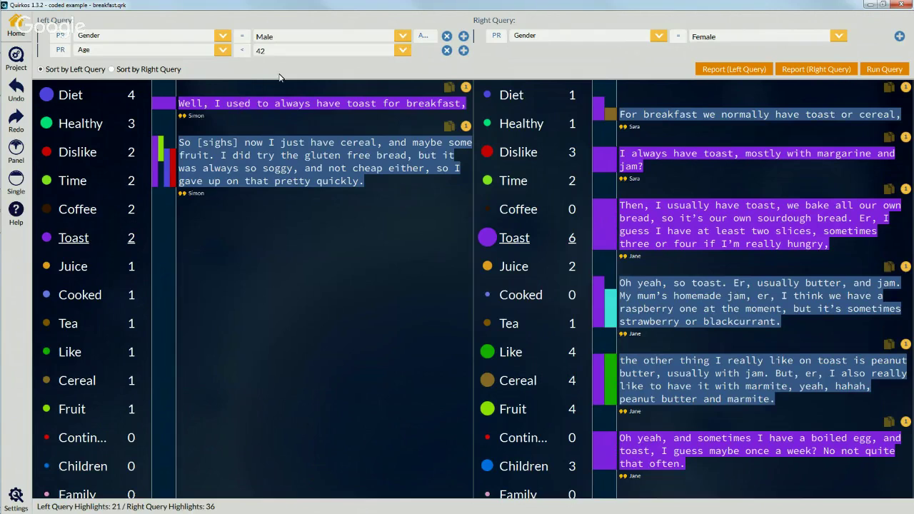
left_click(404, 51)
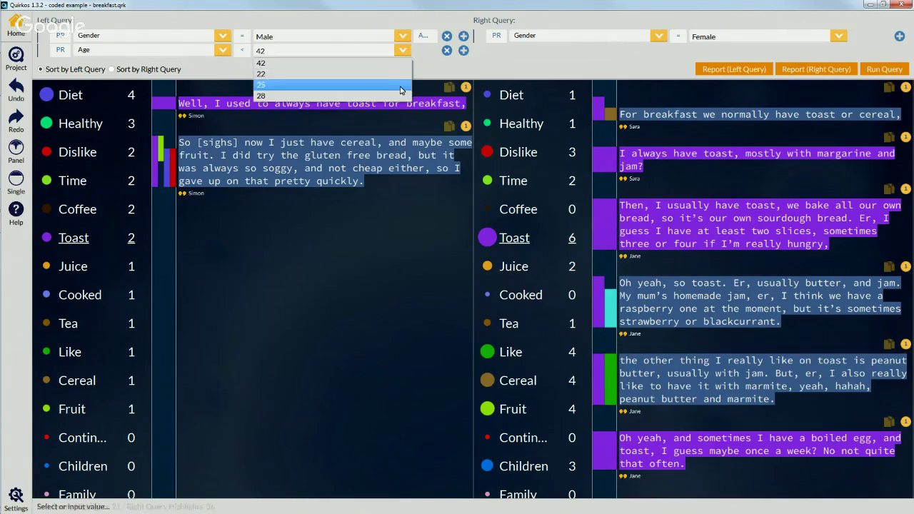
left_click(399, 74)
left_click(884, 69)
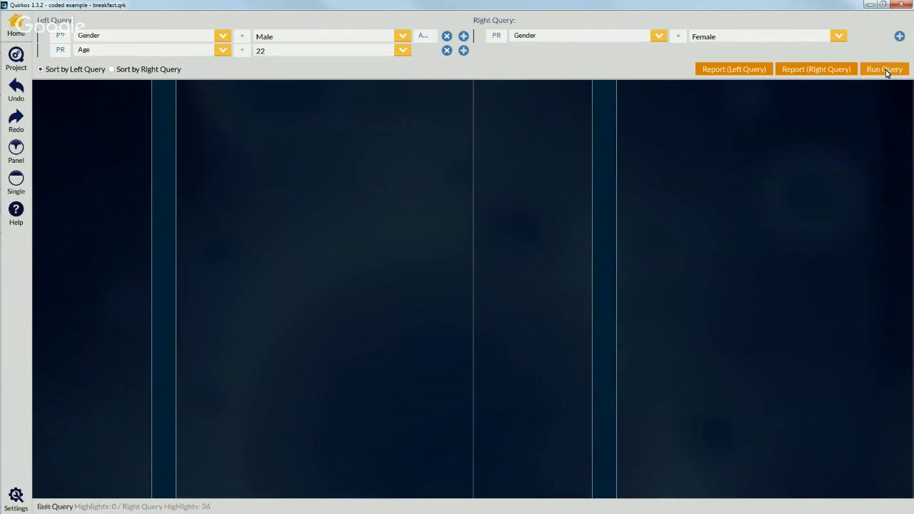
Step: Change the condition to Age > 22, rerun, and add a second criterion to the female query
left_click(242, 50)
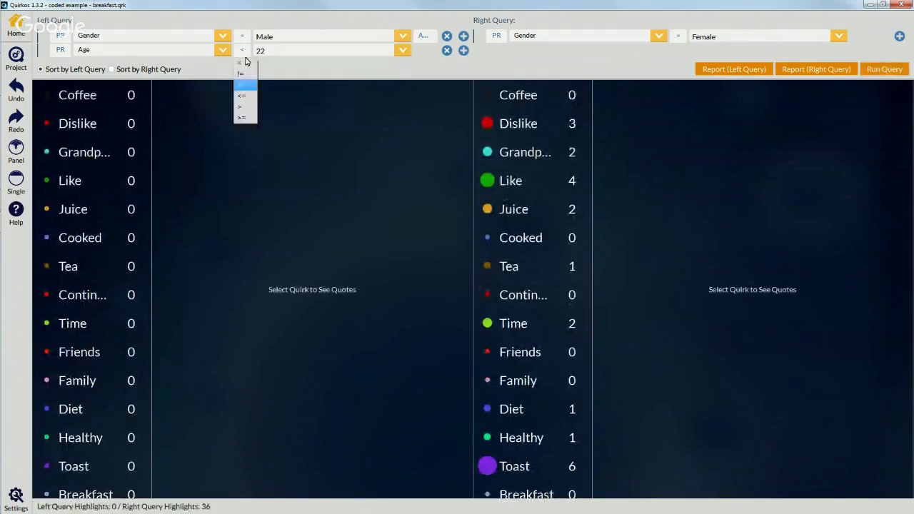
left_click(252, 107)
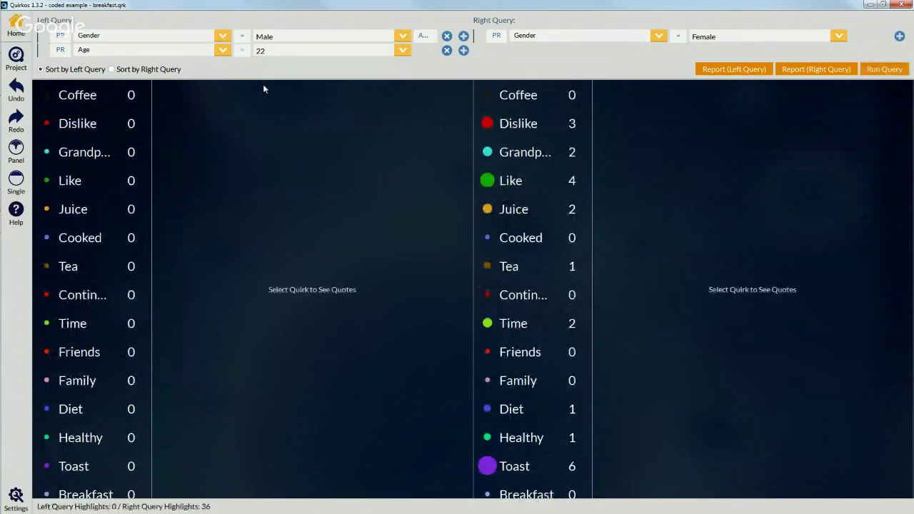
left_click(880, 70)
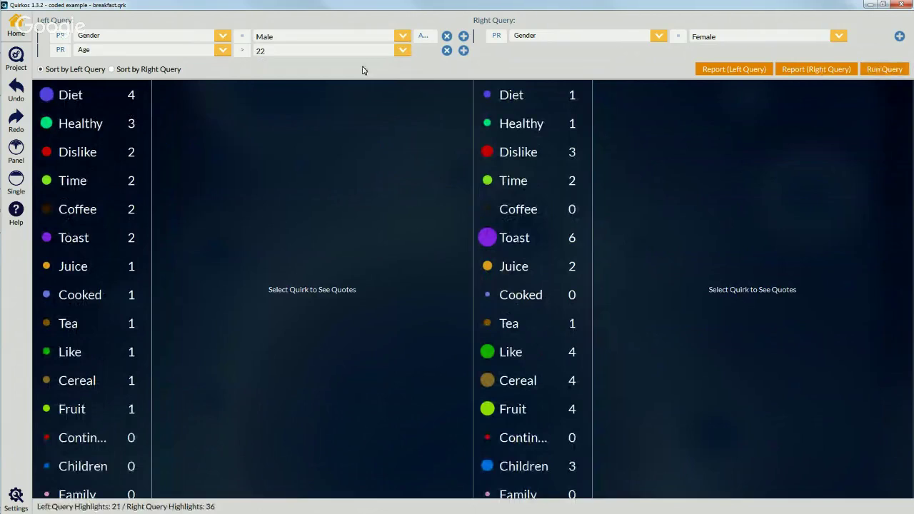
left_click(899, 36)
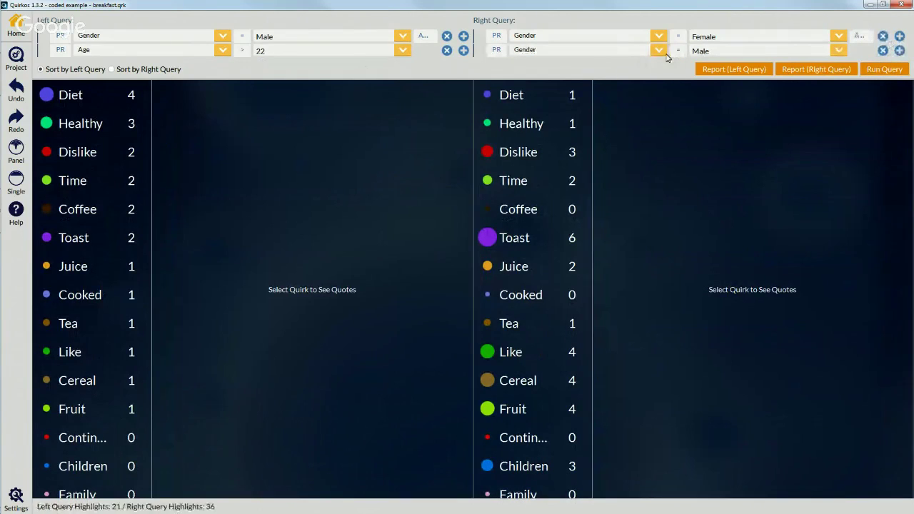
Step: Add a third criterion trying City and Quirk Author, then remove the Quirk Author and Age rows
left_click(463, 51)
left_click(222, 66)
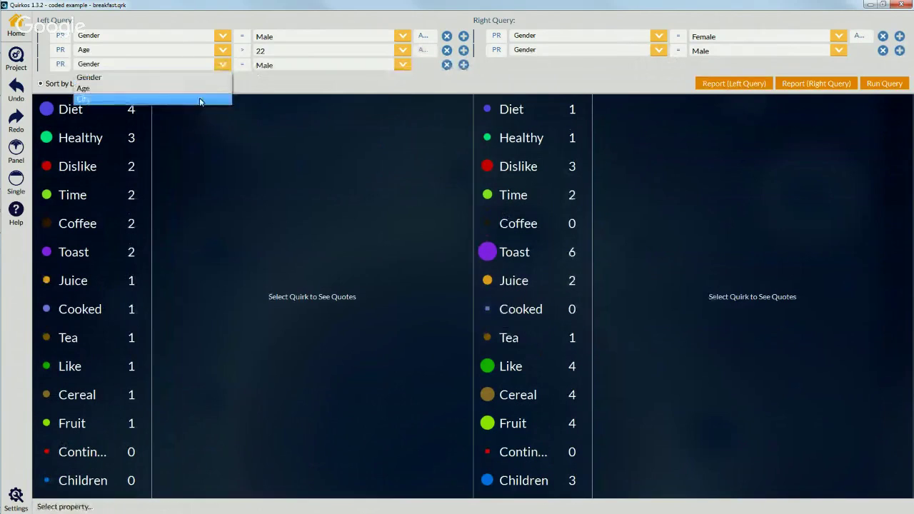
left_click(199, 101)
left_click(63, 65)
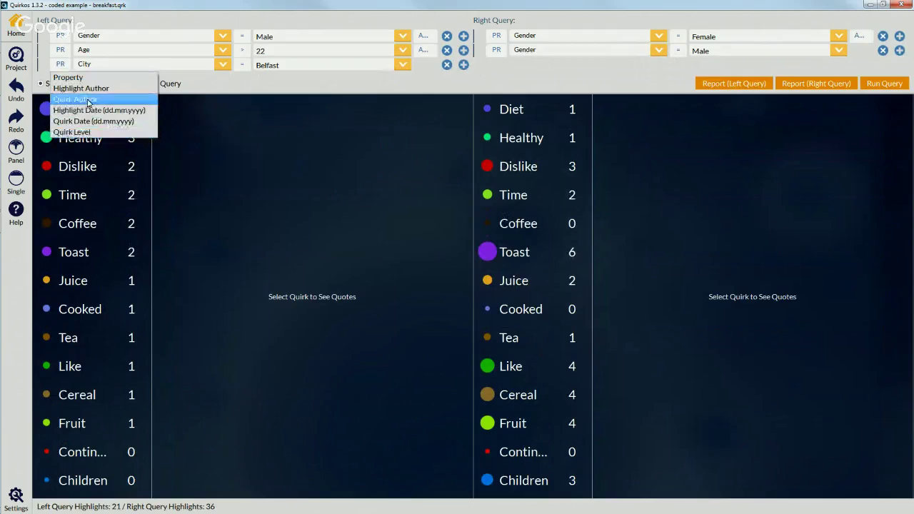
left_click(87, 100)
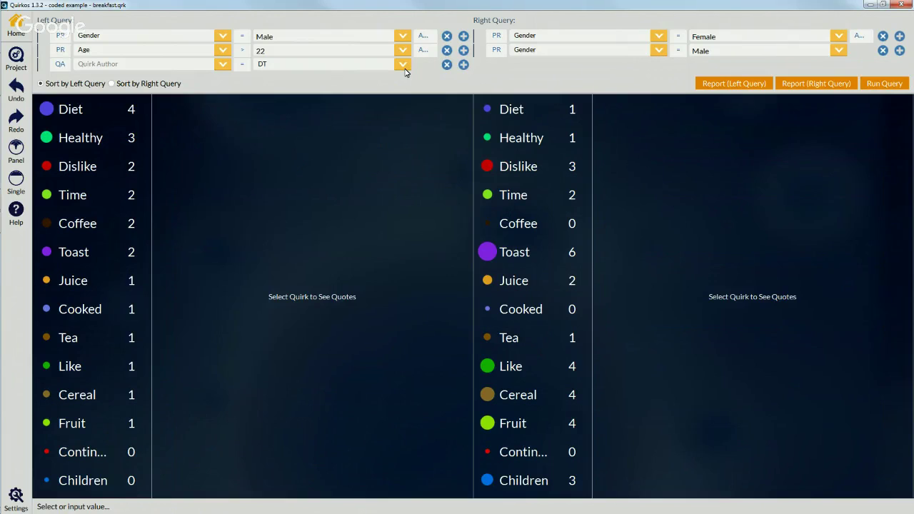
left_click(446, 64)
left_click(445, 51)
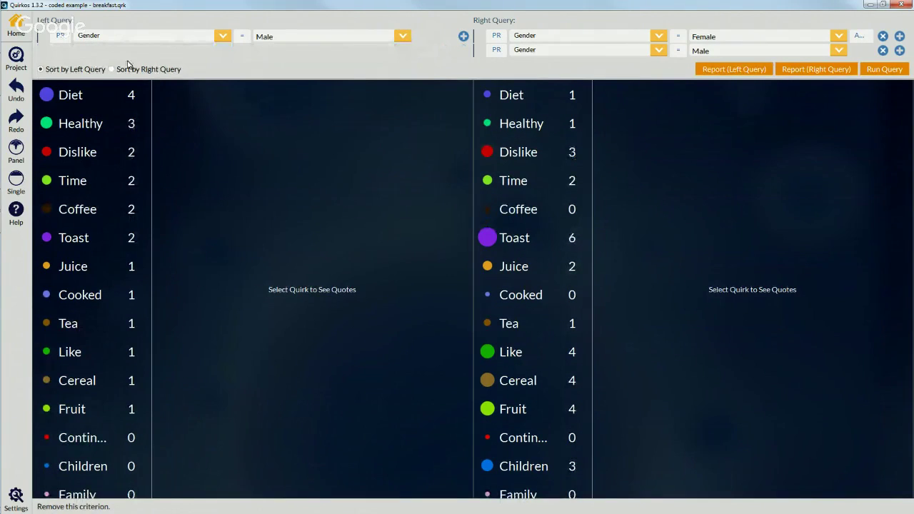
Step: Back on the canvas, move Breakfast down-left, zoom out, and reposition the Like and Diet bubbles
left_click(21, 20)
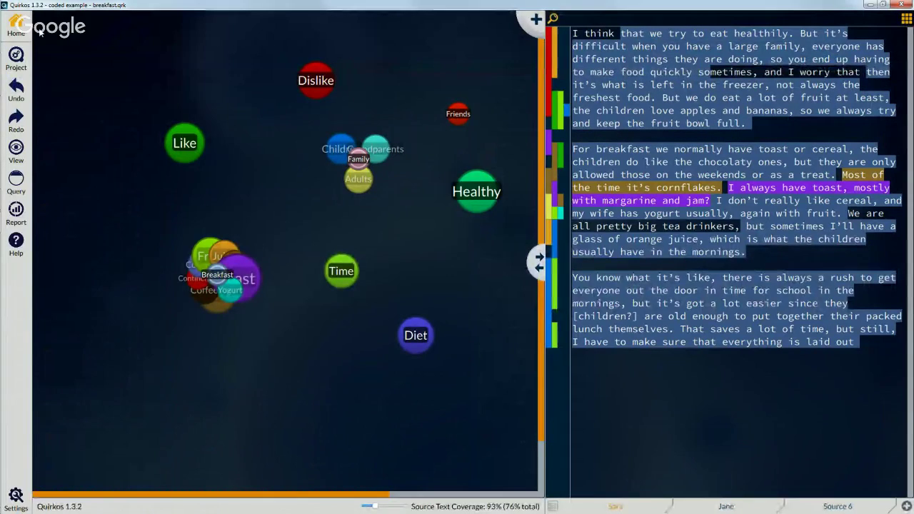
left_click_drag(219, 276, 177, 301)
left_click_drag(378, 508, 367, 506)
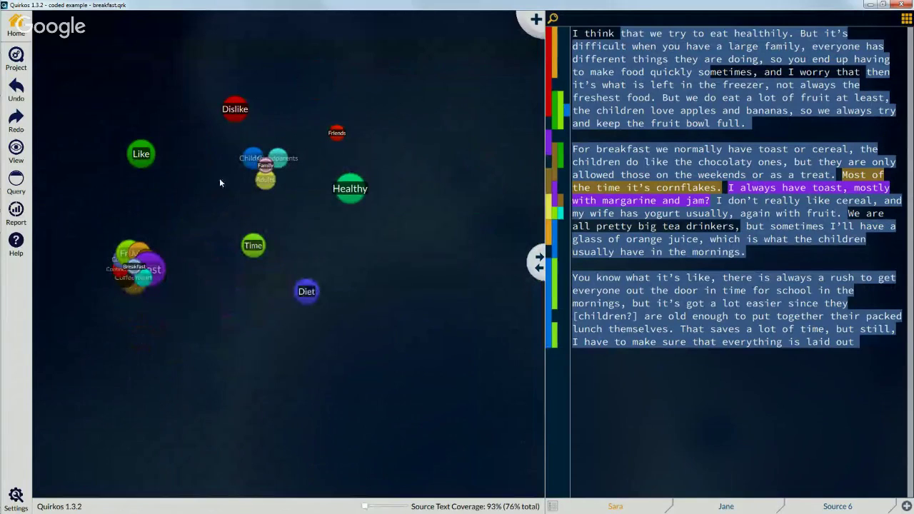
left_click_drag(141, 153, 105, 111)
left_click_drag(318, 292, 397, 313)
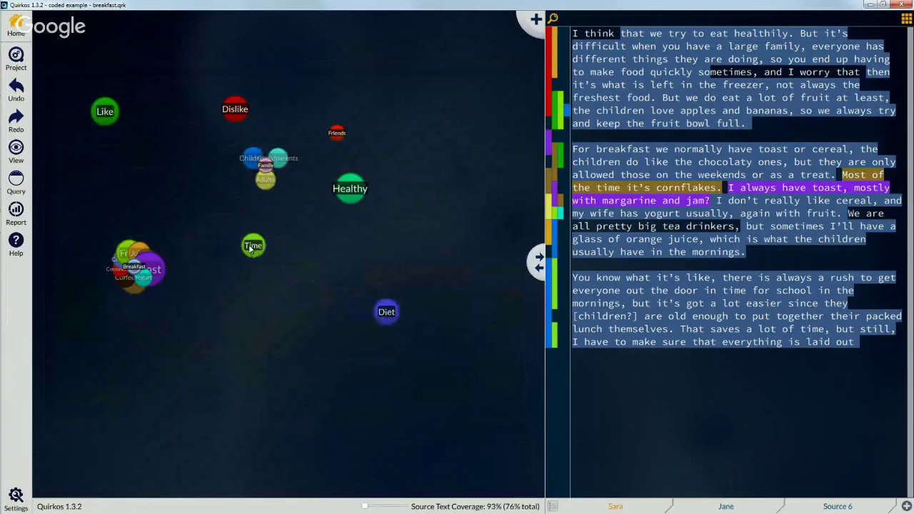
Step: Arrange the bubbles by title ascending, then by number of quotes ascending and descending
left_click(16, 147)
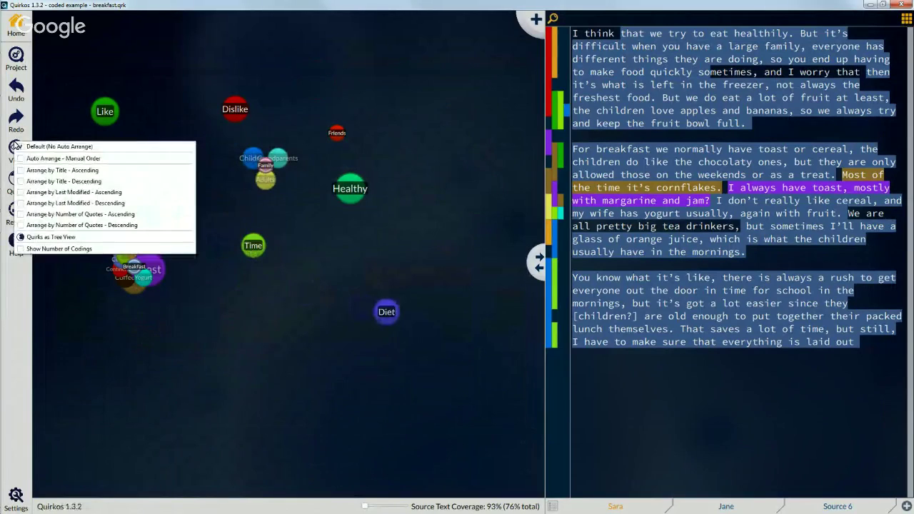
left_click(97, 175)
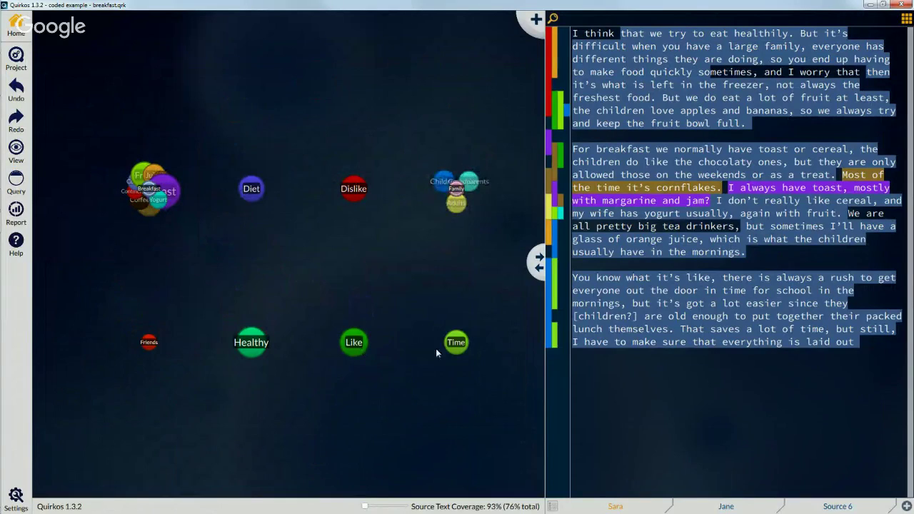
left_click(16, 148)
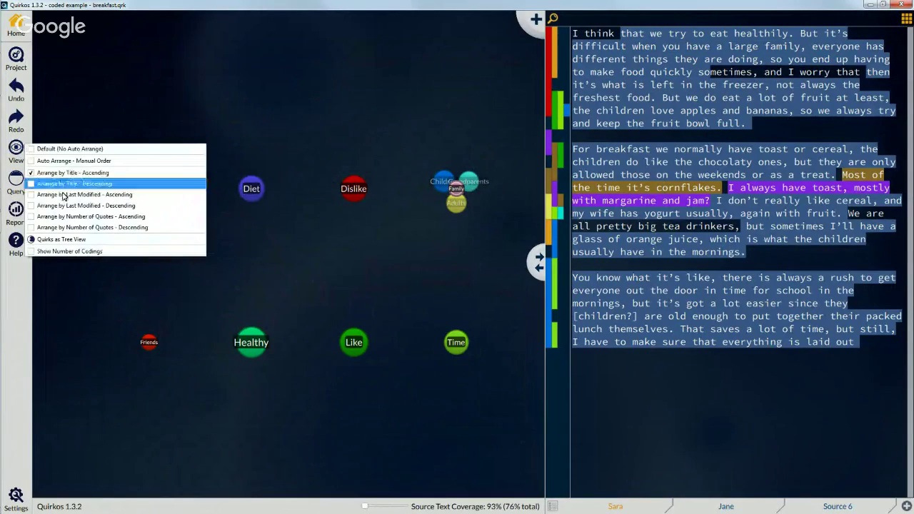
left_click(105, 218)
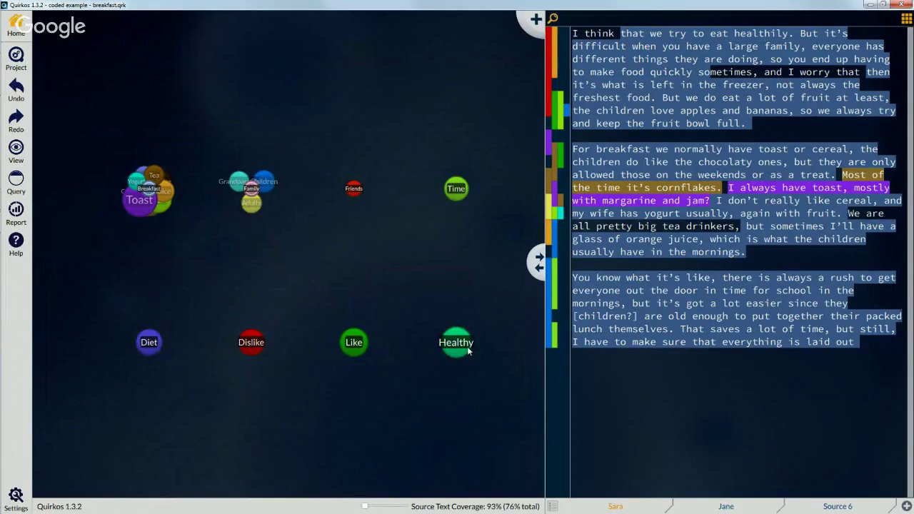
left_click(16, 151)
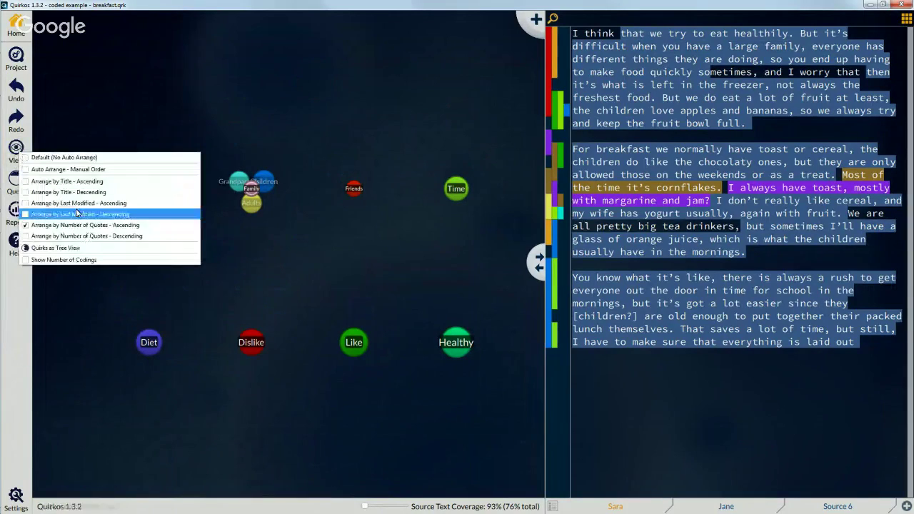
left_click(95, 238)
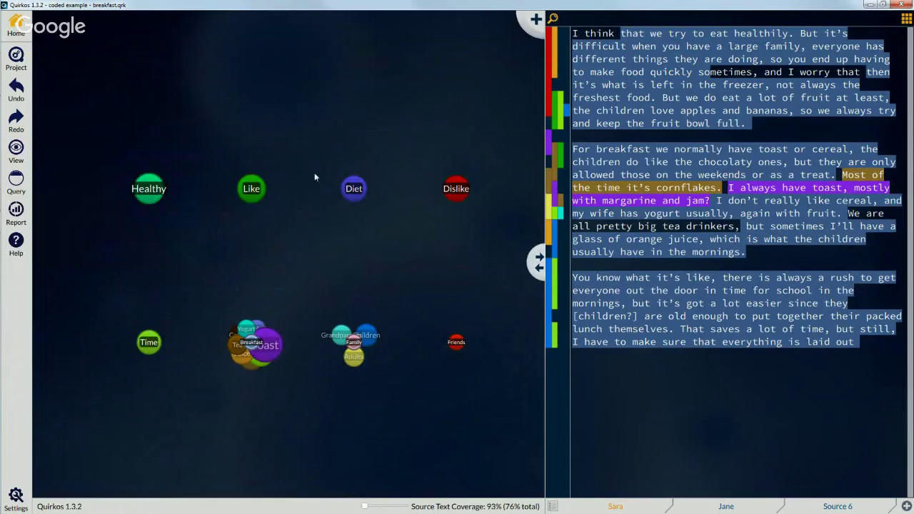
left_click(15, 150)
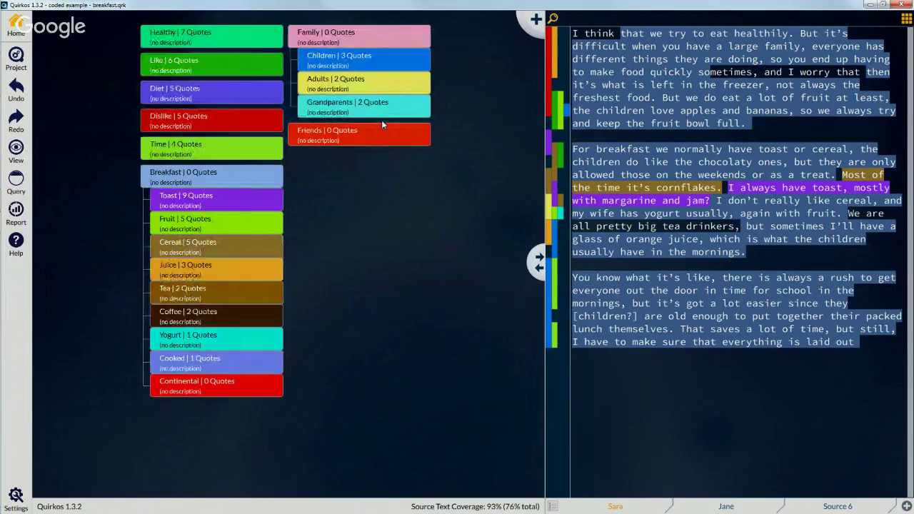
Step: Code part of the toast-or-cereal sentence to Friends and bring up the arrangement options
left_click_drag(724, 166, 349, 130)
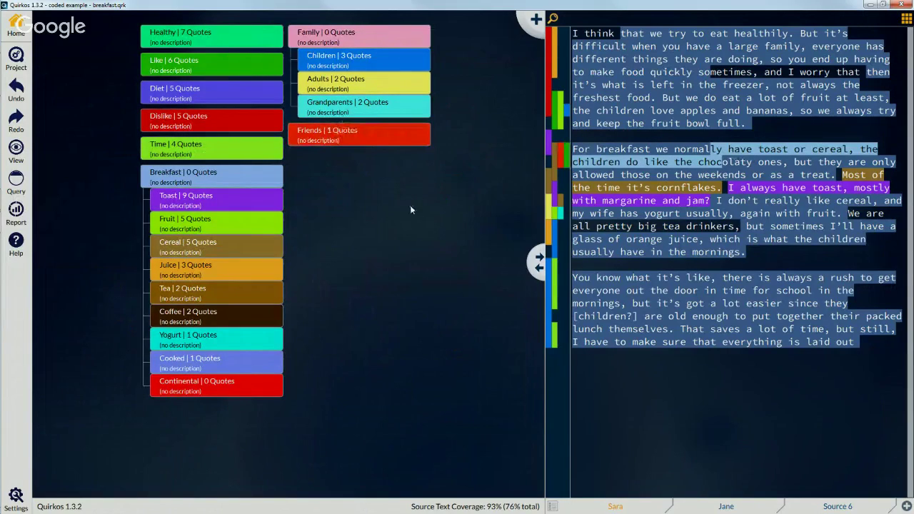
right_click(379, 136)
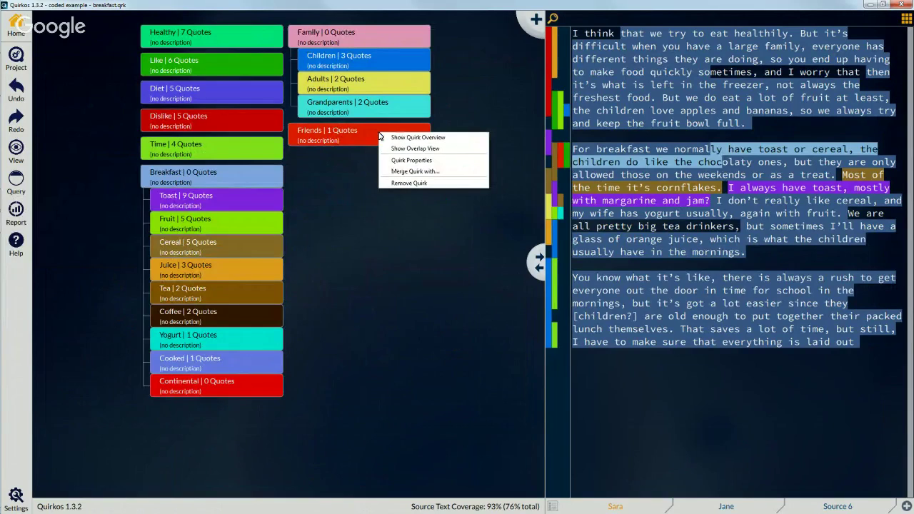
left_click(400, 253)
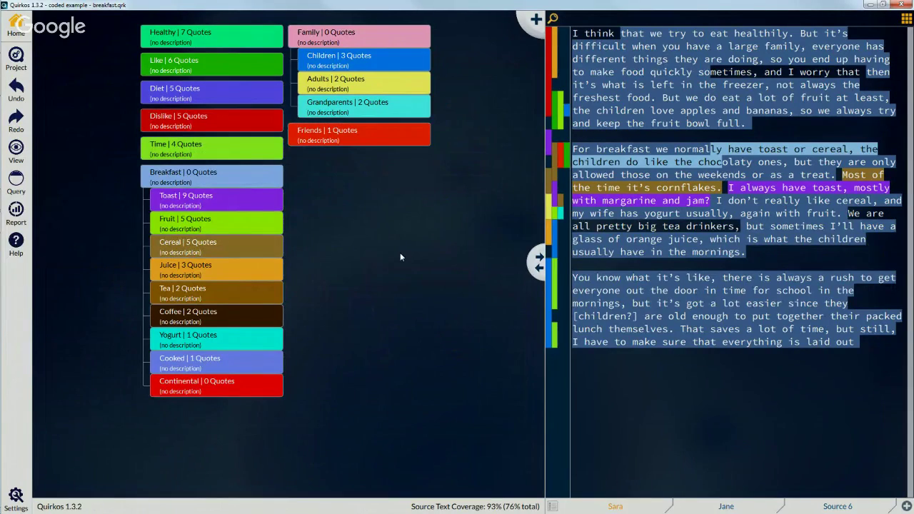
left_click(18, 153)
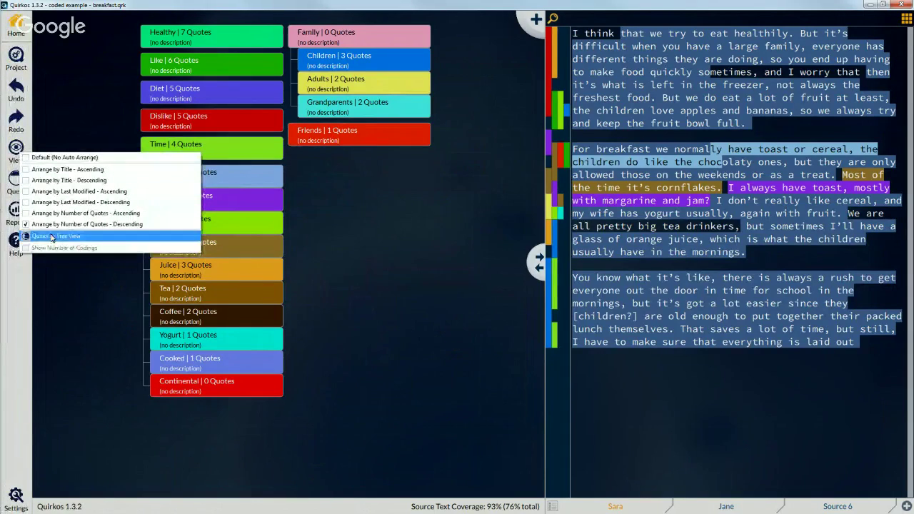
Step: Switch the quirks from tree view to the default bubble arrangement and zoom in slightly
left_click(72, 237)
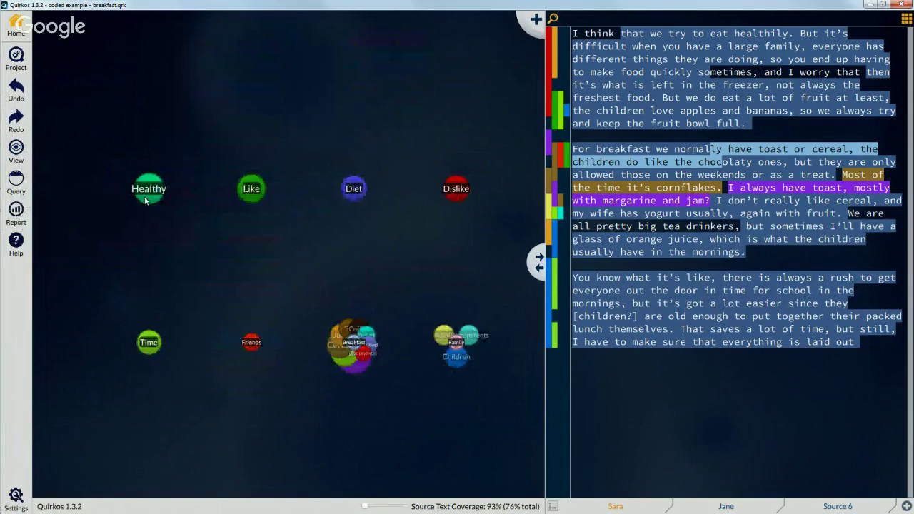
left_click(25, 160)
left_click(51, 163)
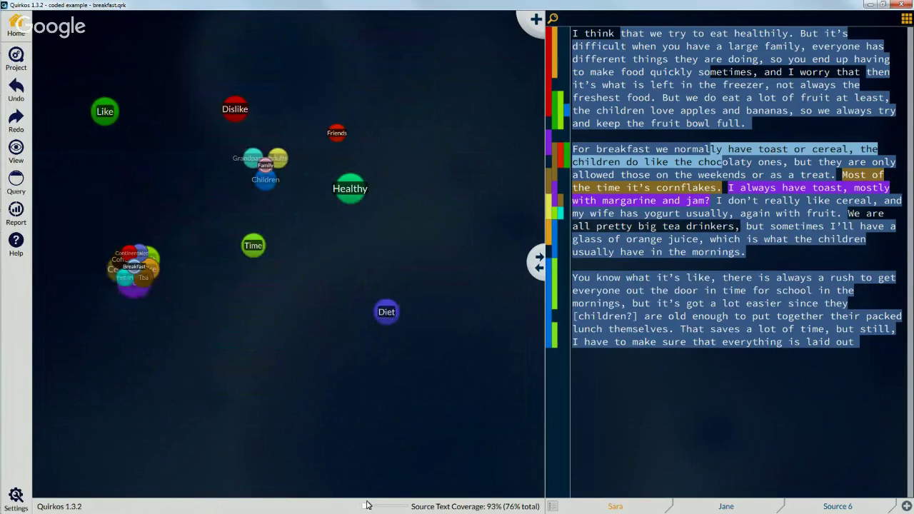
left_click_drag(366, 509, 373, 507)
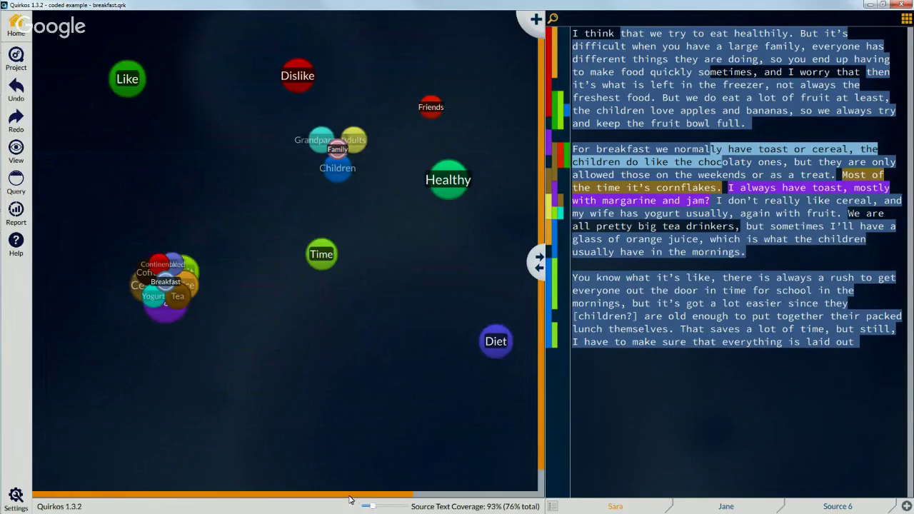
Step: Fan out Breakfast's sub-quirks, then collapse them back into one cluster
mouse_move(175, 294)
double_click(167, 331)
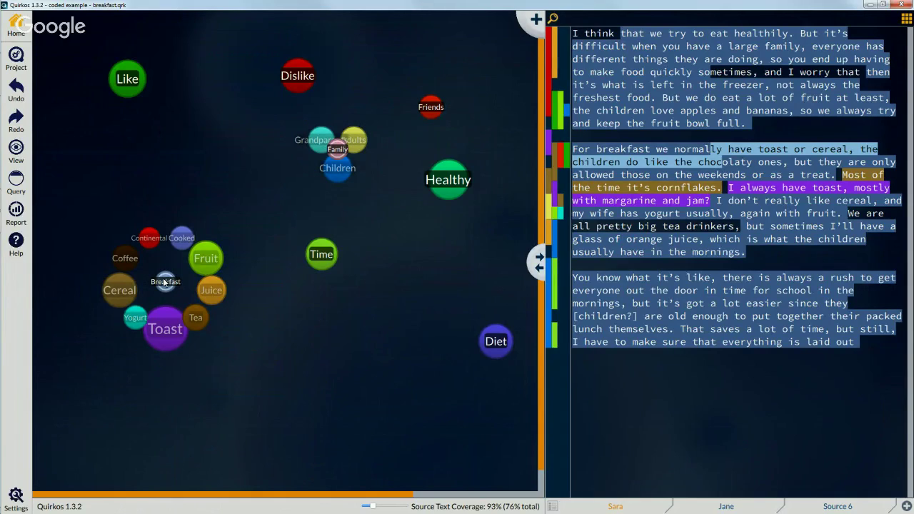
left_click(170, 275)
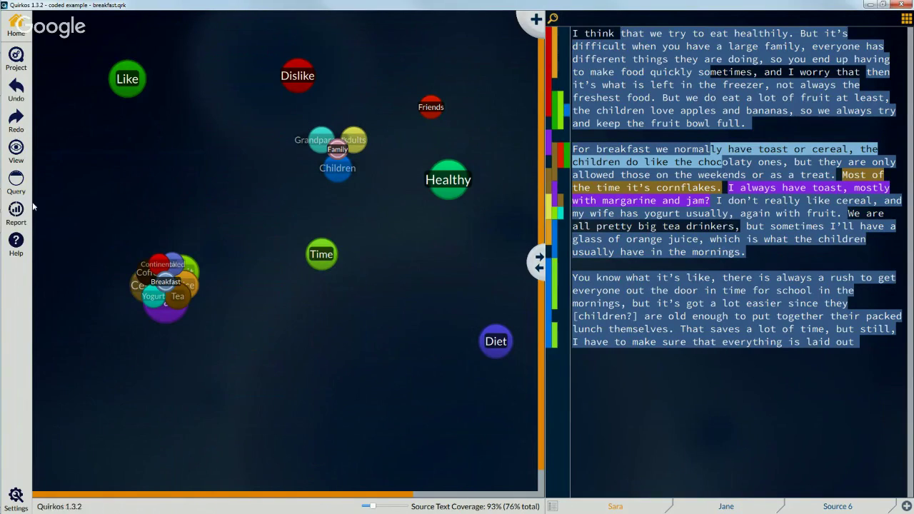
Step: Generate the project report, show its preview full screen, and select parts of the header line
left_click(16, 211)
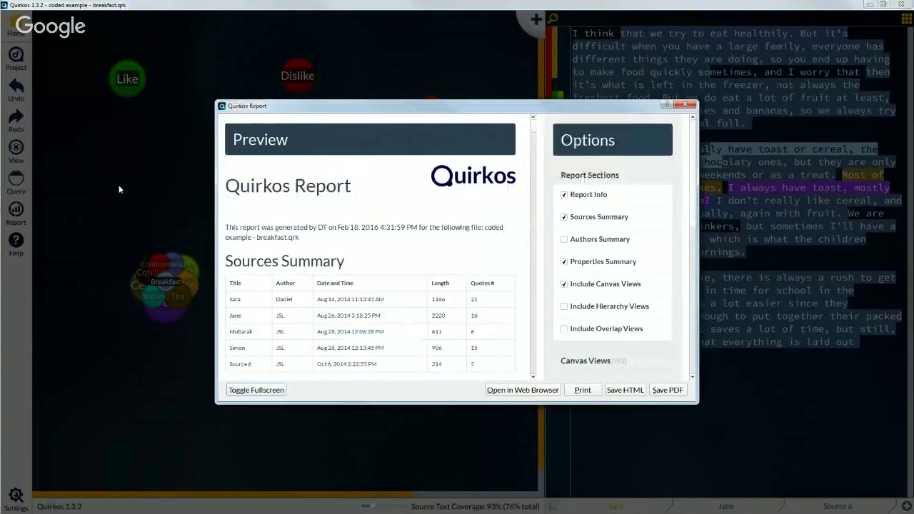
left_click(252, 389)
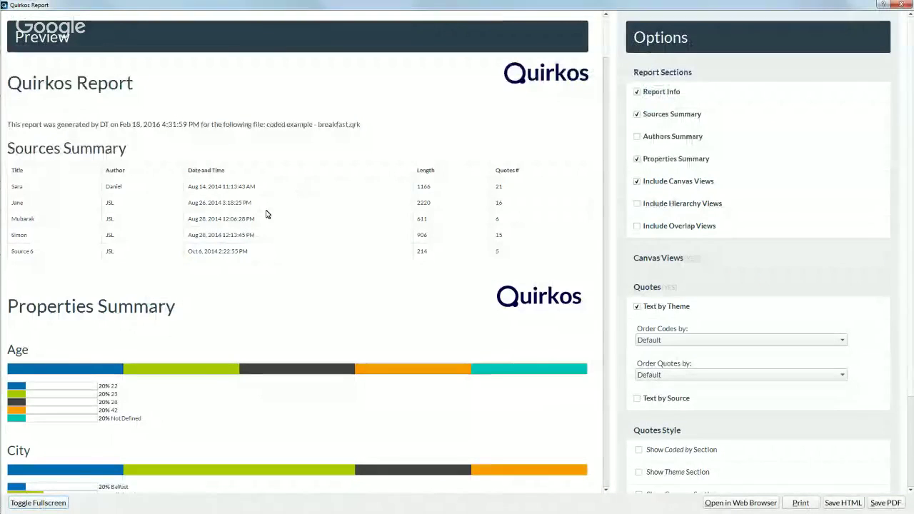
left_click_drag(44, 125, 198, 124)
left_click(299, 146)
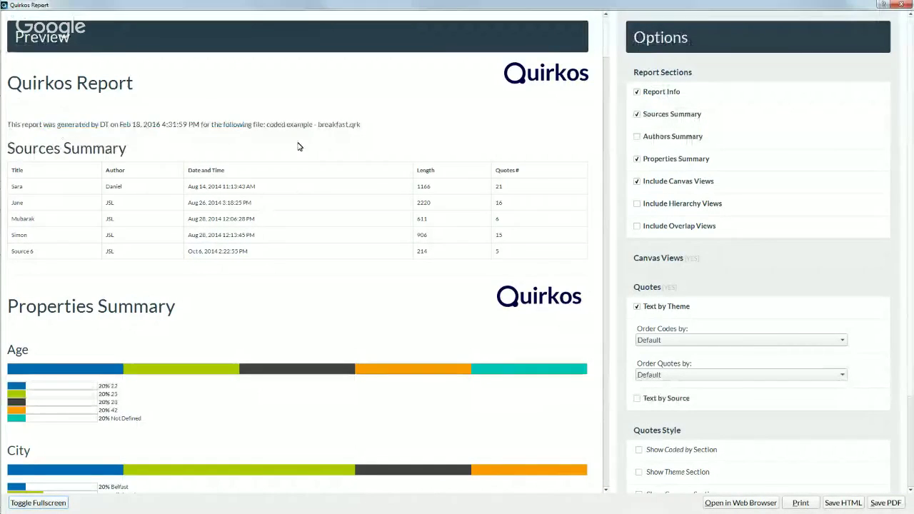
left_click_drag(287, 125, 313, 125)
left_click(186, 202)
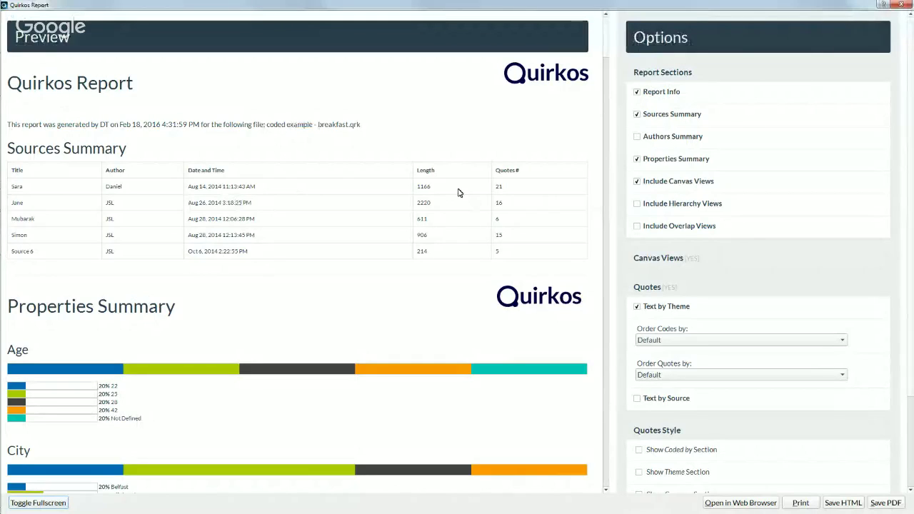
Step: Select and deselect source rows and author initials in the Sources Summary table
left_click_drag(459, 192, 151, 253)
left_click(239, 212)
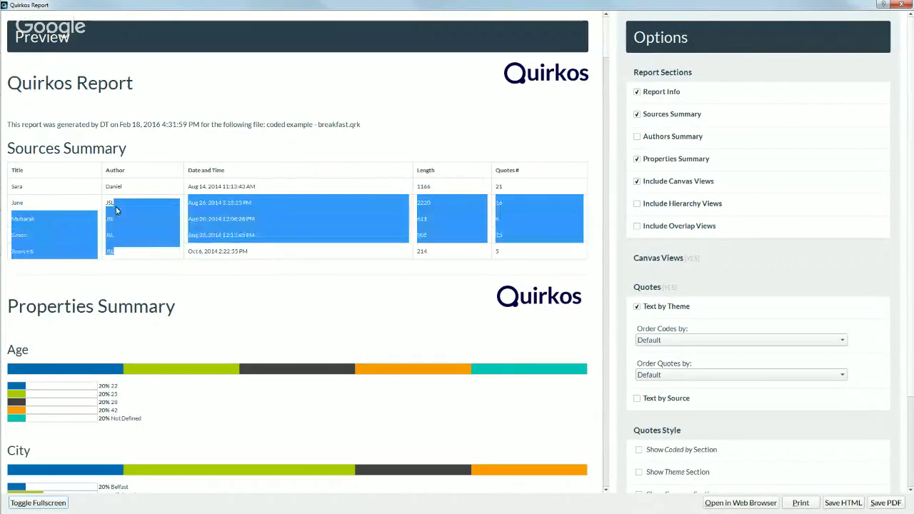
left_click(118, 210)
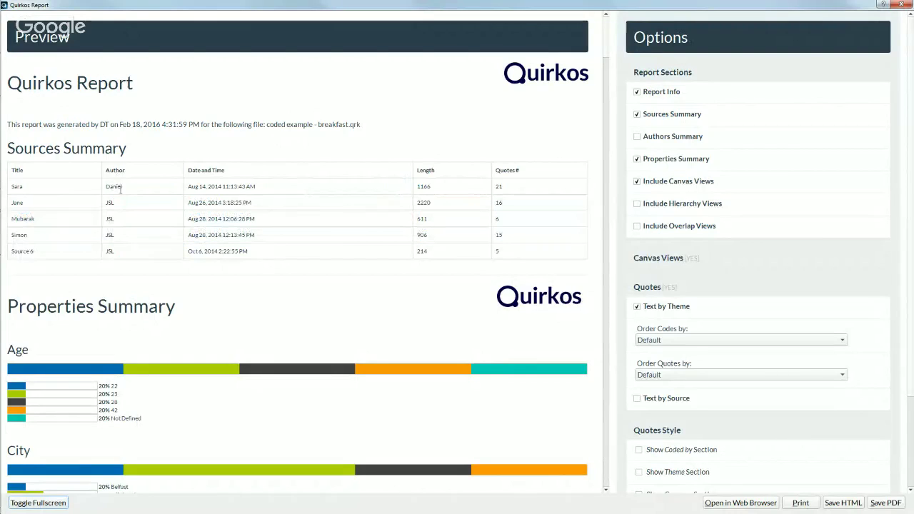
double_click(110, 203)
left_click(139, 205)
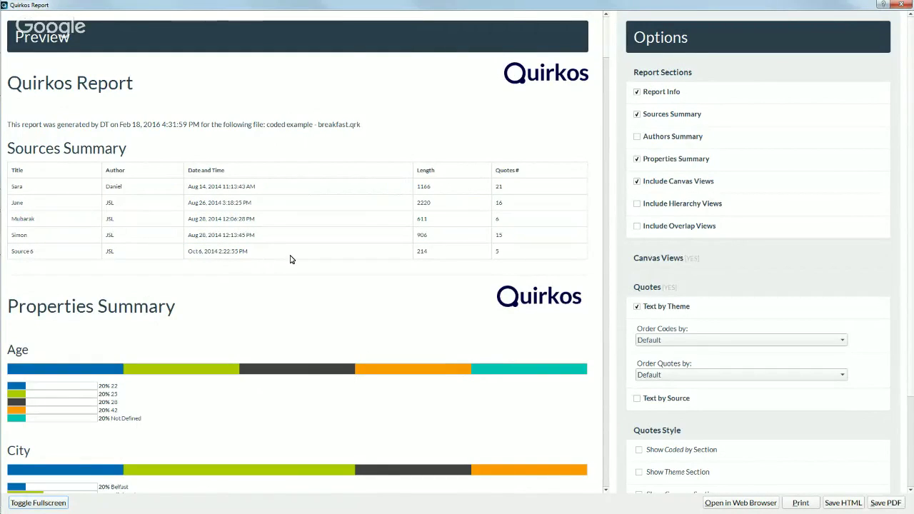
Step: Browse the Properties Summary charts, return to the top, and select the file name's end
scroll(291, 259, "down", 3)
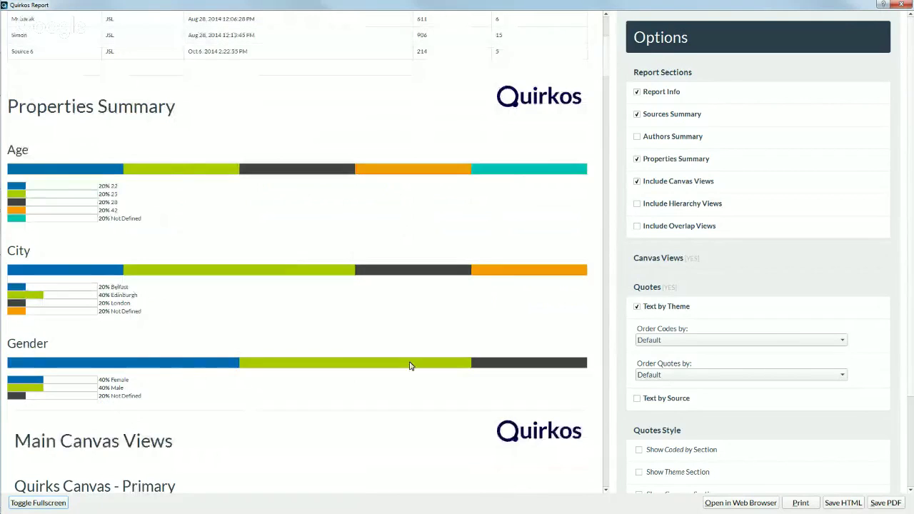
left_click_drag(110, 395, 161, 395)
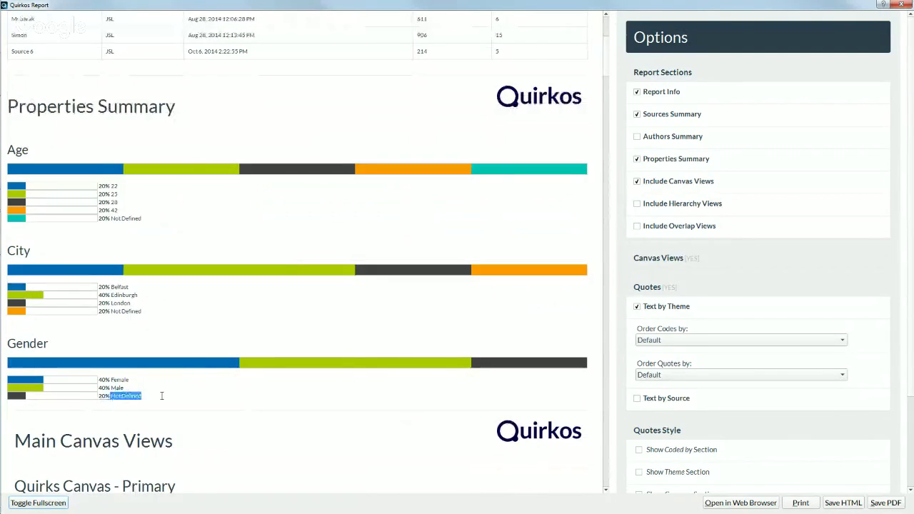
scroll(199, 361, "down", 5)
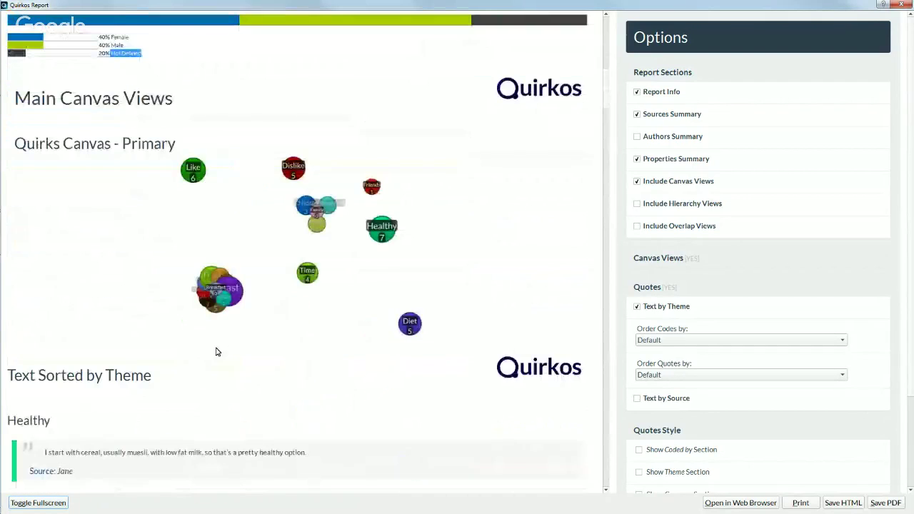
scroll(342, 257, "down", 3)
scroll(342, 257, "up", 3)
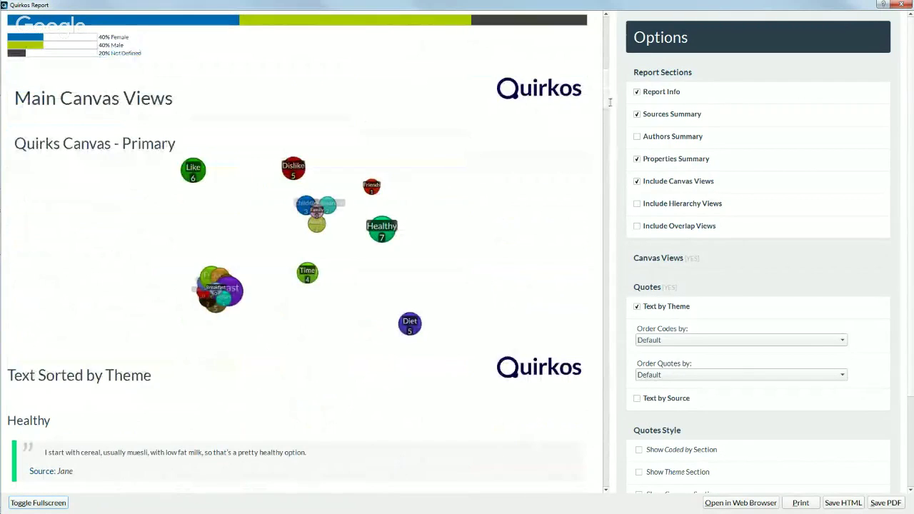
mouse_move(608, 94)
left_mouse_down()
mouse_move(612, 237)
mouse_move(615, 47)
left_mouse_up()
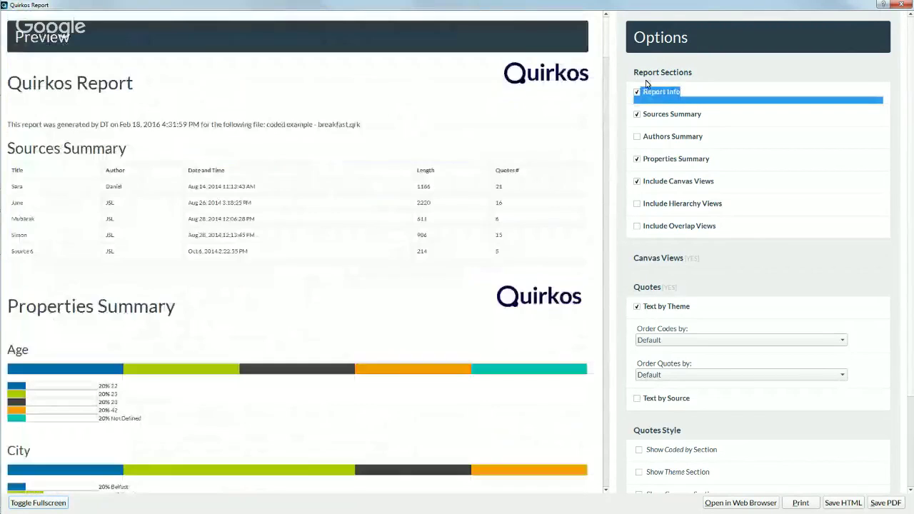
left_click(693, 91)
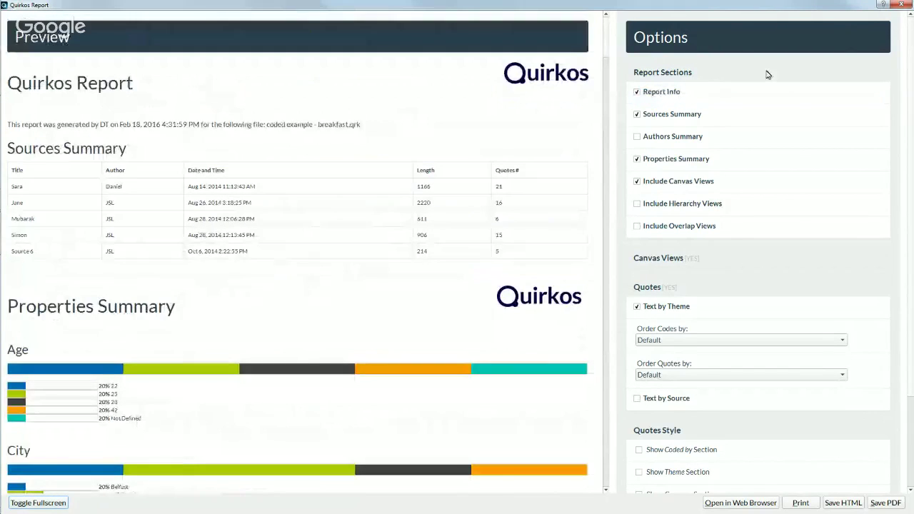
scroll(812, 126, "down", 3)
scroll(812, 126, "up", 3)
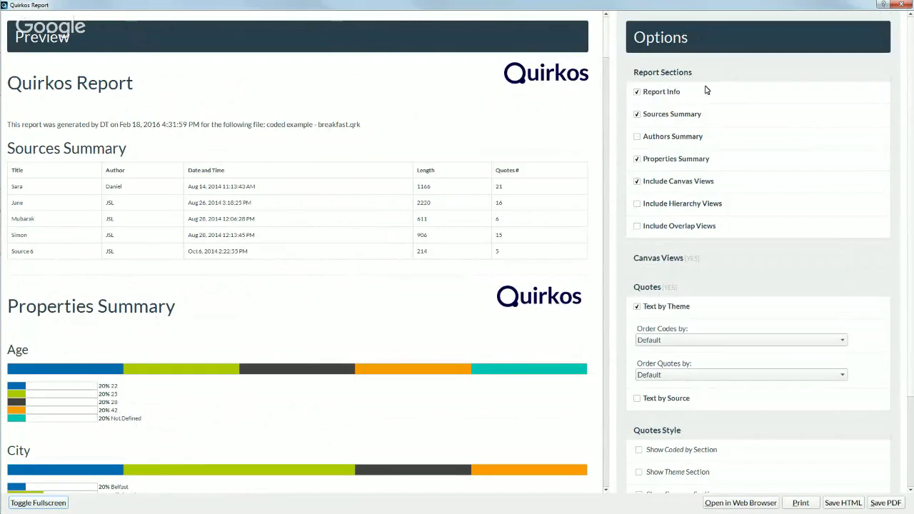
left_click_drag(360, 124, 8, 124)
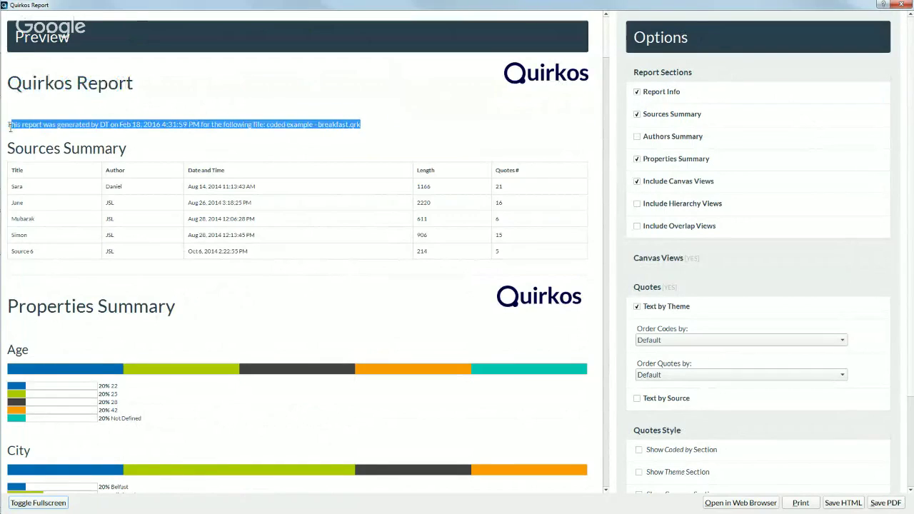
Step: Exclude Report Info, Sources Summary and Properties Summary, leaving Overlap Views off after trying it
left_click(637, 92)
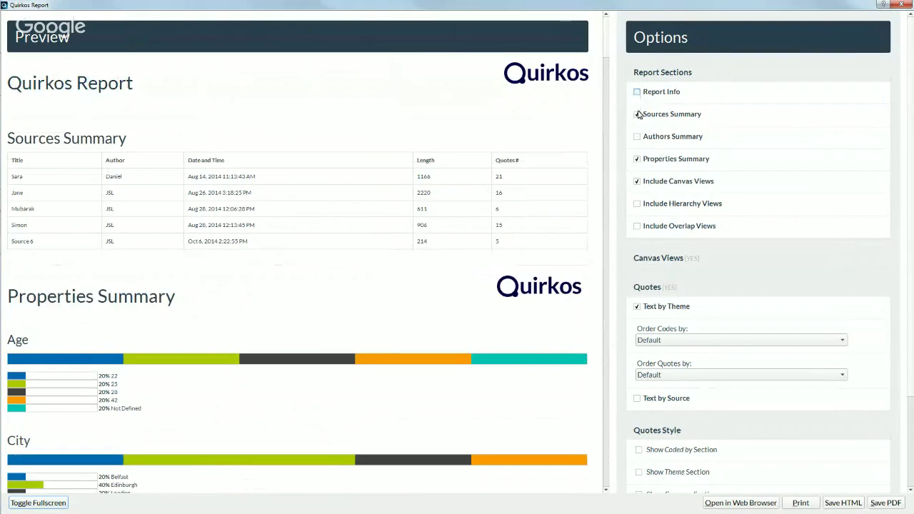
left_click(637, 115)
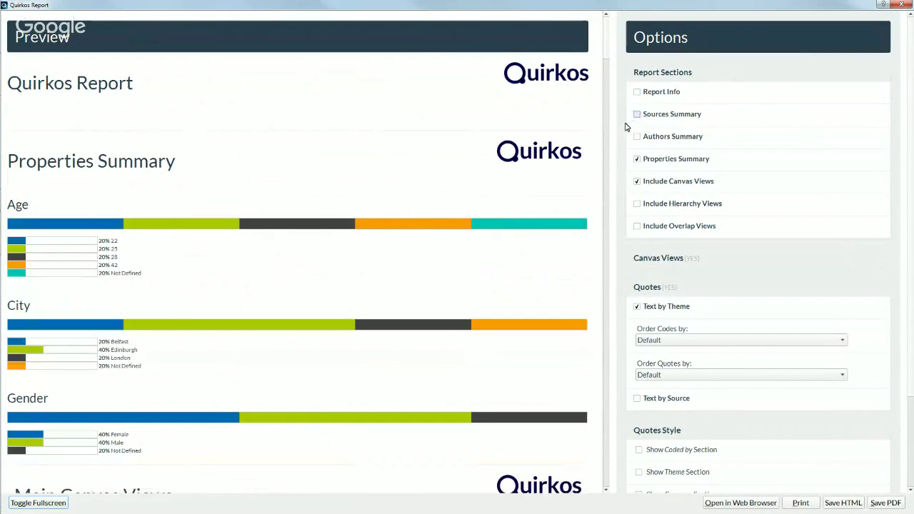
left_click(636, 159)
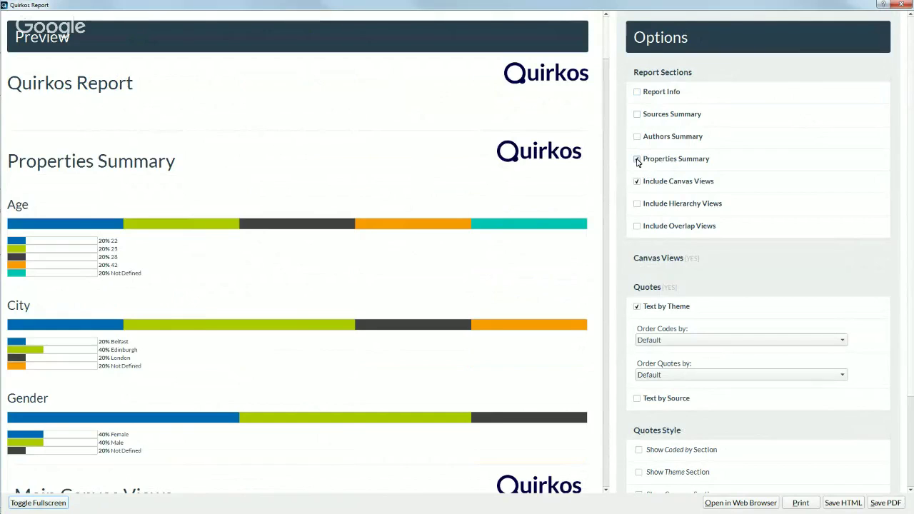
left_click(636, 226)
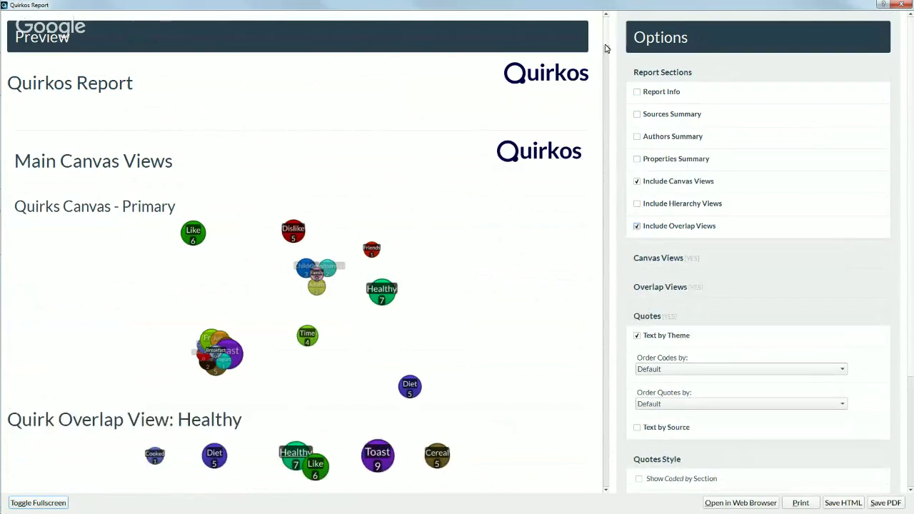
scroll(330, 340, "down", 3)
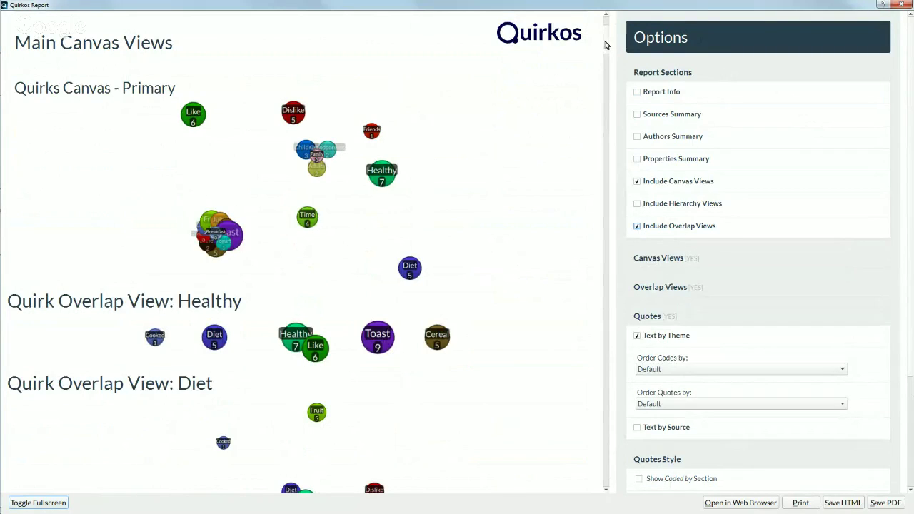
left_click_drag(604, 45, 616, 226)
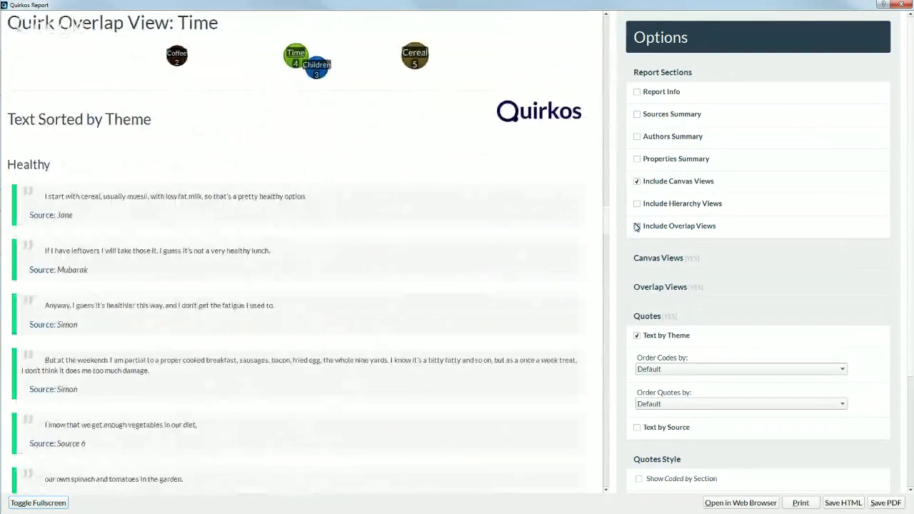
left_click(636, 226)
scroll(606, 347, "up", 4)
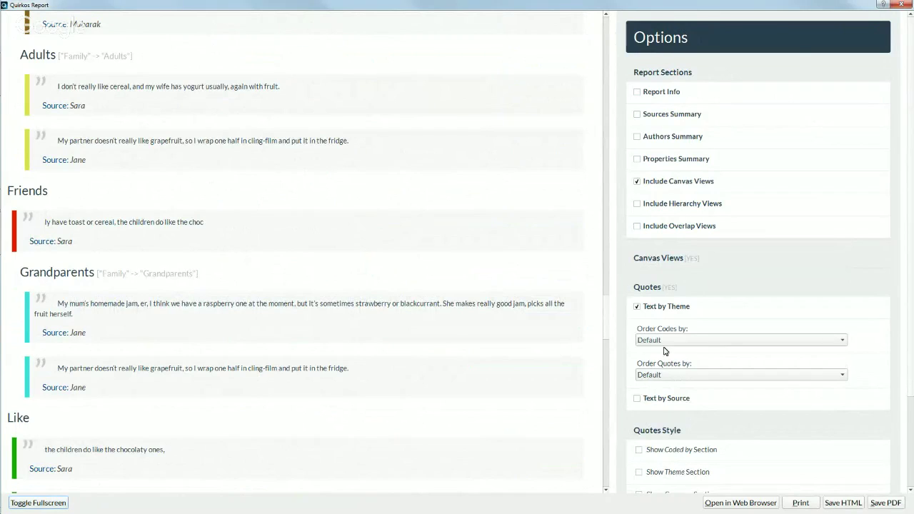
Step: Add quotes sorted by source to the report and show who coded each quote
left_click(663, 400)
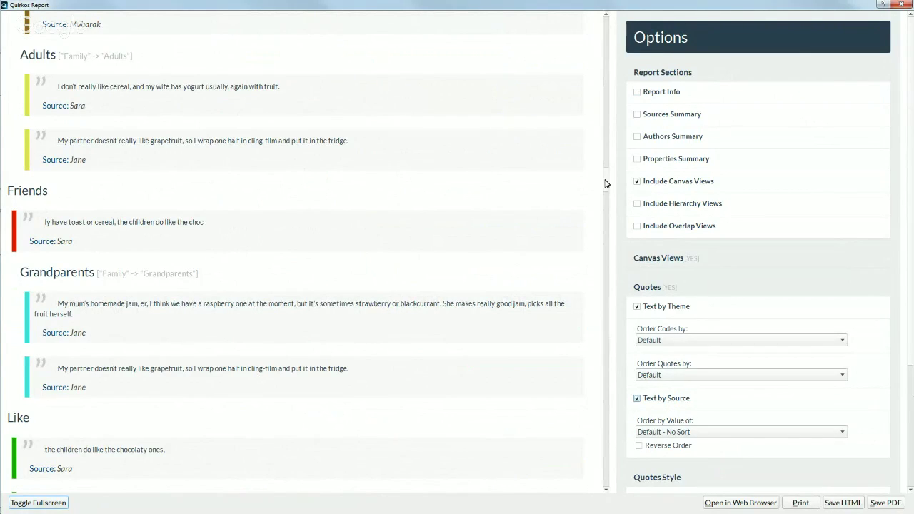
left_click_drag(605, 183, 608, 289)
scroll(164, 172, "down", 5)
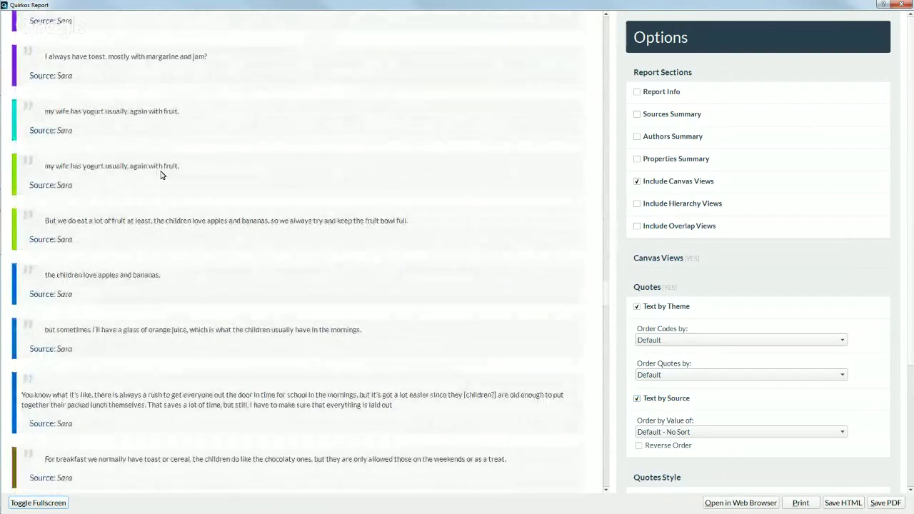
scroll(170, 247, "down", 3)
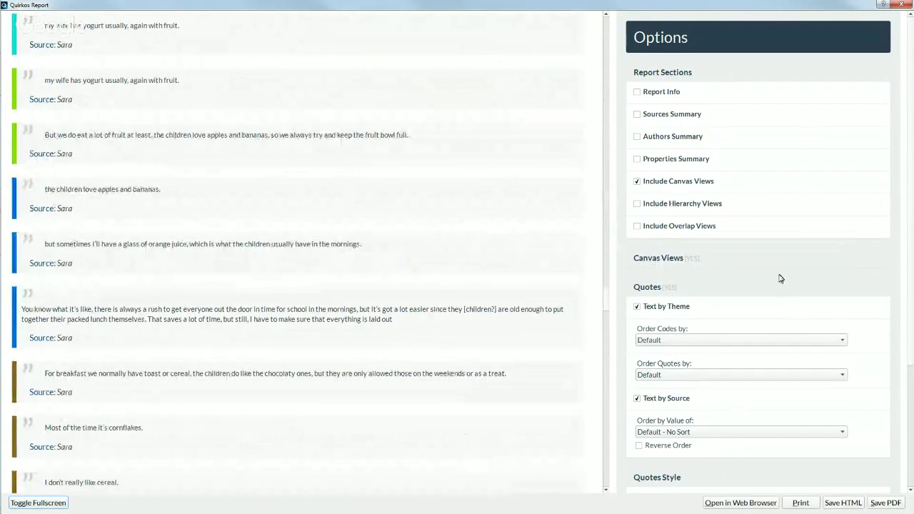
scroll(780, 279, "down", 1)
scroll(780, 279, "down", 4)
left_click(688, 353)
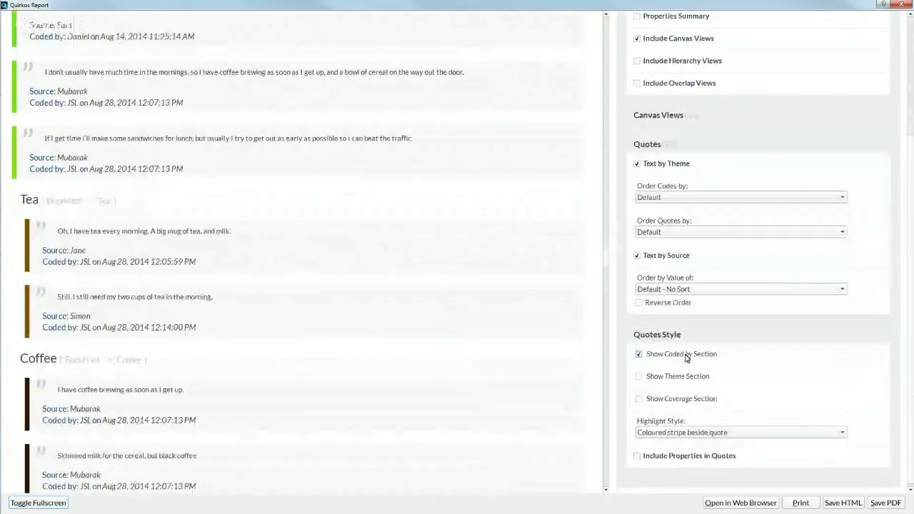
Step: Try theme paths and coverage figures, remove them, and set quotes to Highlight quoted text
left_click(671, 376)
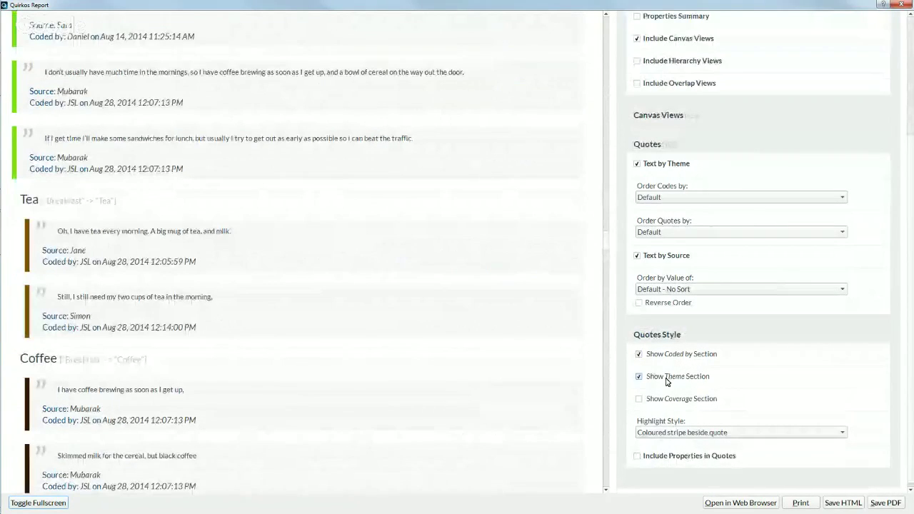
left_click(669, 402)
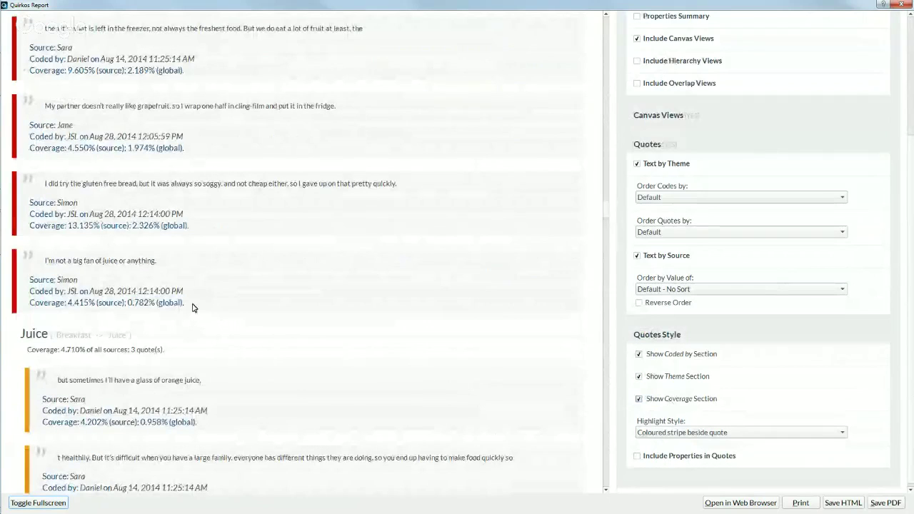
left_click_drag(189, 303, 21, 298)
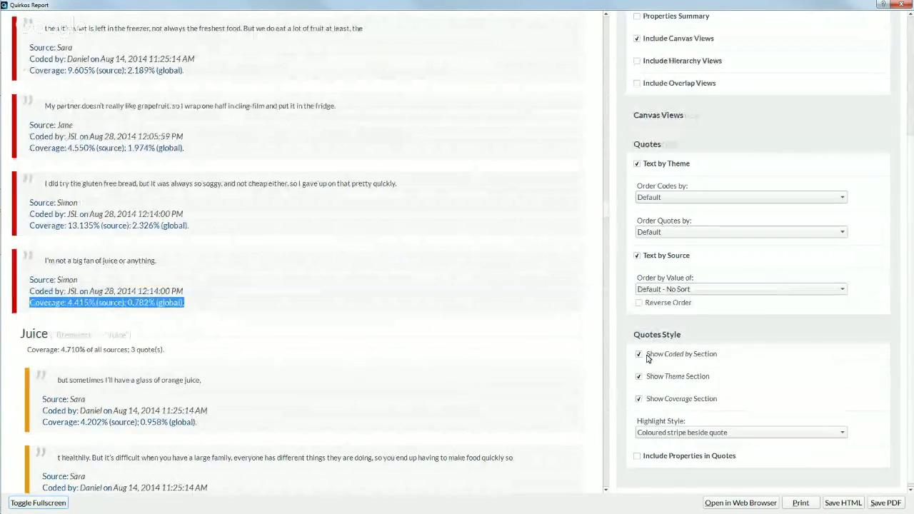
left_click(639, 399)
left_click(639, 377)
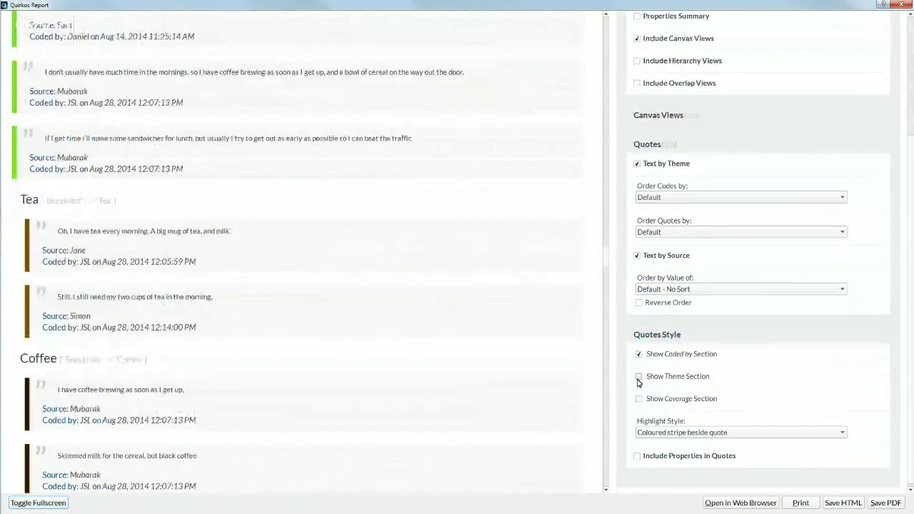
left_click(658, 434)
left_click(658, 447)
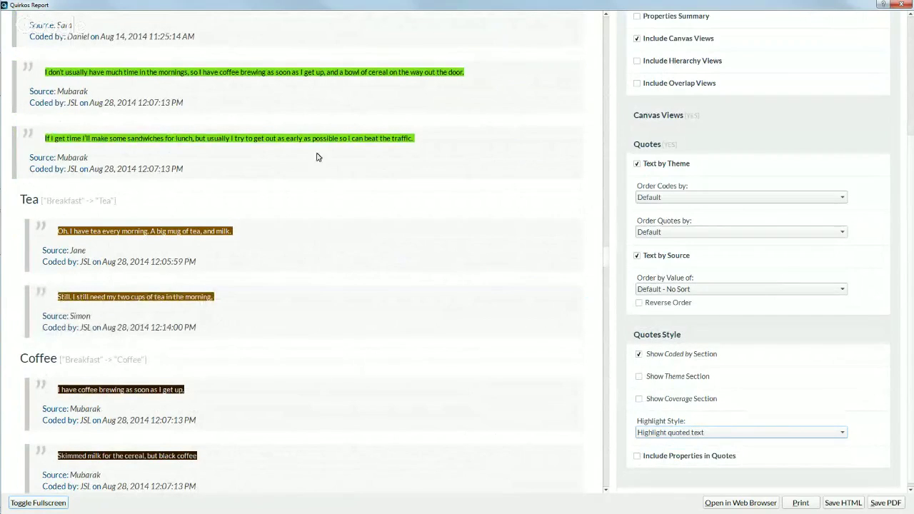
Step: Include each quote's source Age property and stop showing who coded each quote
left_click(684, 458)
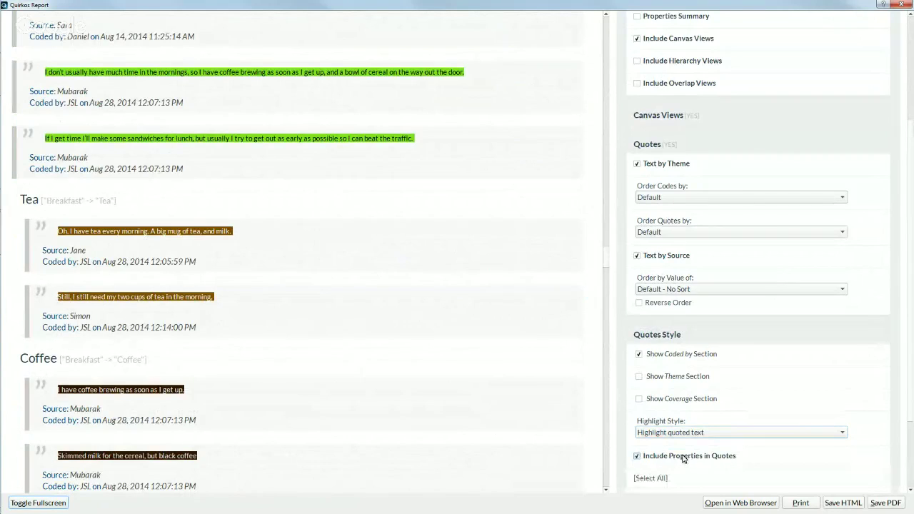
scroll(683, 457, "down", 1)
left_click(647, 416)
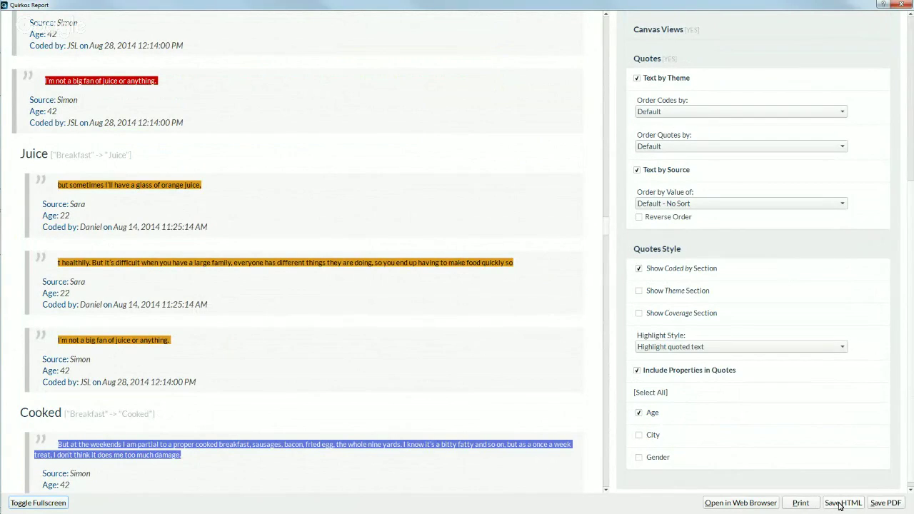
left_click(638, 269)
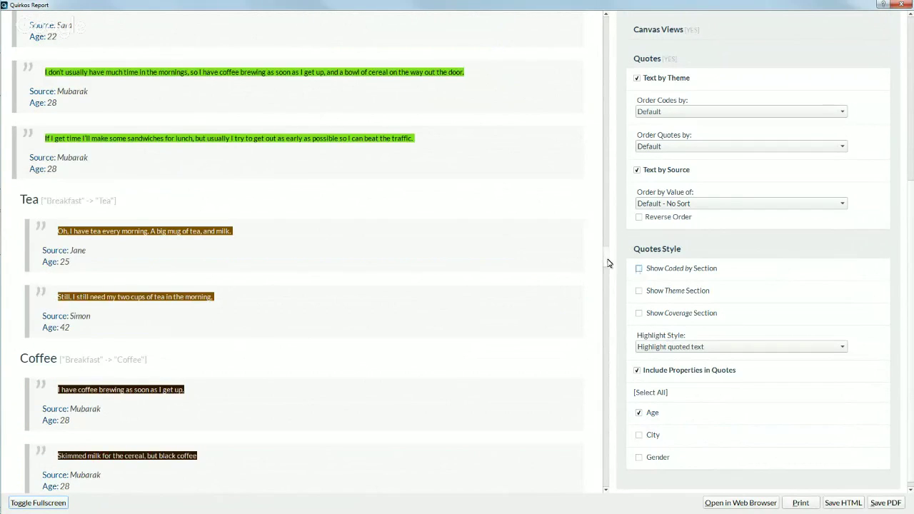
left_click_drag(606, 259, 605, 208)
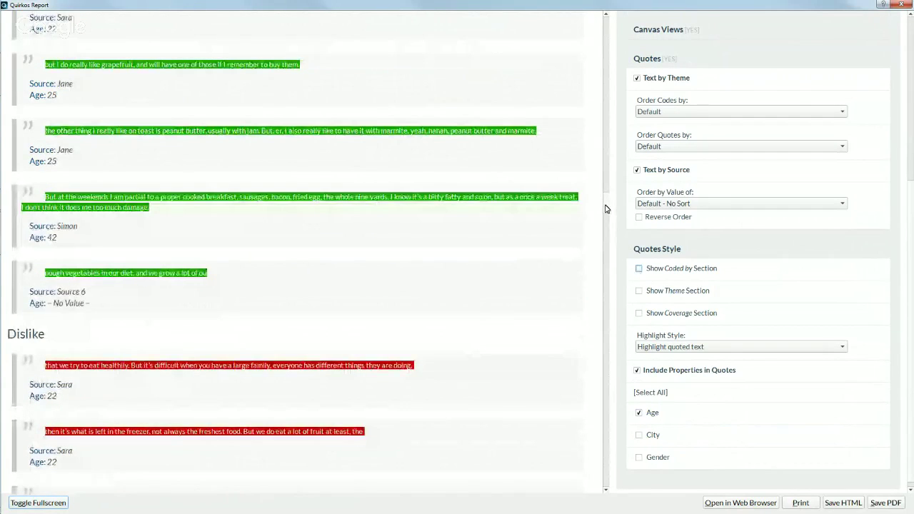
Step: Save the report to the Desktop as the PDF 'example-pdf'
left_click(892, 502)
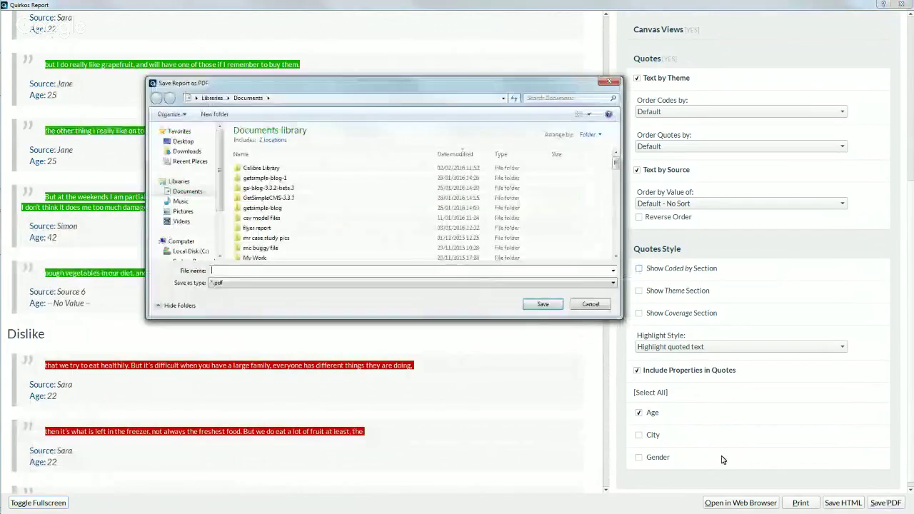
left_click(182, 141)
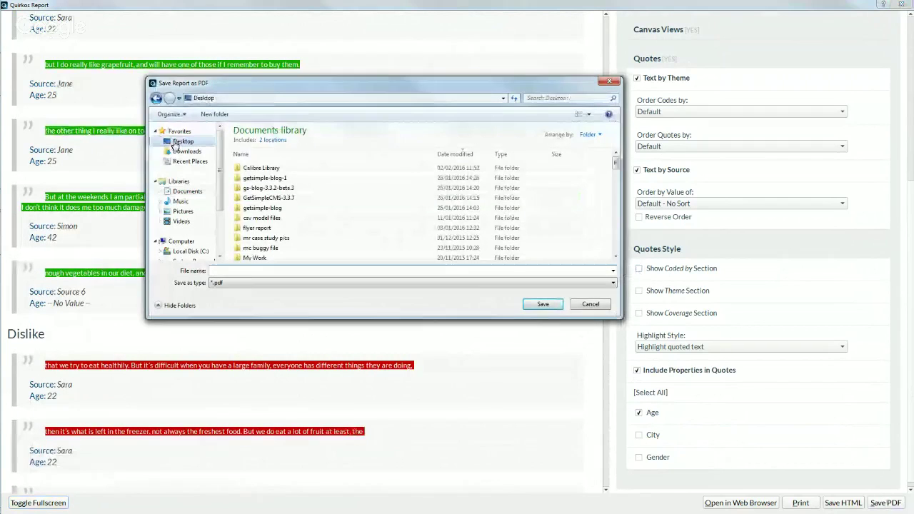
left_click(257, 270)
type("exam")
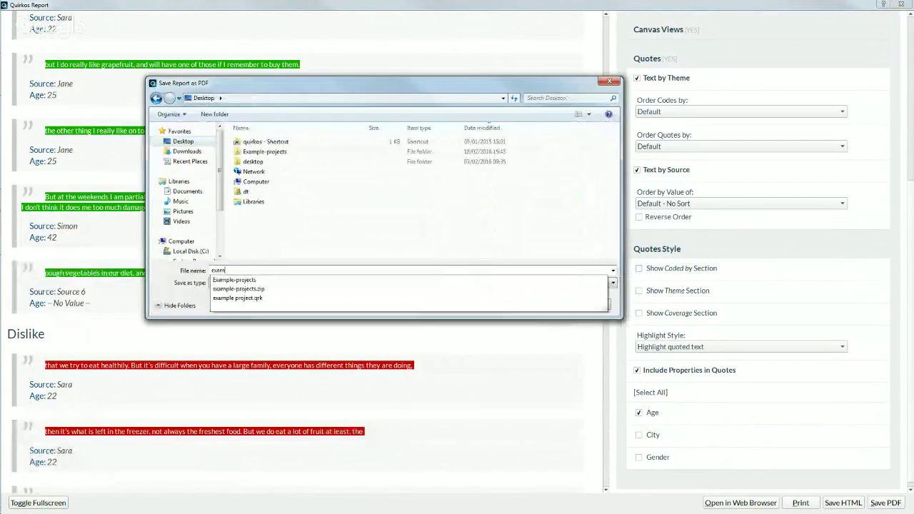
type("ple-pdf")
key("Return")
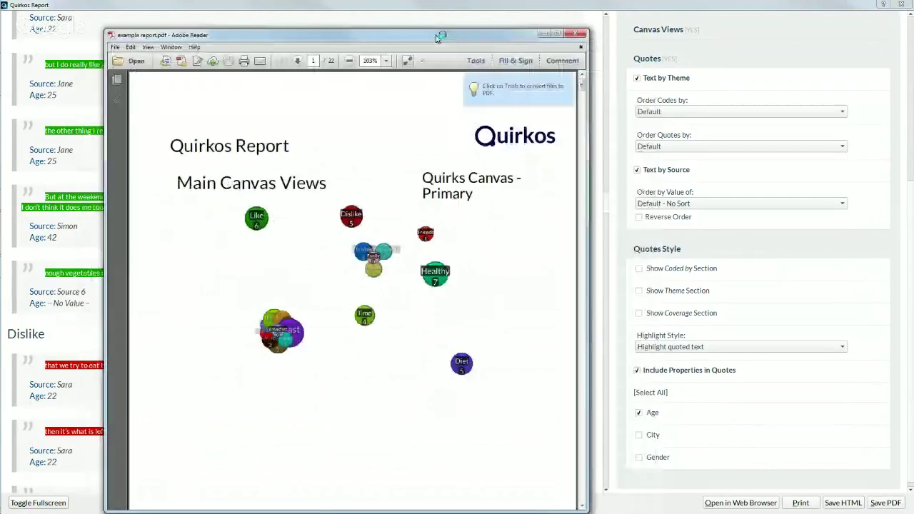
Step: Open the saved PDF in Adobe Reader and scroll through its highlighted quote pages
double_click(436, 34)
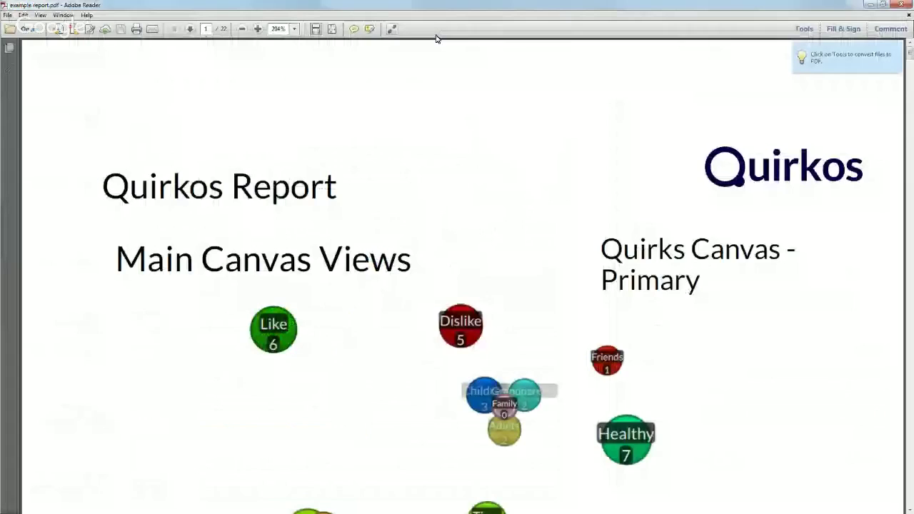
scroll(457, 286, "down", 15)
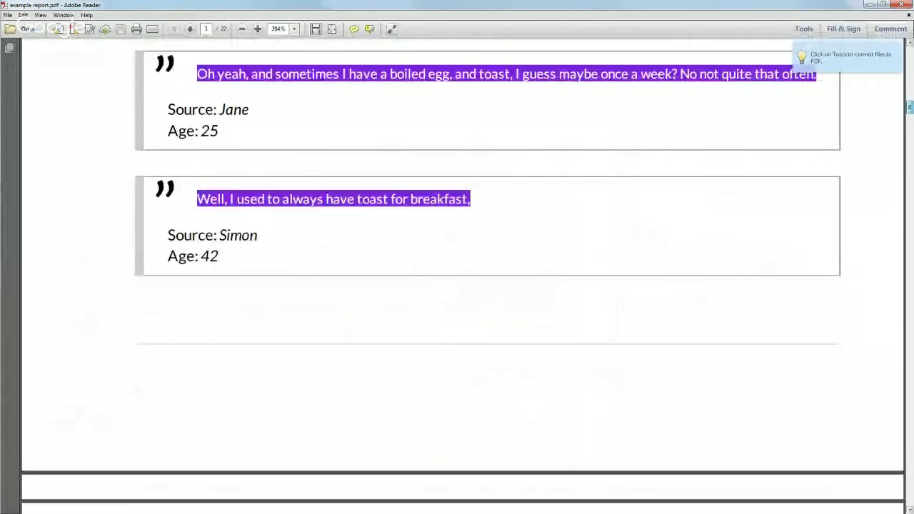
scroll(457, 285, "down", 10)
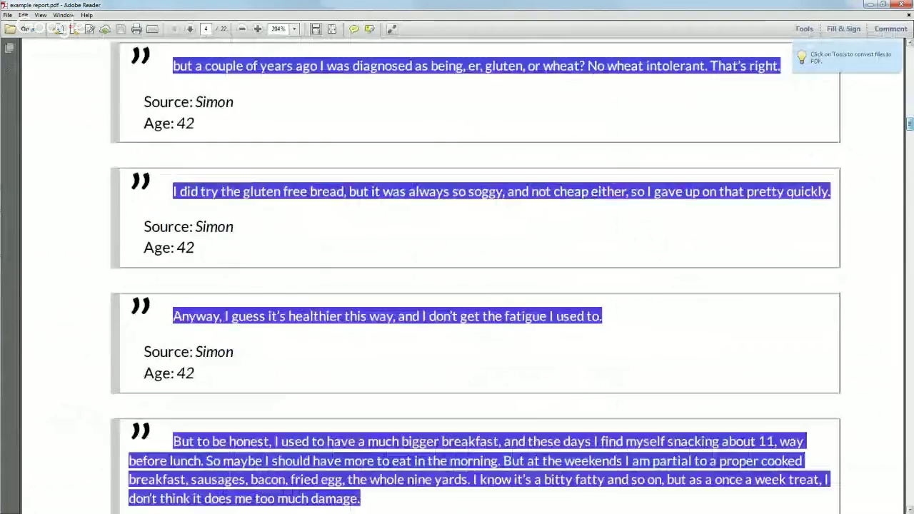
scroll(457, 285, "down", 10)
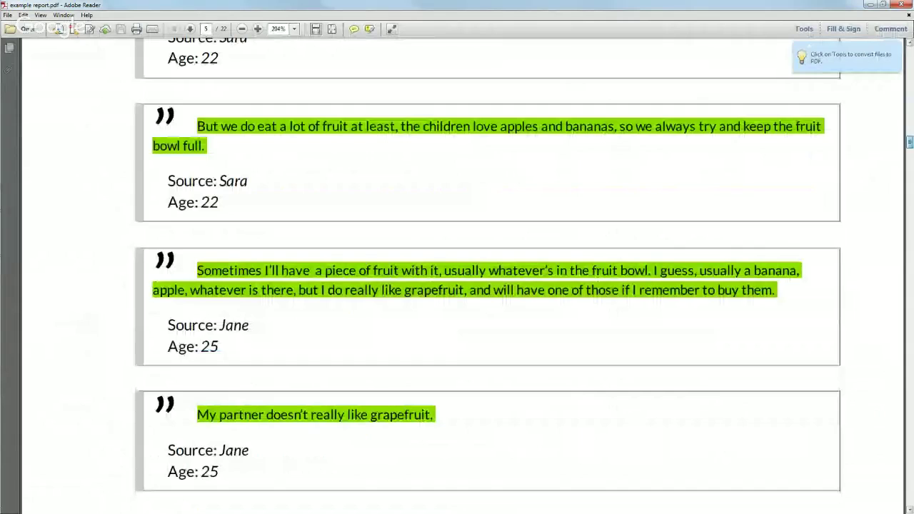
scroll(457, 286, "down", 3)
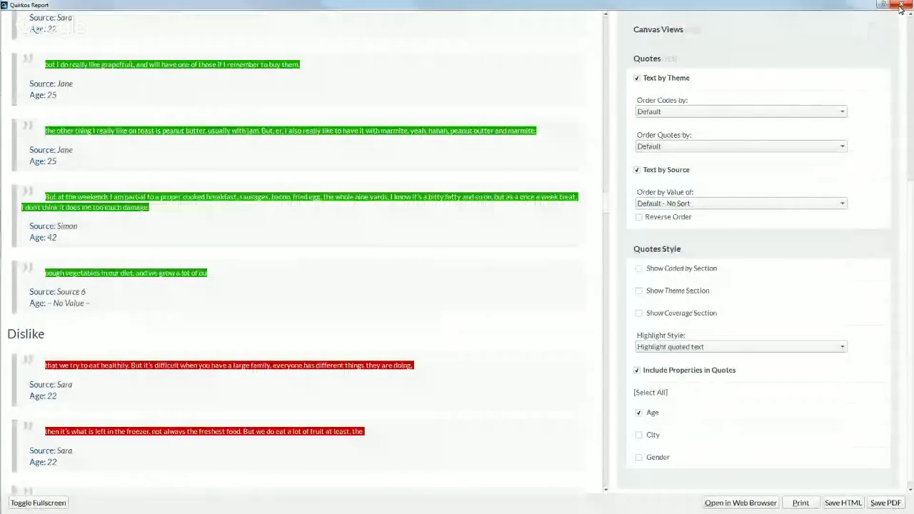
Step: Close the report and export all sources to the Desktop as the Word file 'example word export'
left_click(901, 6)
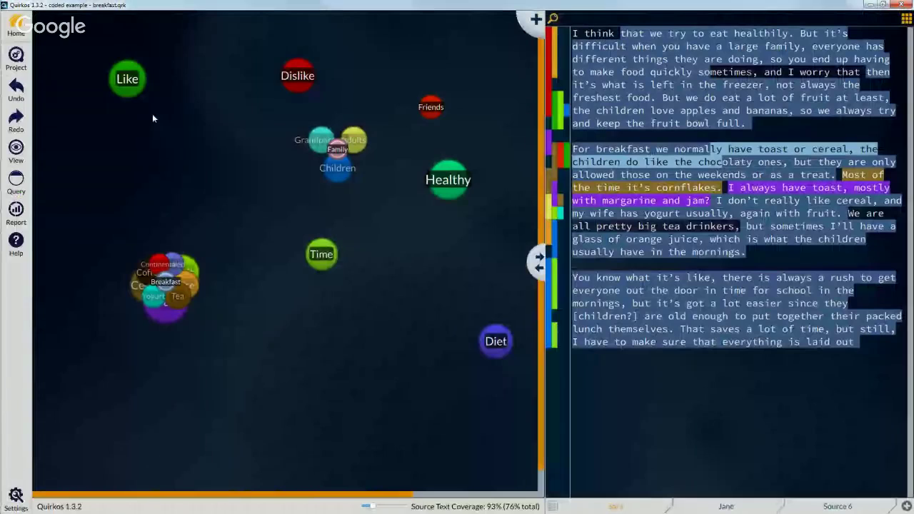
left_click(17, 57)
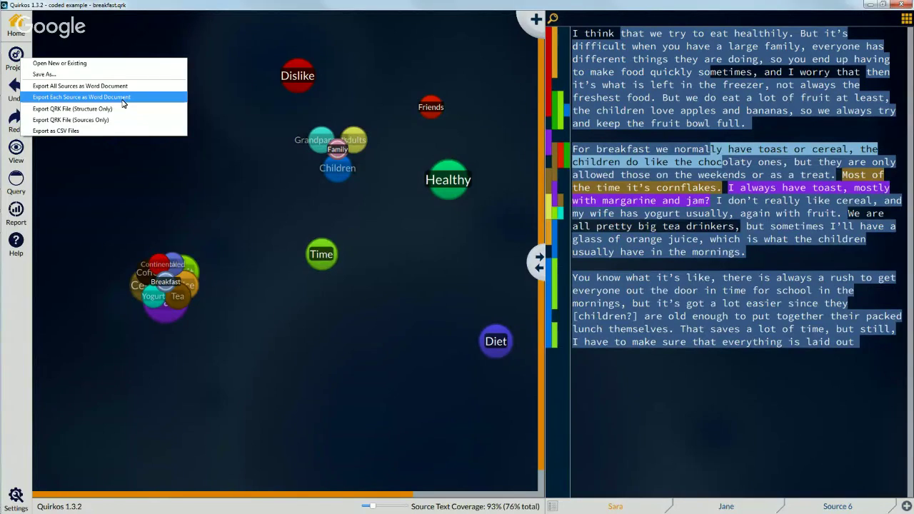
left_click(121, 87)
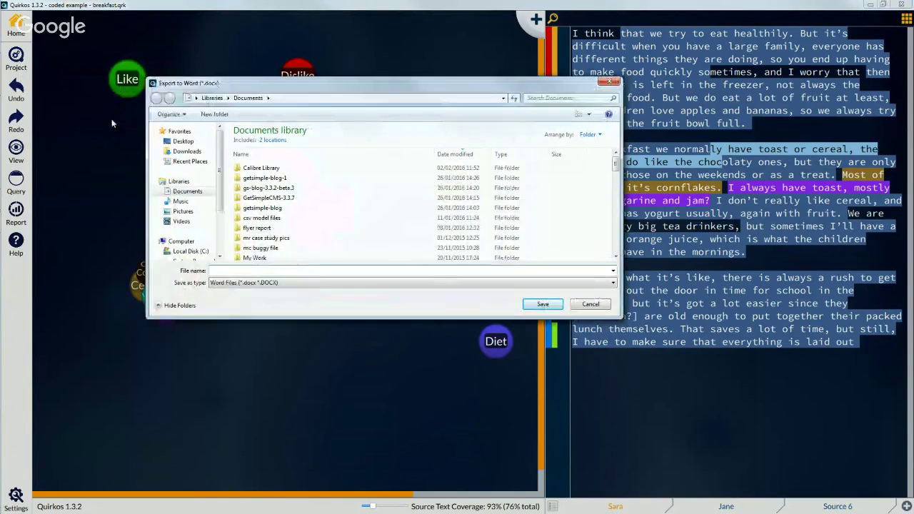
left_click(183, 140)
left_click(300, 271)
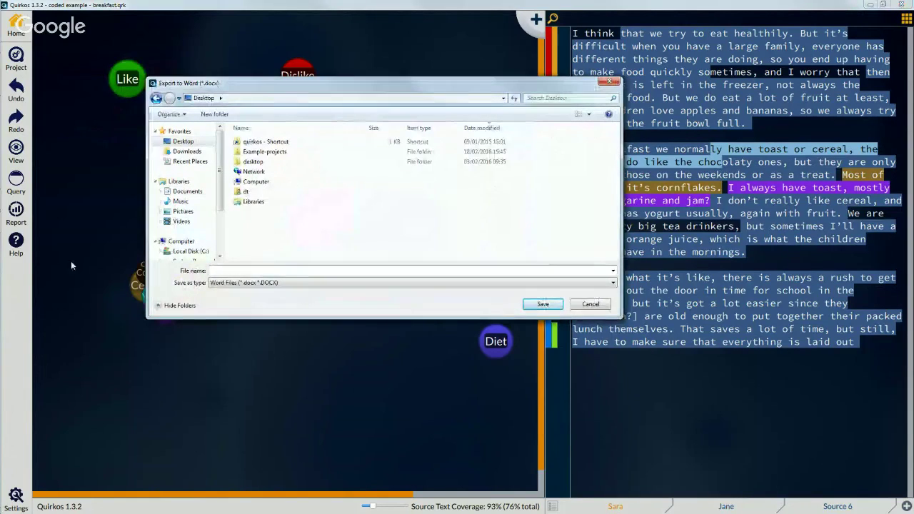
type("example wo")
type("rd export")
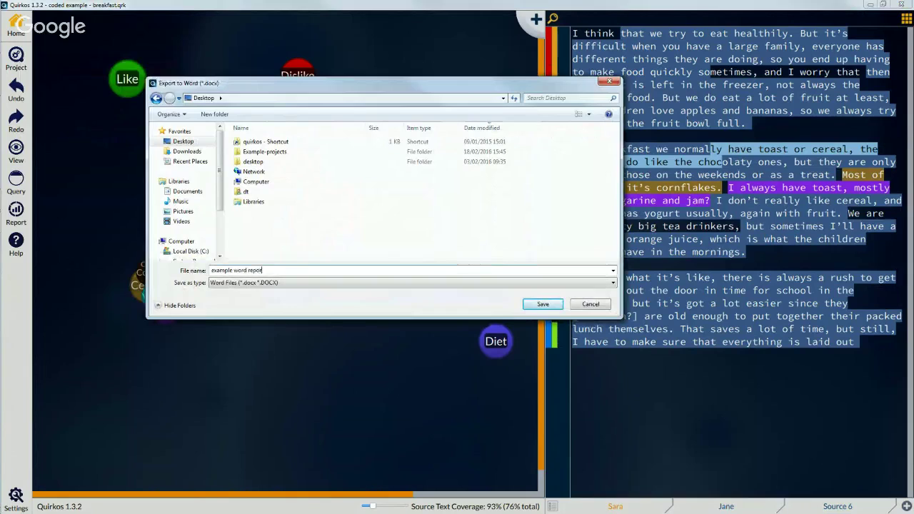
key("Return")
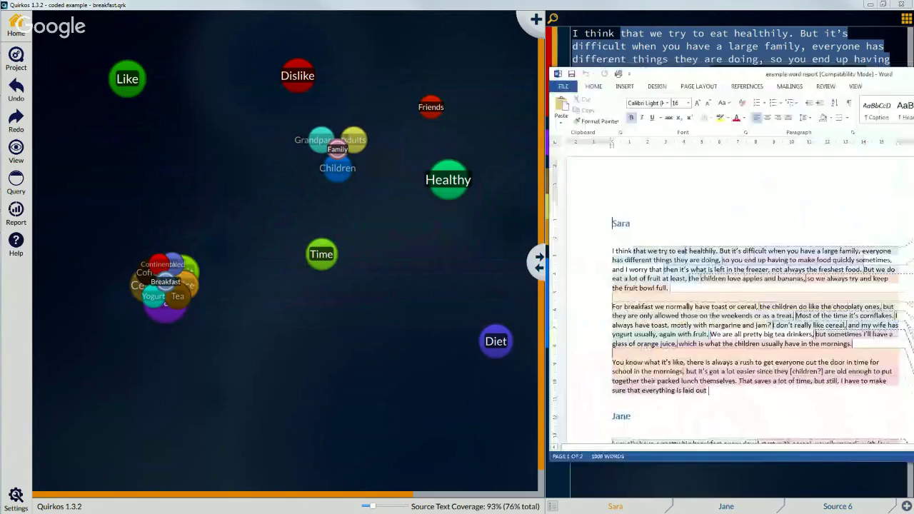
Step: Maximize the exported Word document and go to the top of Sara's transcript
left_click_drag(913, 81, 593, 108)
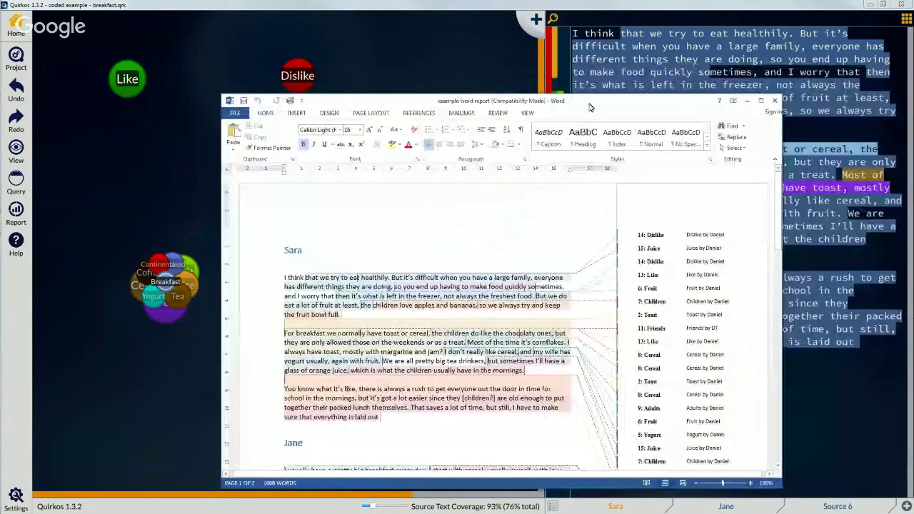
double_click(590, 107)
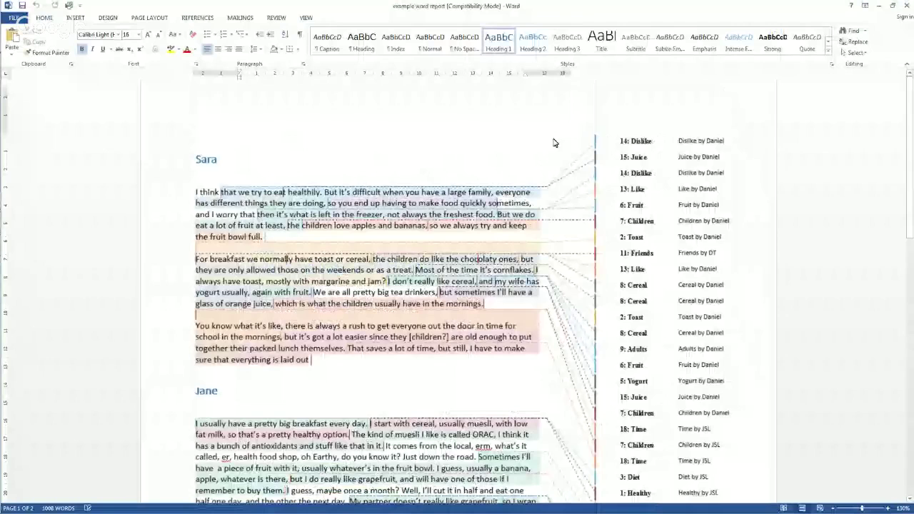
left_click(364, 206)
scroll(365, 206, "up", 2)
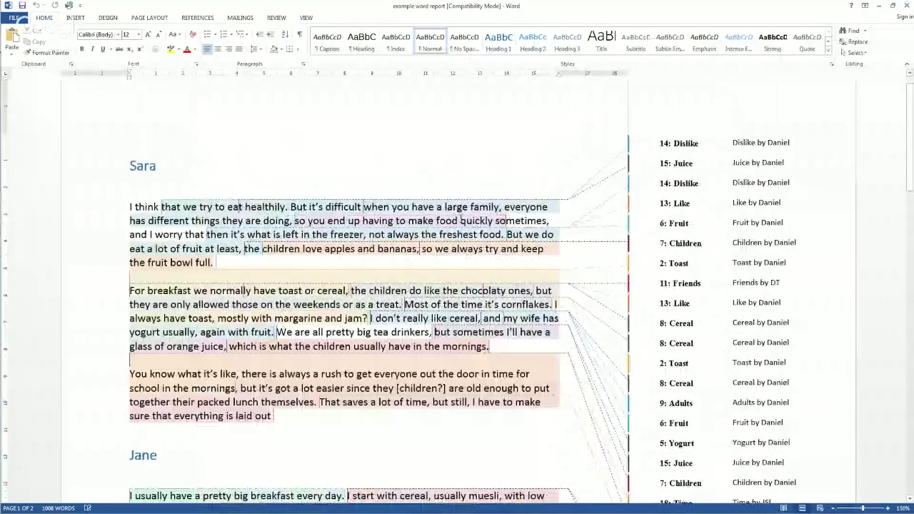
Step: Check the passages covered by the Toast and Cereal code comments
left_click(756, 262)
left_click(759, 343)
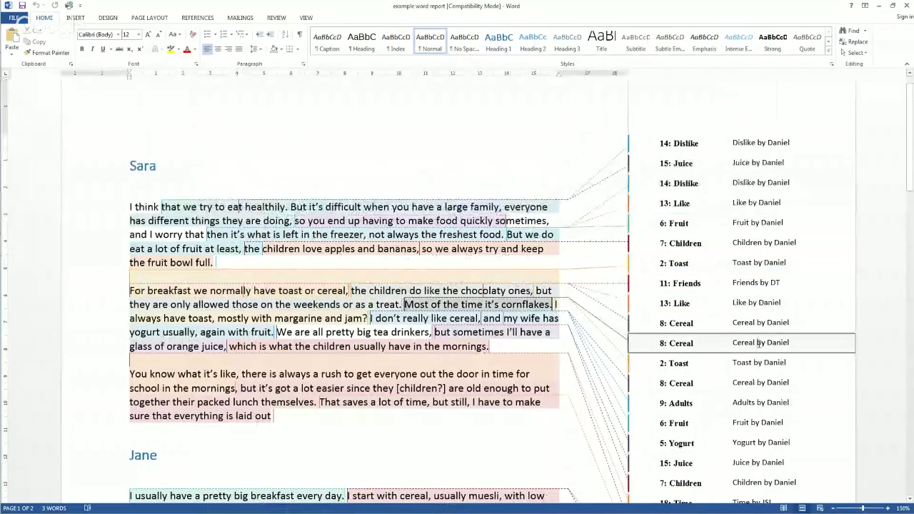
left_click(735, 382)
left_click(768, 424)
scroll(746, 359, "down", 1)
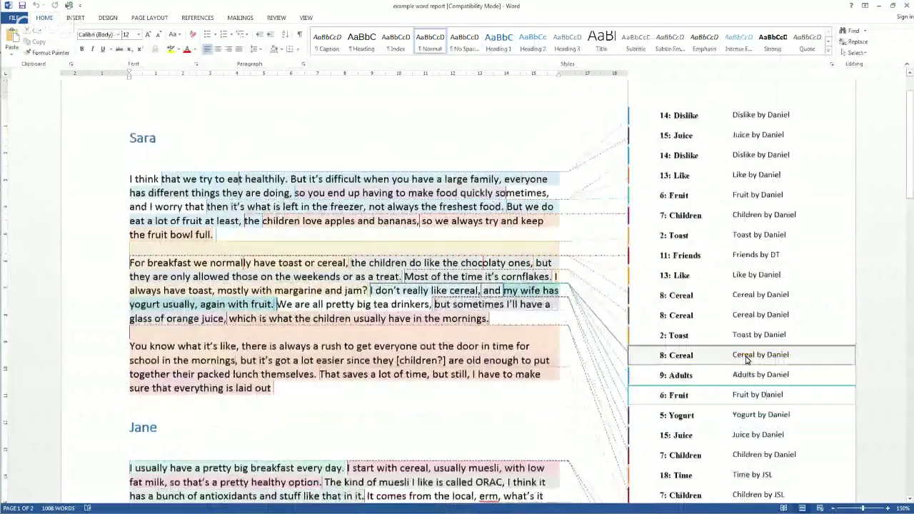
scroll(746, 359, "down", 12)
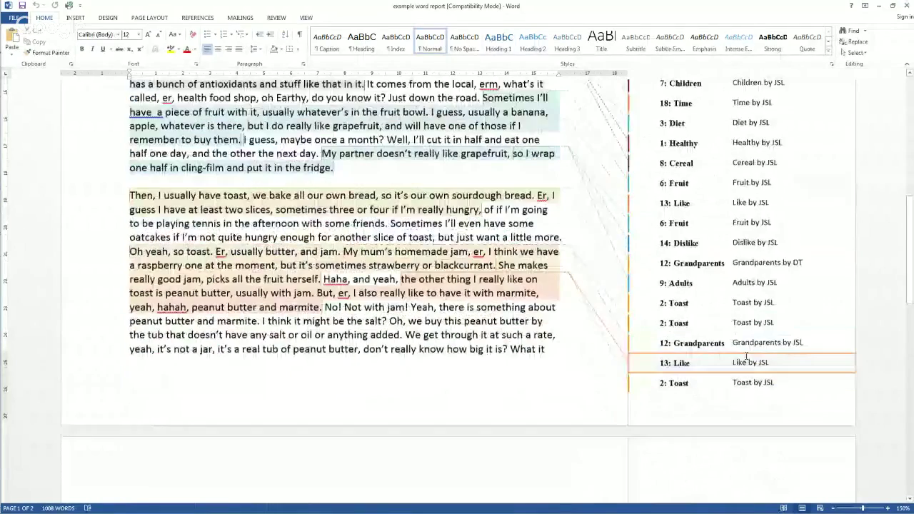
Step: Check the Grandparents, Toast, Friends, Dislike and Yogurt comment passages, then close Word
left_click(723, 262)
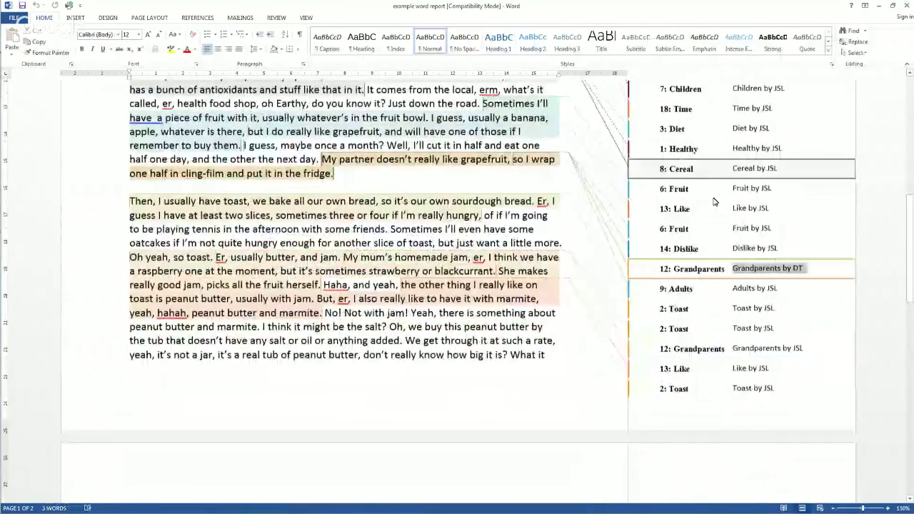
scroll(712, 210, "up", 3)
scroll(715, 204, "up", 10)
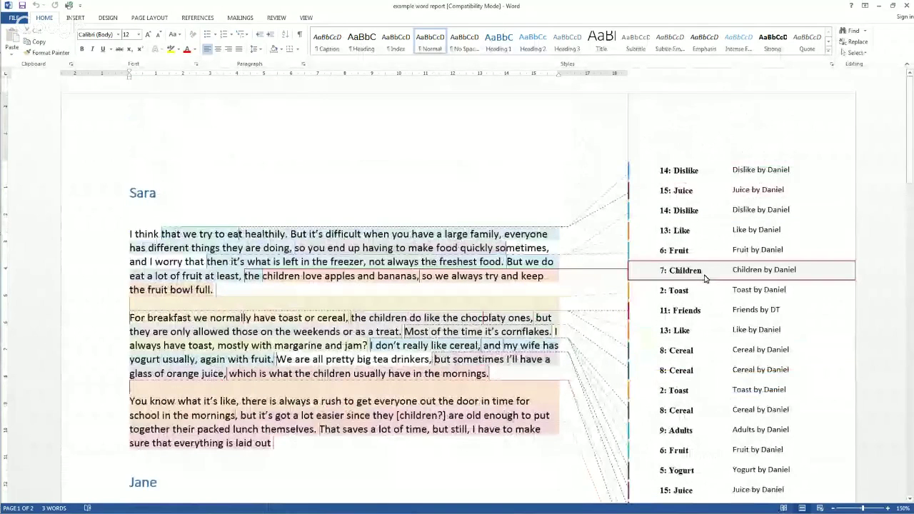
left_click(792, 291)
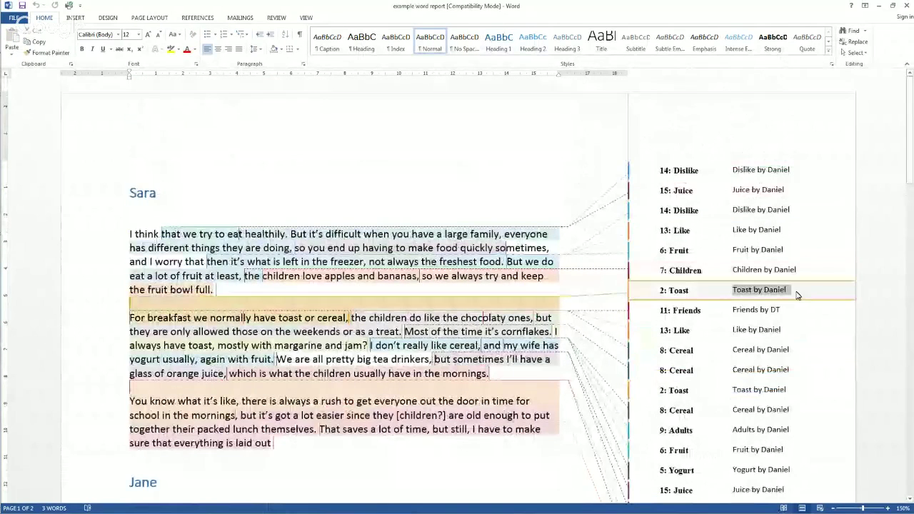
left_click(696, 312)
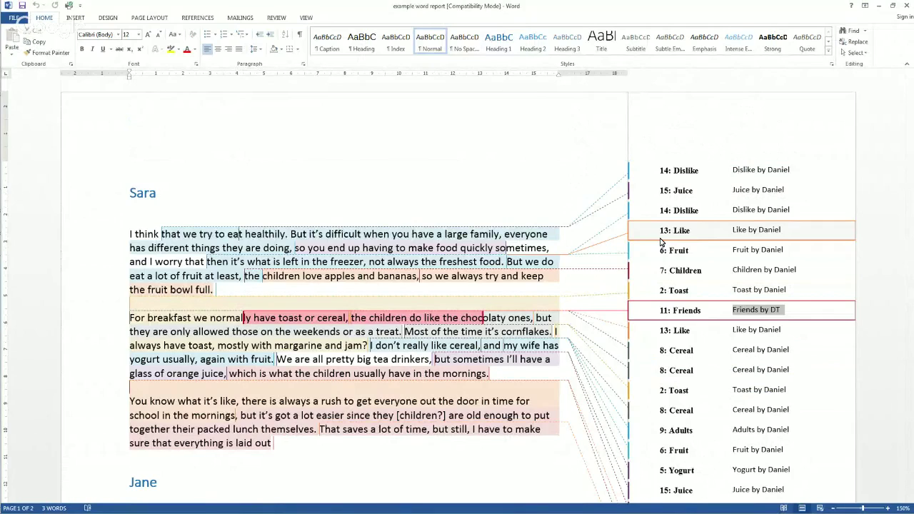
left_click(698, 171)
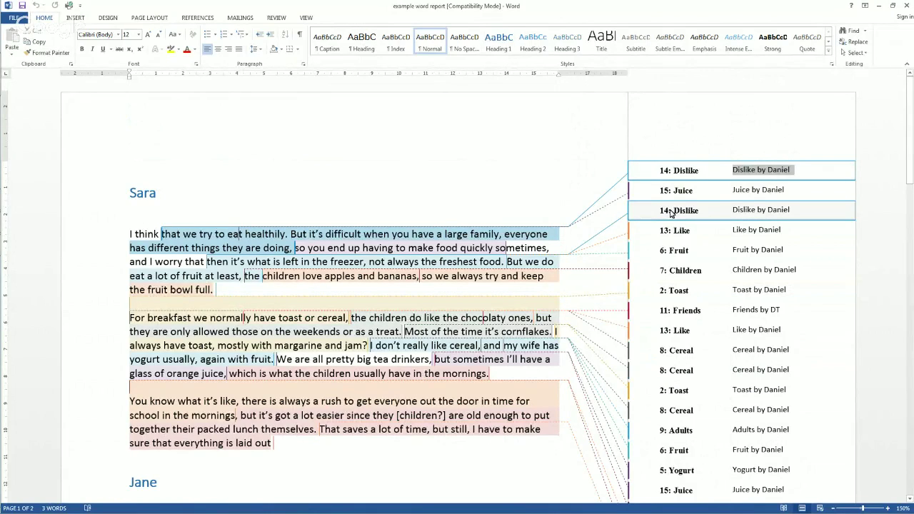
left_click(685, 469)
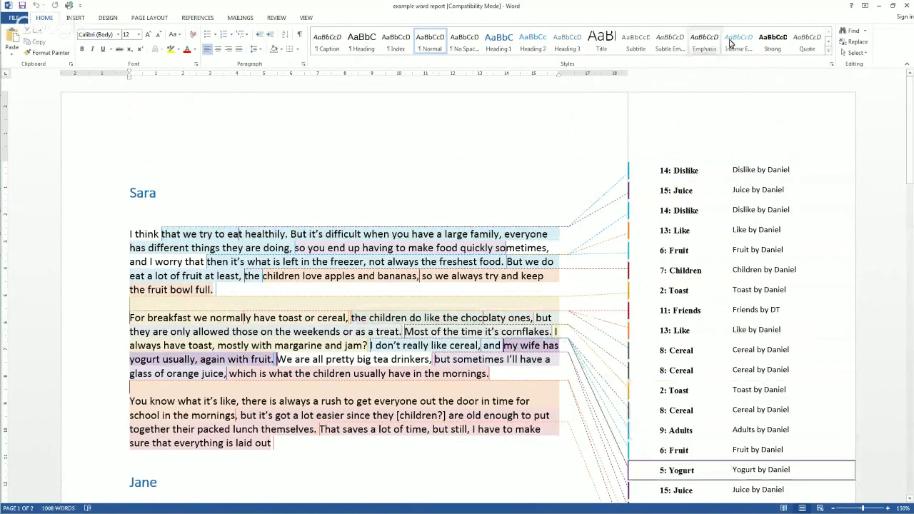
left_click(904, 6)
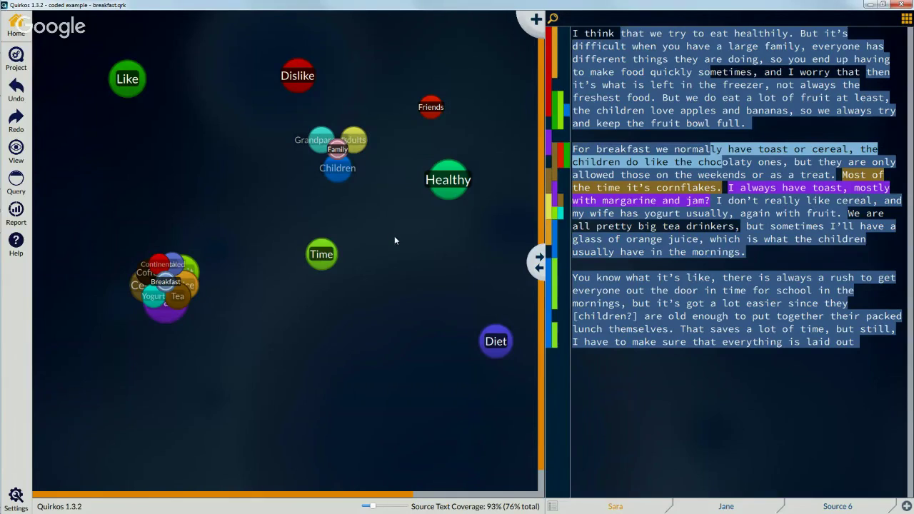
Step: Drag the Firefox window showing quirkos.com from the second monitor onto the main screen
mouse_move(3, 136)
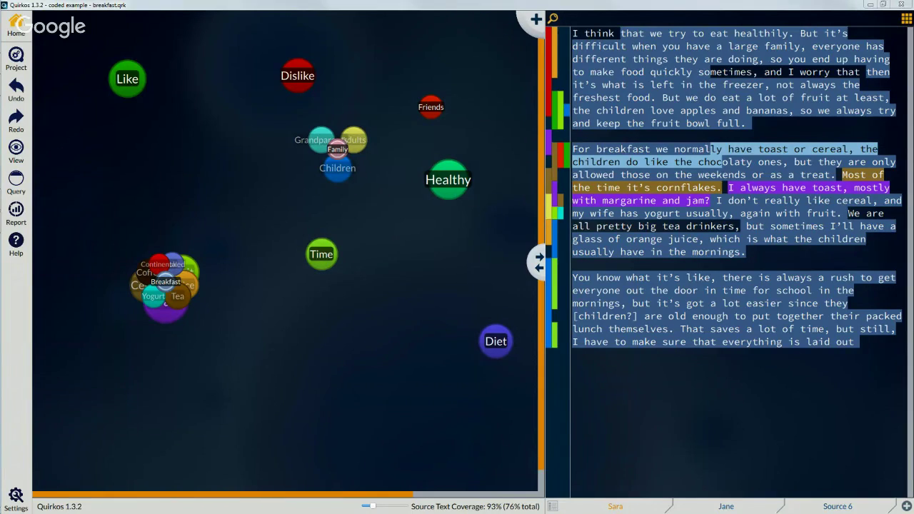
left_click_drag(913, 93, 501, 120)
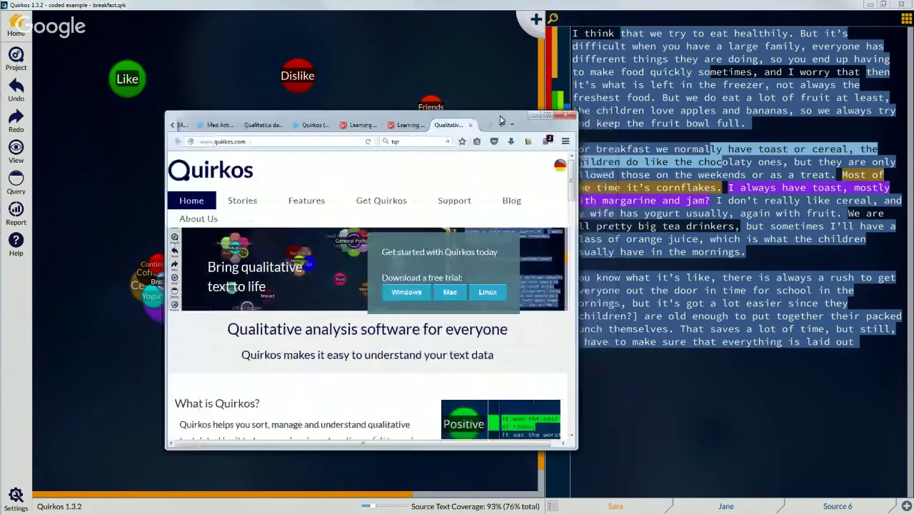
Step: Show the Quirkos home page full screen, then go to its Training and support page
double_click(500, 120)
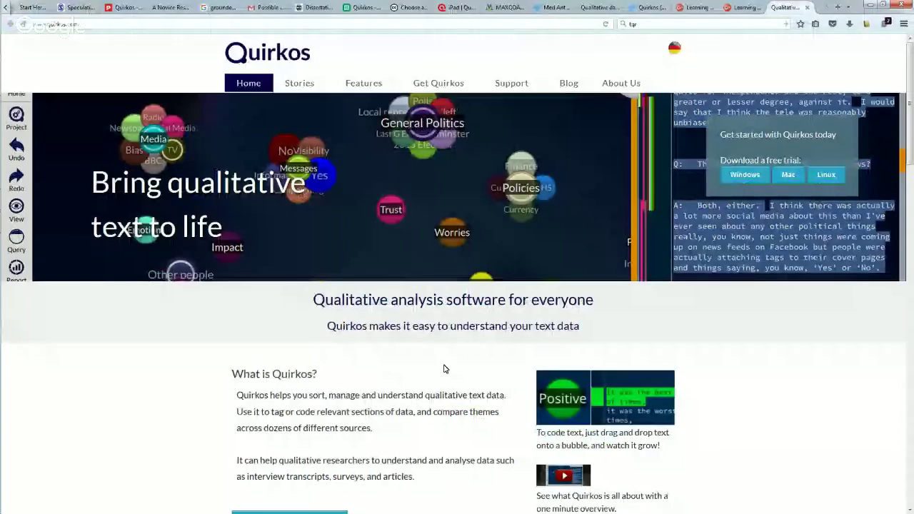
key("F11")
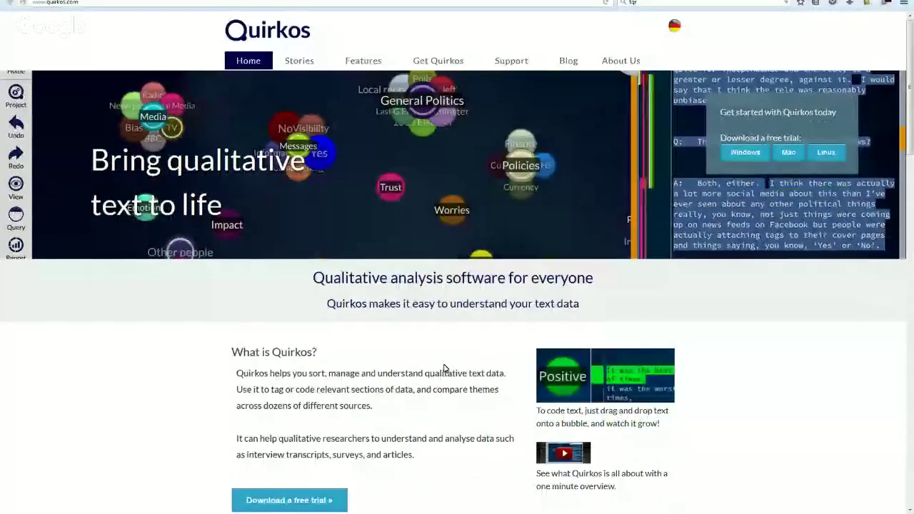
scroll(445, 365, "down", 10)
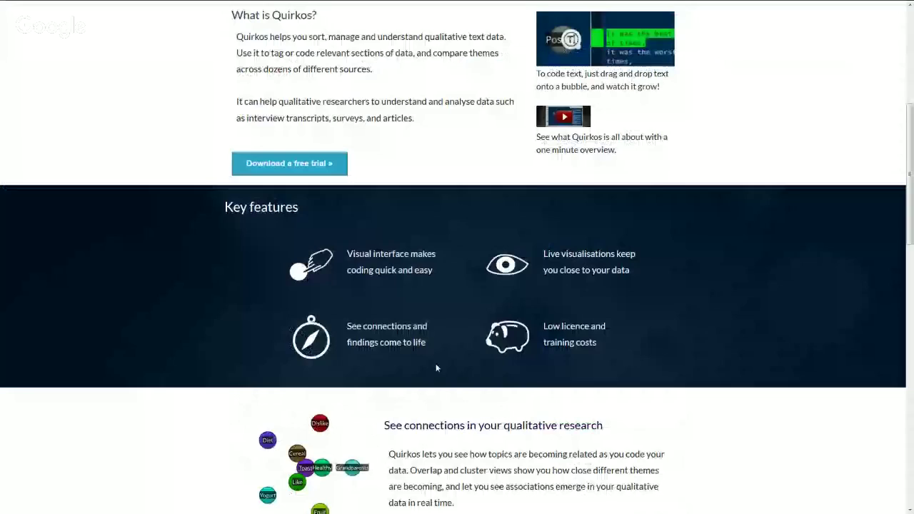
scroll(436, 362, "down", 4)
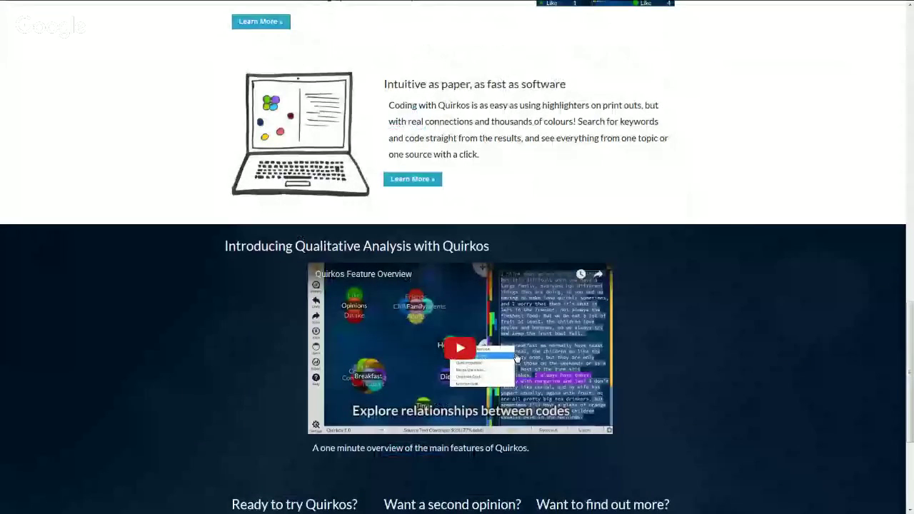
scroll(514, 355, "up", 14)
scroll(511, 352, "up", 1)
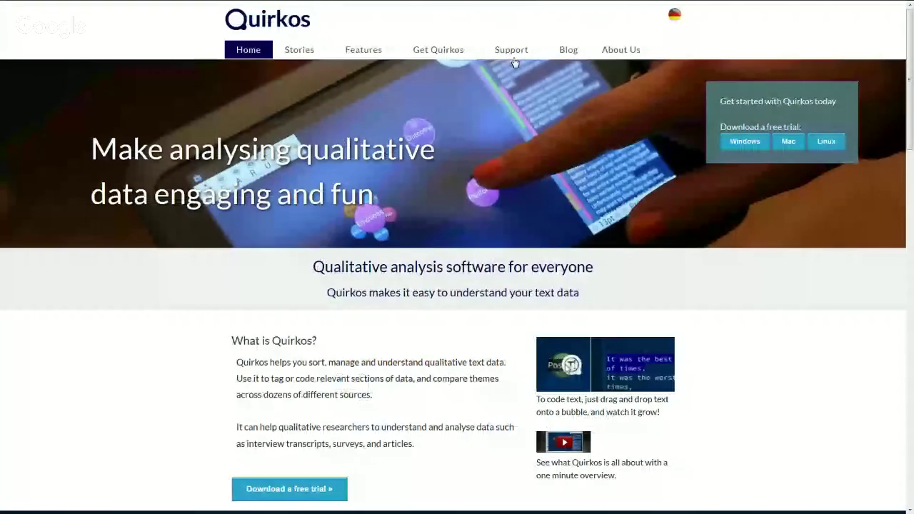
left_click(513, 61)
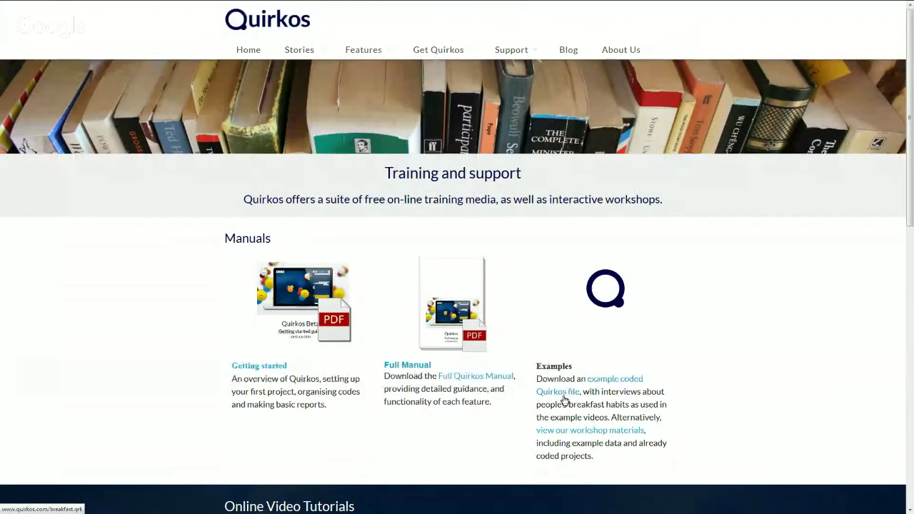
Step: Scroll through the manuals and video tutorials on the Training and support page
scroll(616, 407, "down", 1)
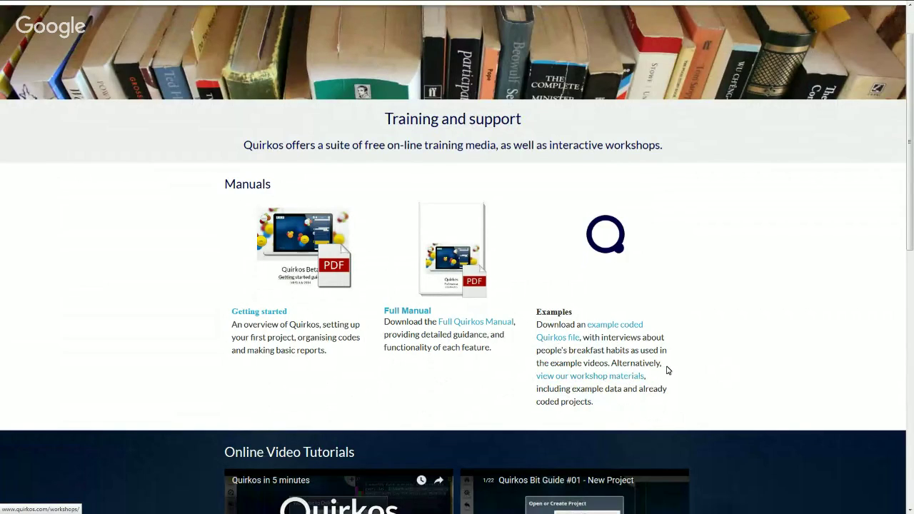
scroll(666, 367, "down", 4)
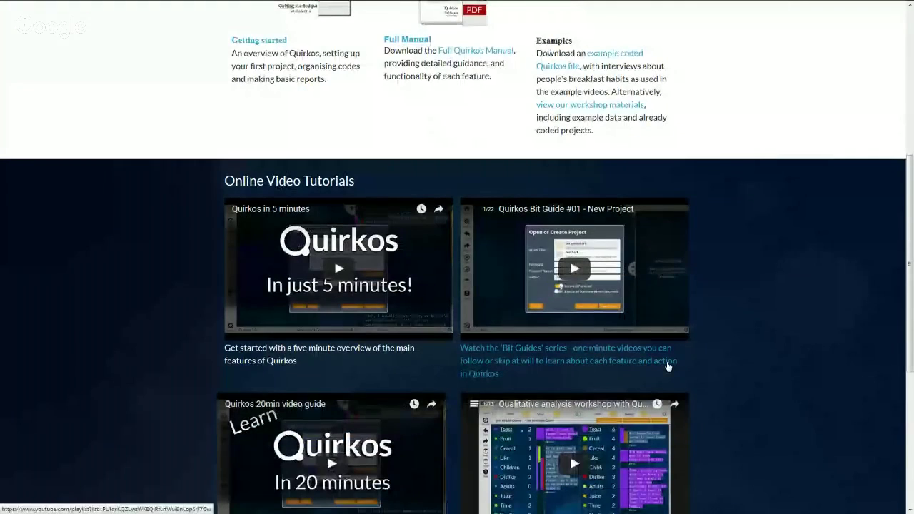
scroll(668, 365, "down", 1)
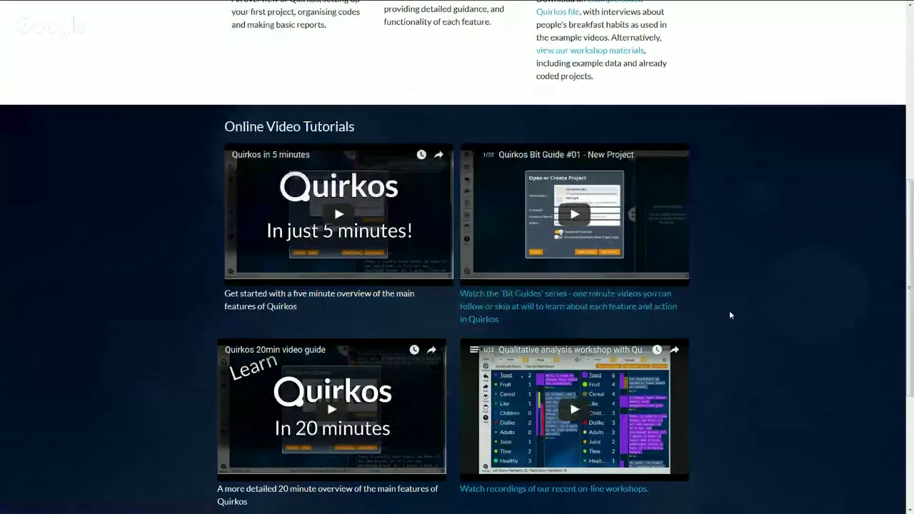
scroll(730, 314, "down", 1)
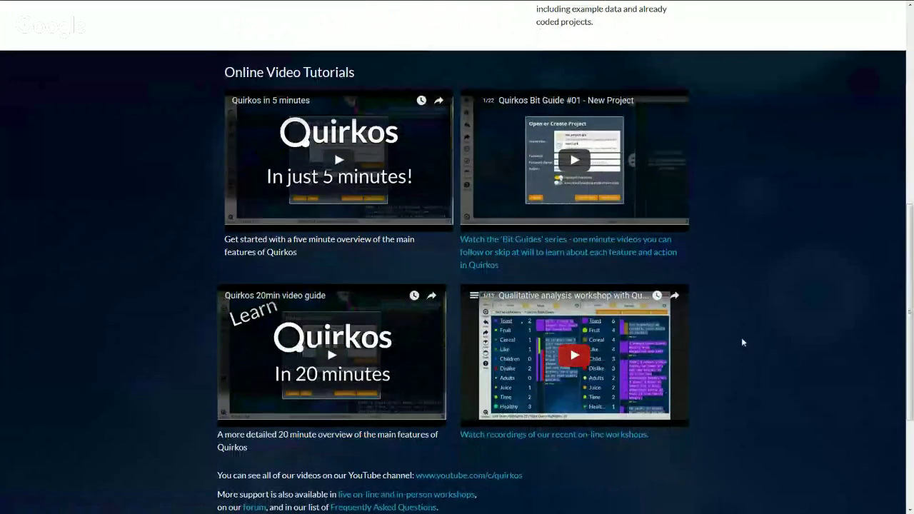
scroll(740, 340, "down", 1)
scroll(742, 338, "down", 2)
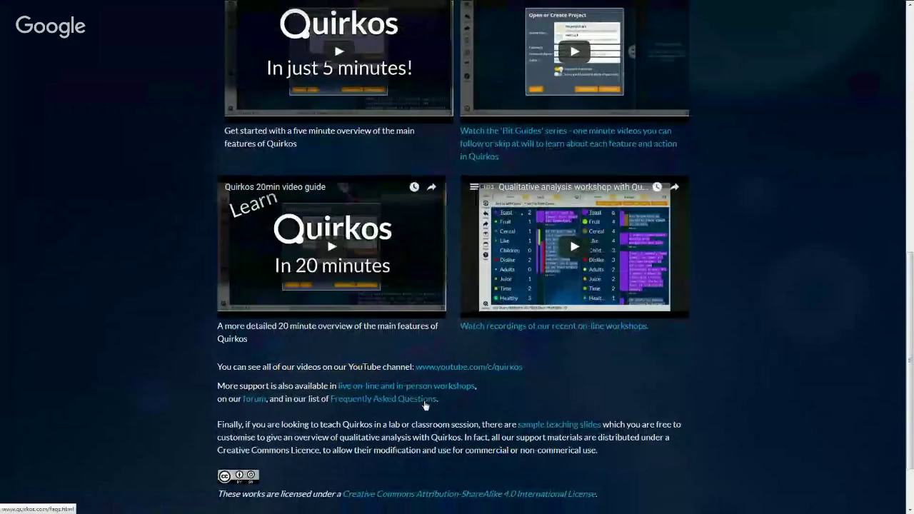
Step: Open the Frequently Asked Questions page and look over its General section
left_click(424, 402)
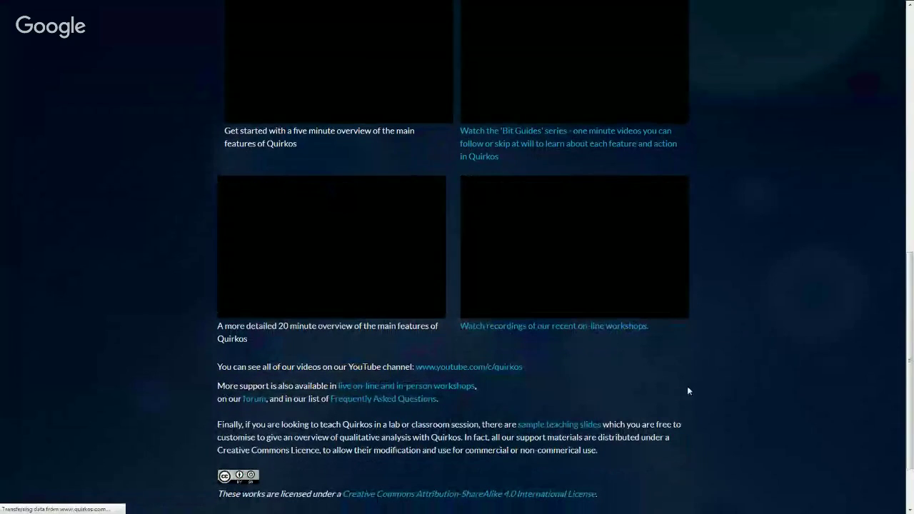
scroll(683, 383, "down", 2)
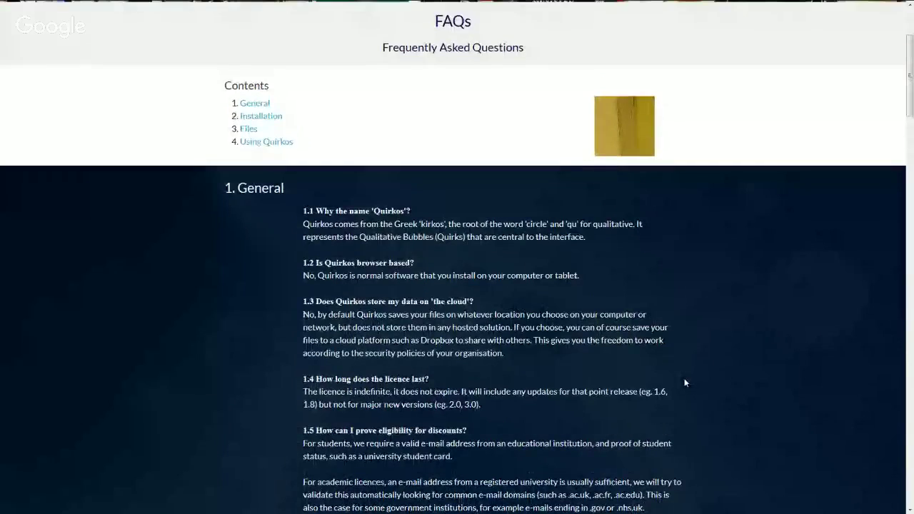
scroll(684, 383, "up", 2)
scroll(683, 381, "up", 1)
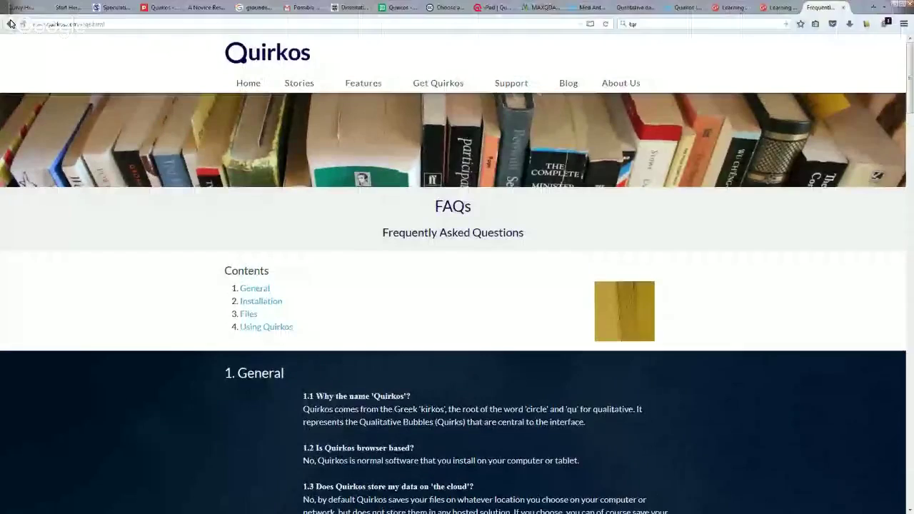
Step: Open the sample teaching slides, quirkos-guide.ppt, in a maximized PowerPoint window
left_click(10, 25)
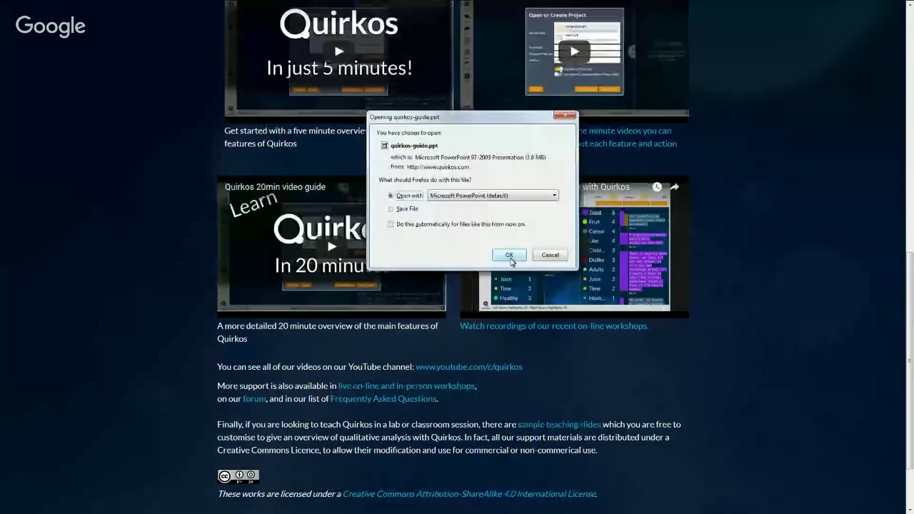
left_click(508, 256)
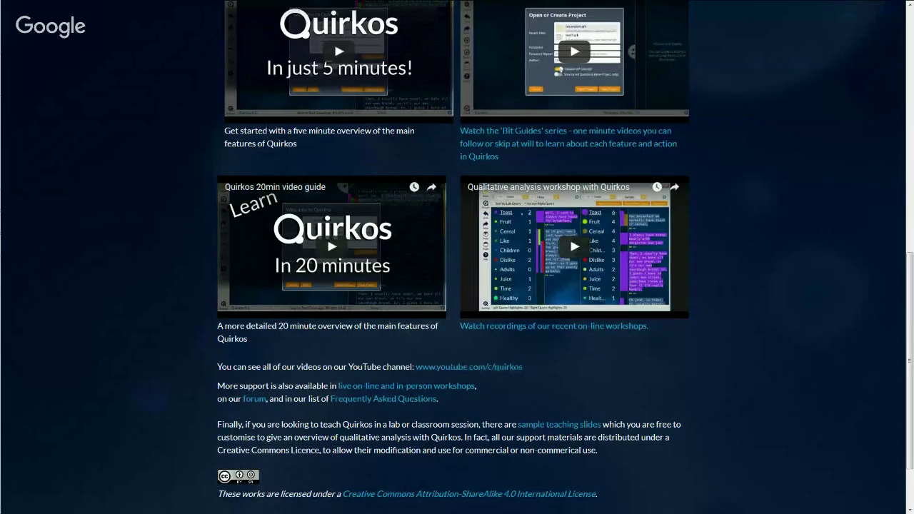
left_click_drag(912, 181, 678, 186)
double_click(679, 186)
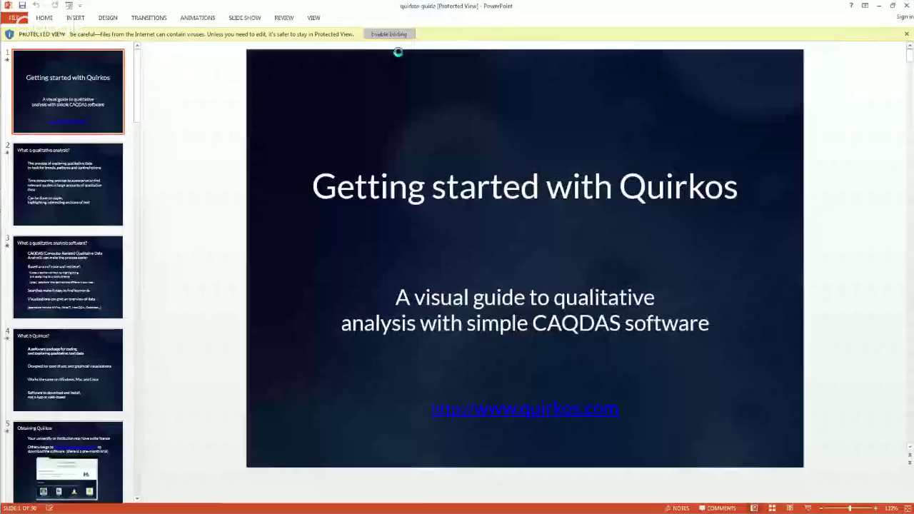
Step: Enable editing on quirkos-guide and view slides 2, 10 and 15 (The Properties and Values editor)
left_click(396, 34)
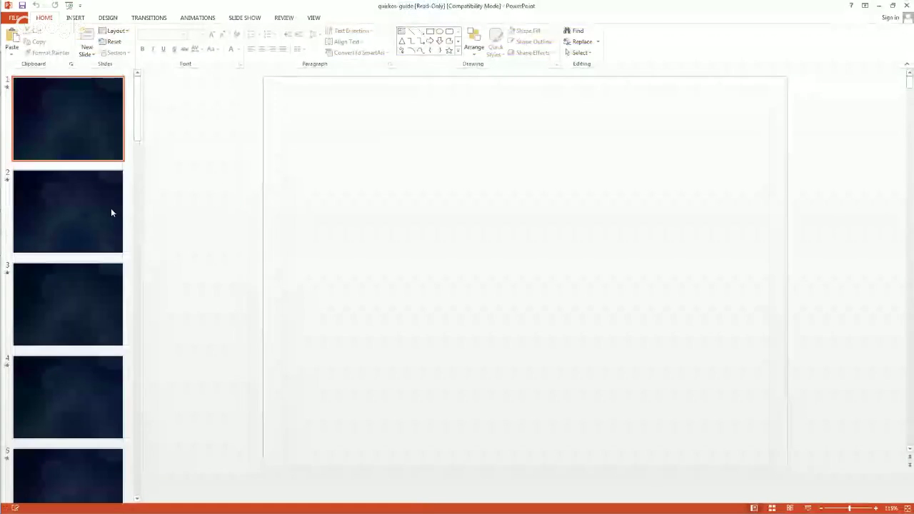
left_click(110, 209)
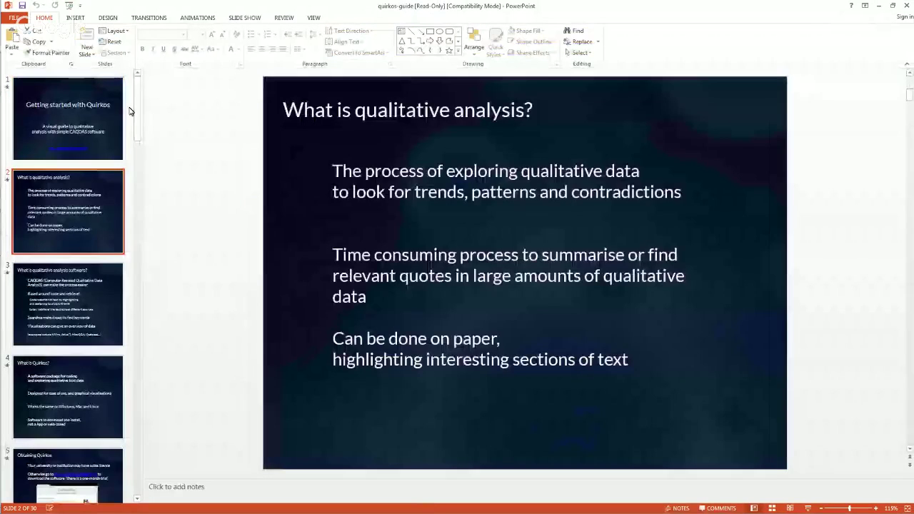
scroll(79, 166, "down", 8)
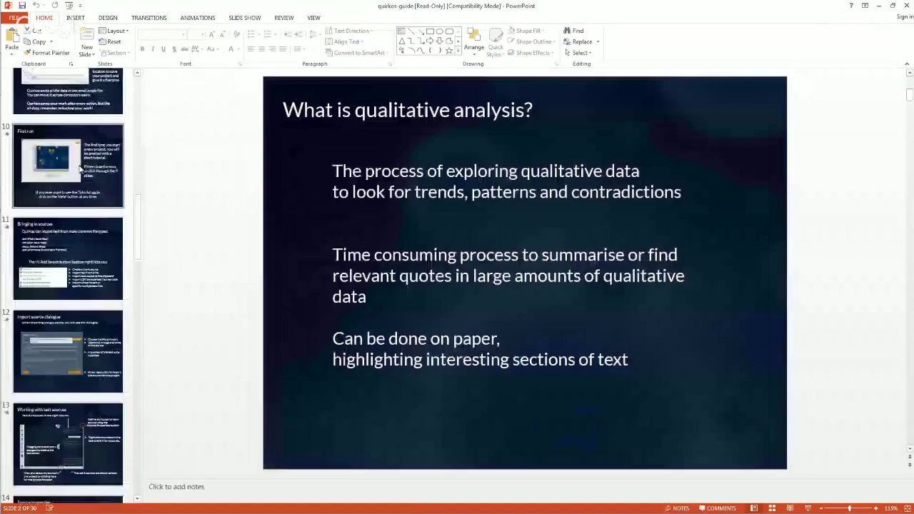
left_click(80, 168)
left_click_drag(138, 232, 138, 288)
left_click(80, 284)
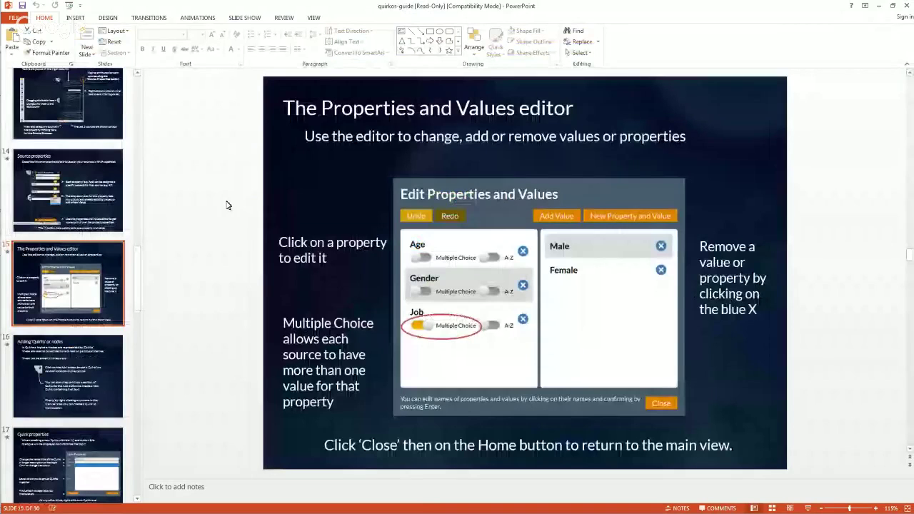